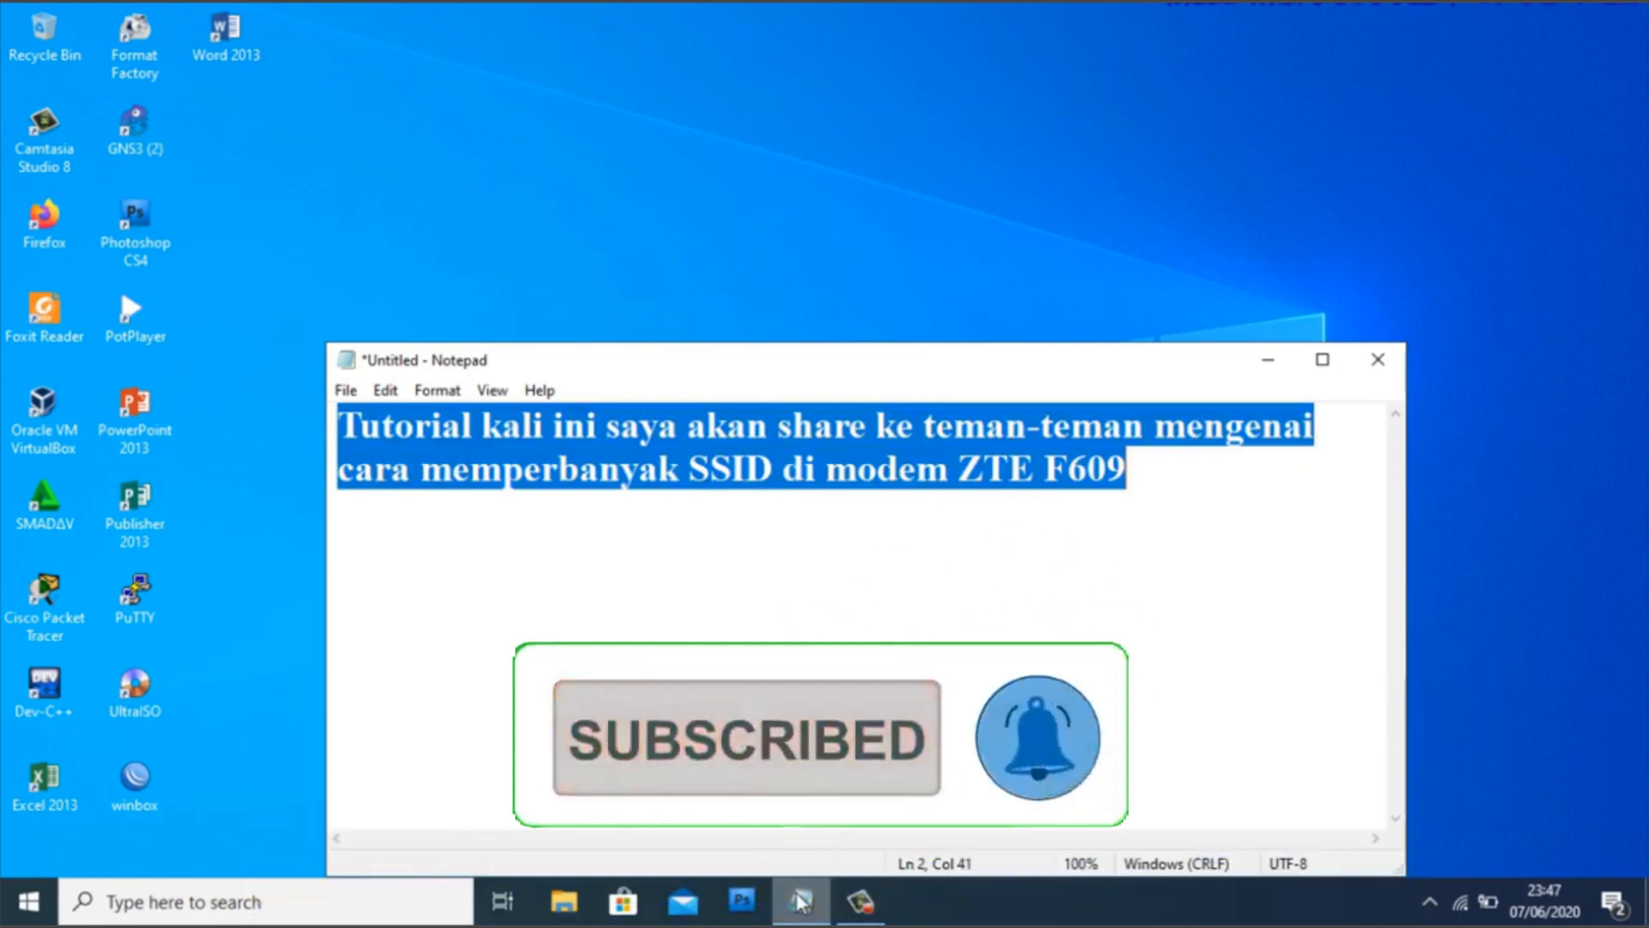
- Write the two-line Notepad intro about connecting to the ZTE F609 modem and using a browser
text(Pertama-tama past)
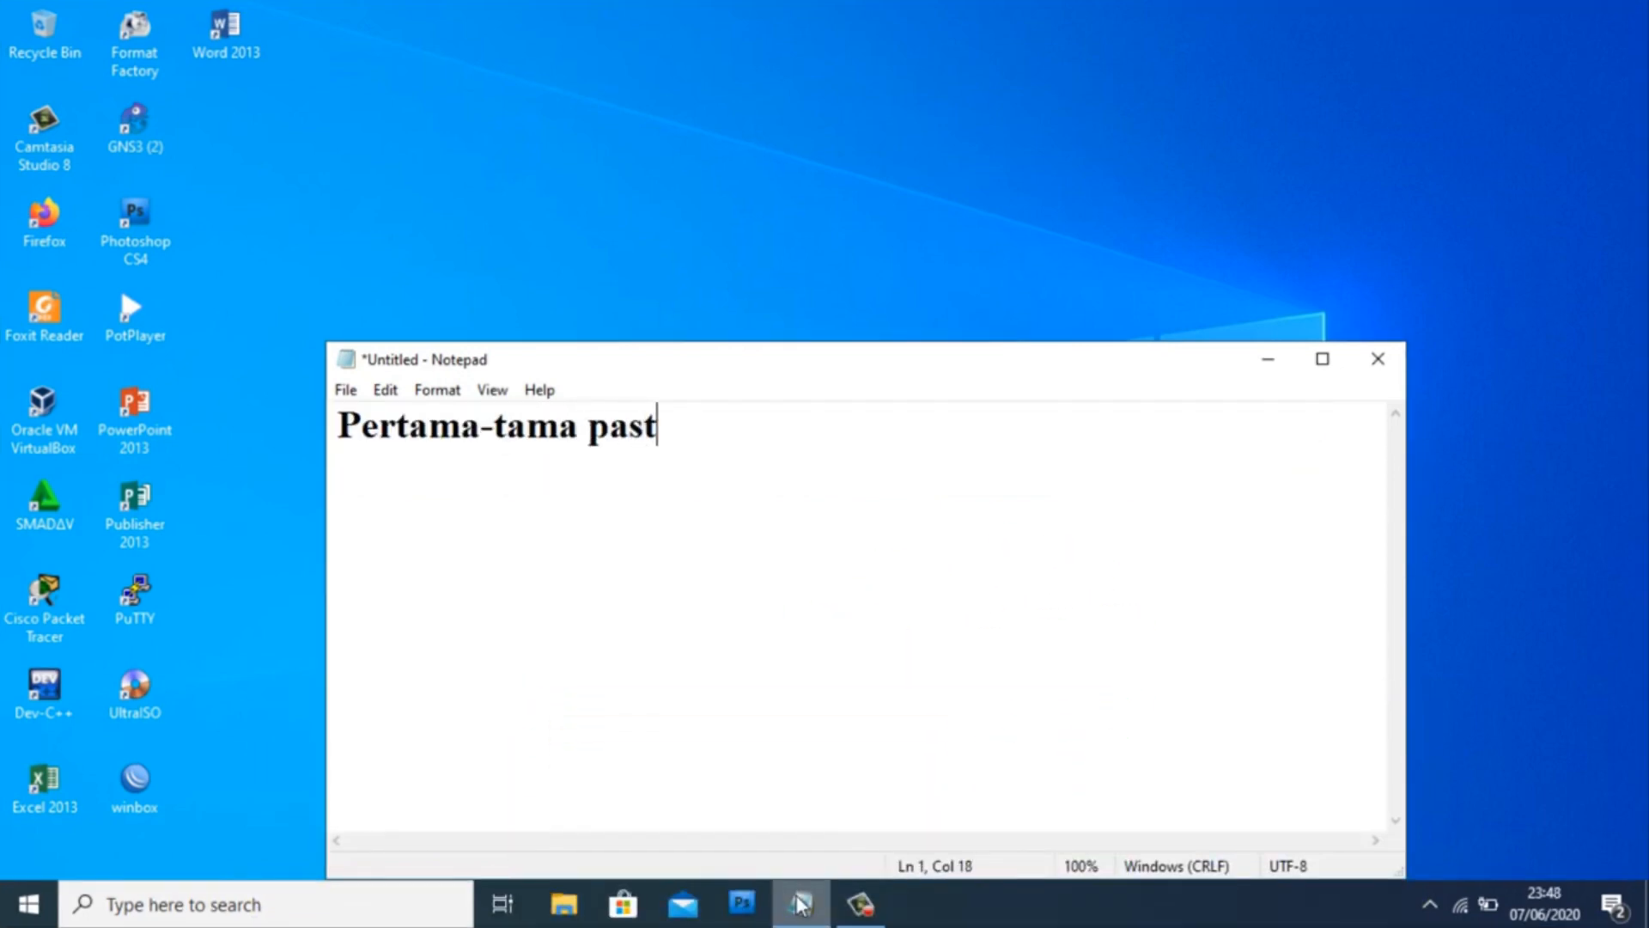
text(ikan telah terh)
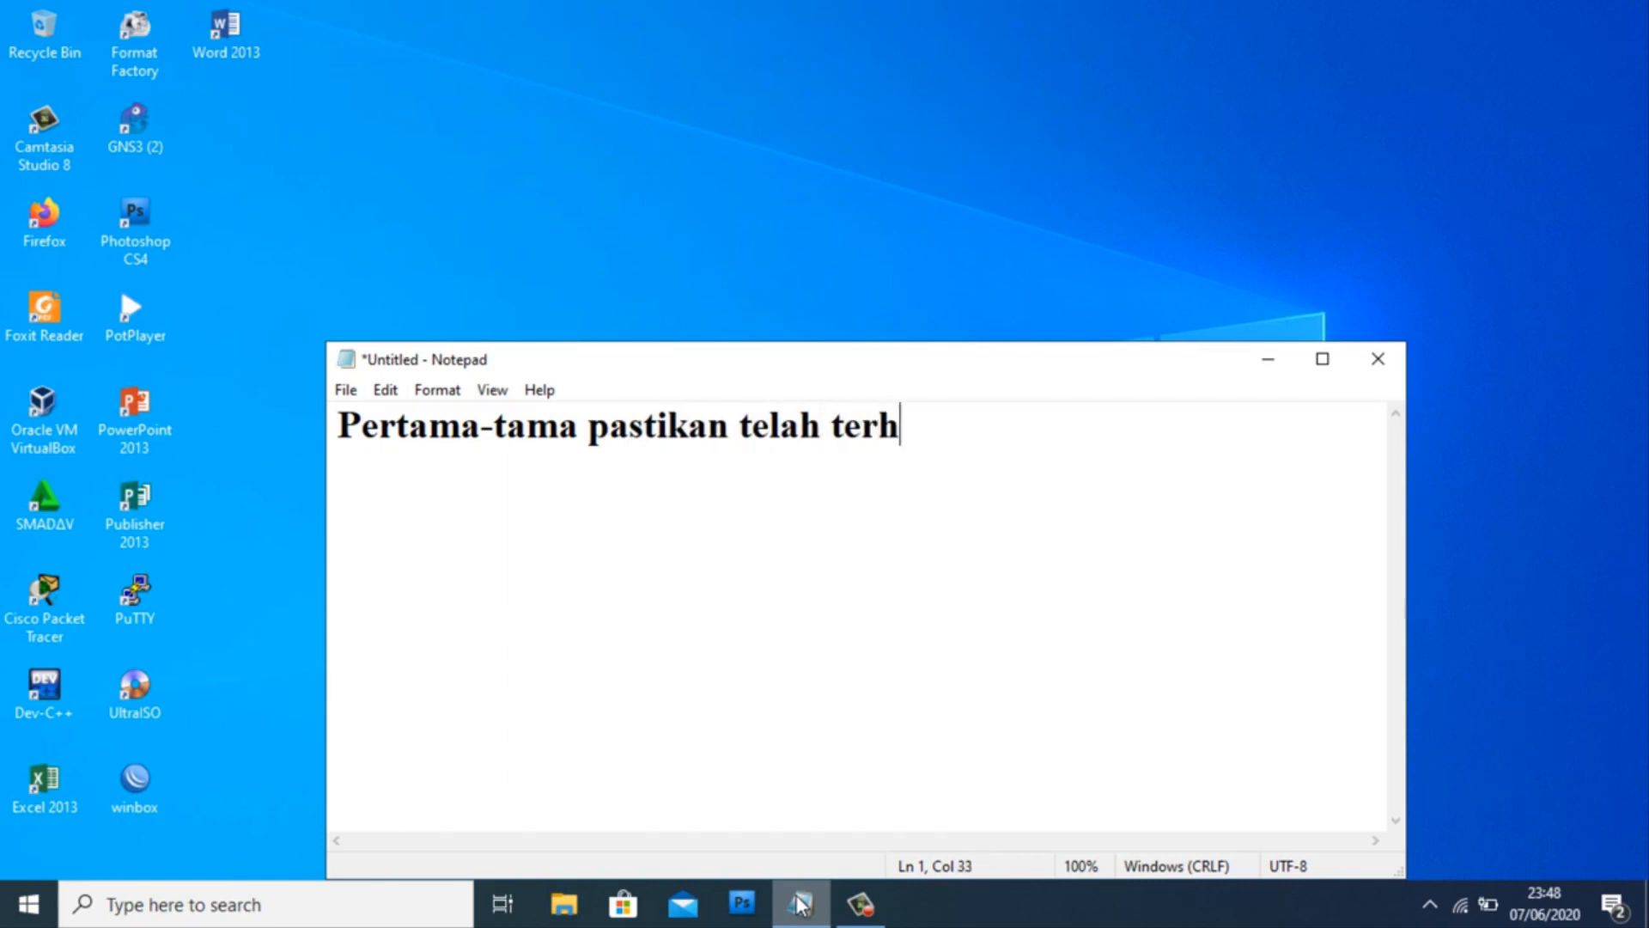
text(ubung dengan jaringan )
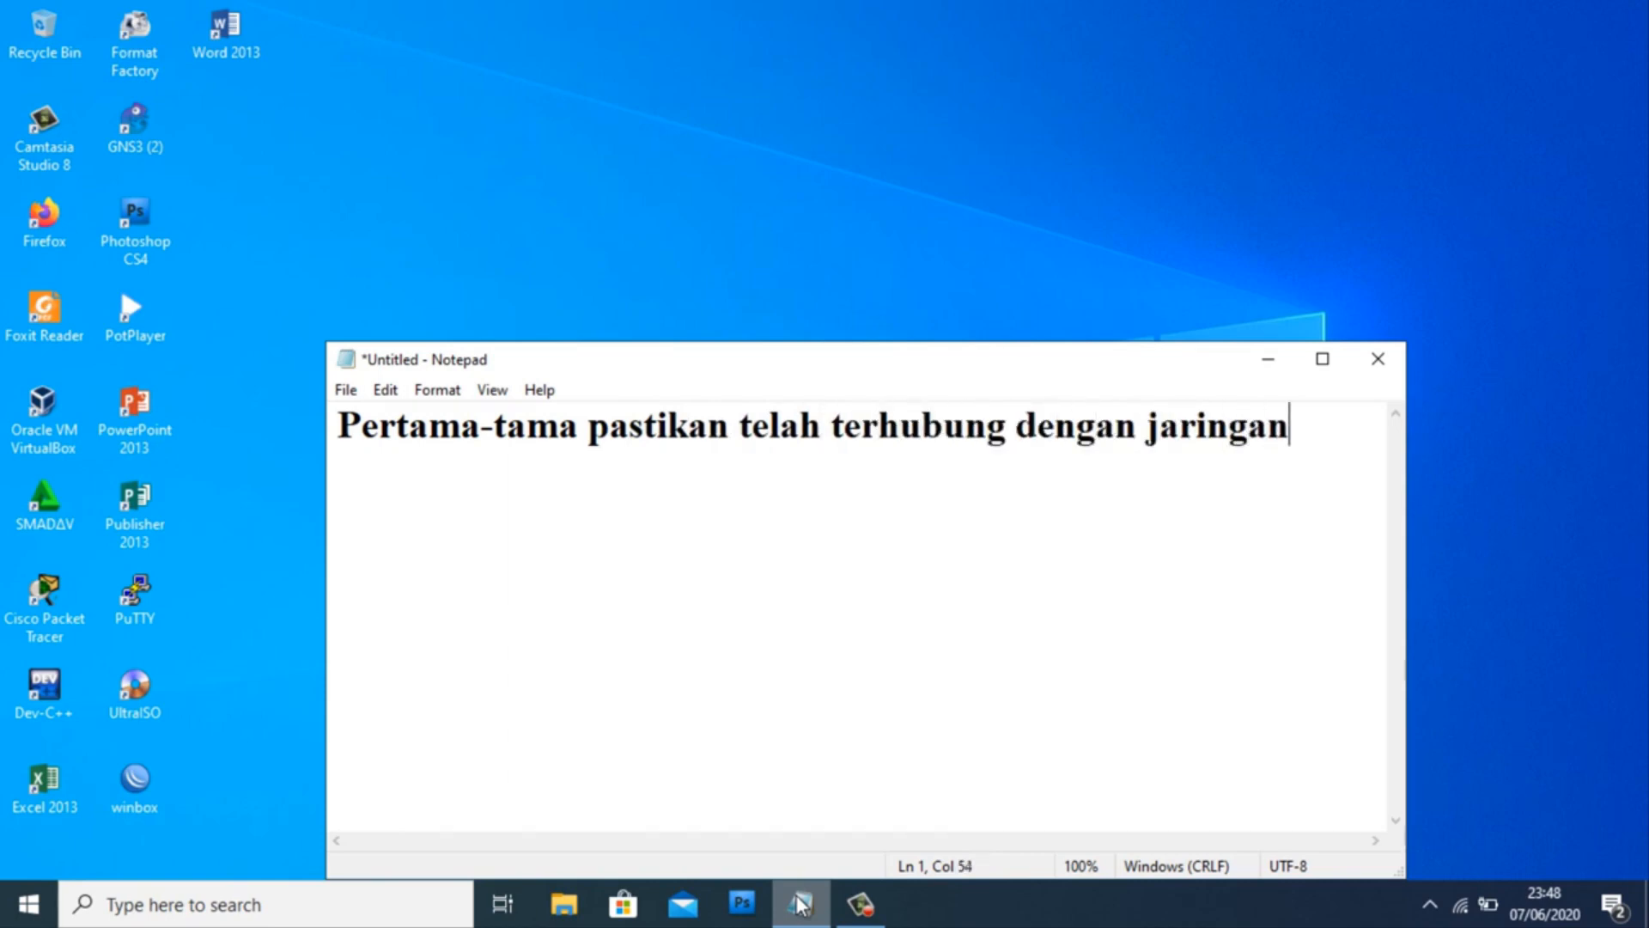
text(modem ZT)
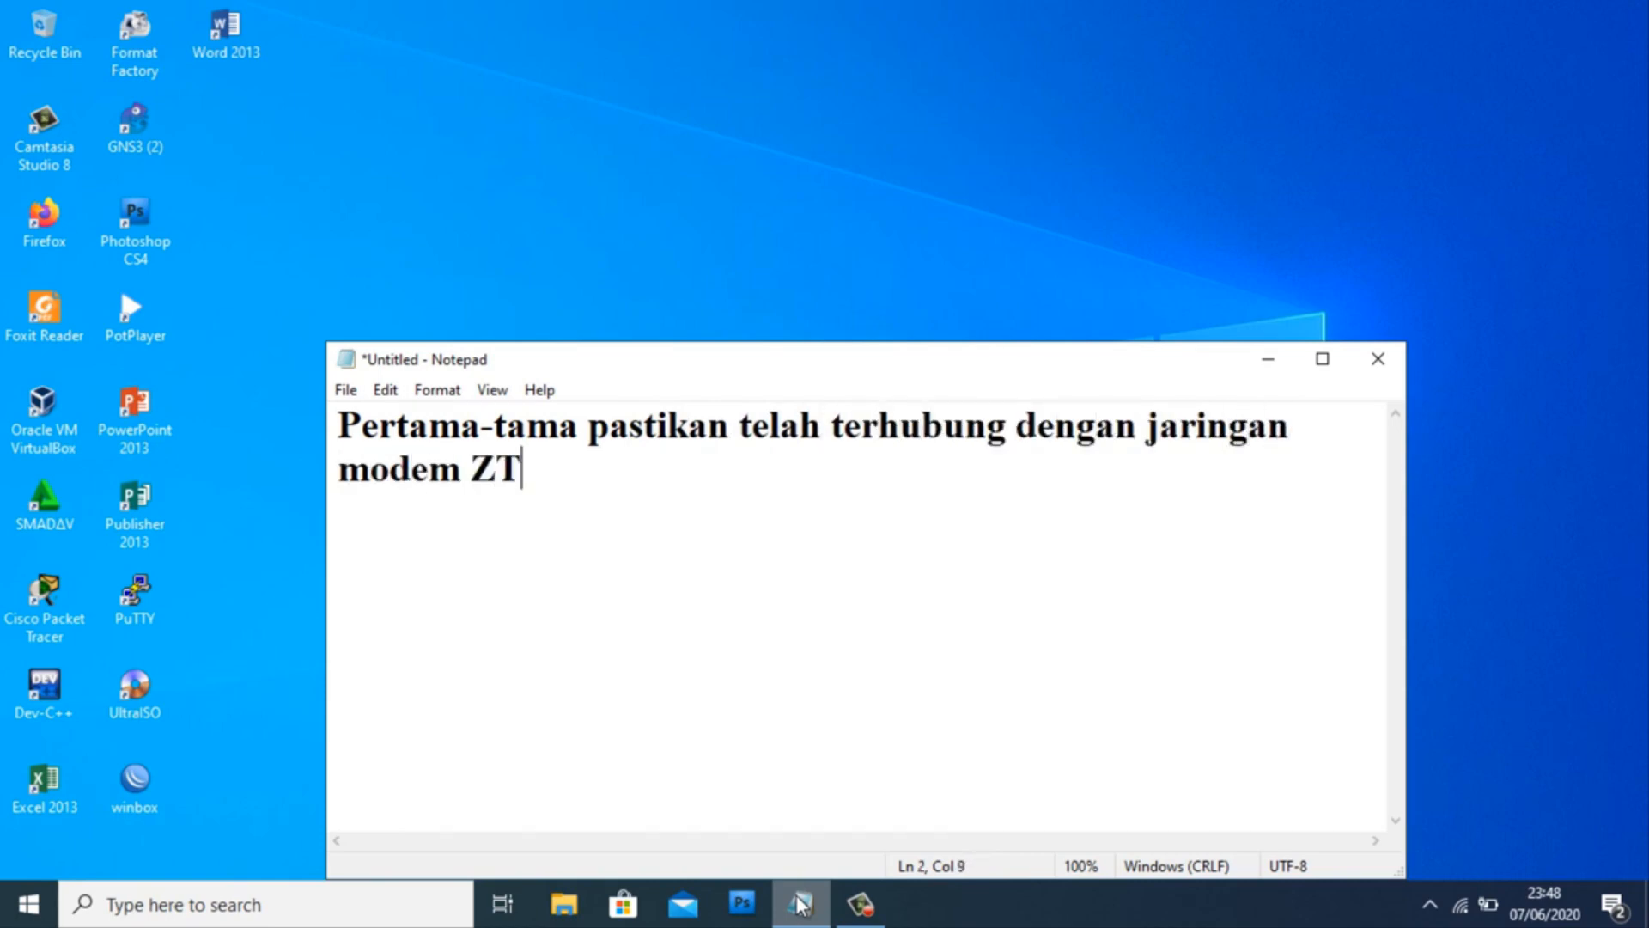
text(E F609, )
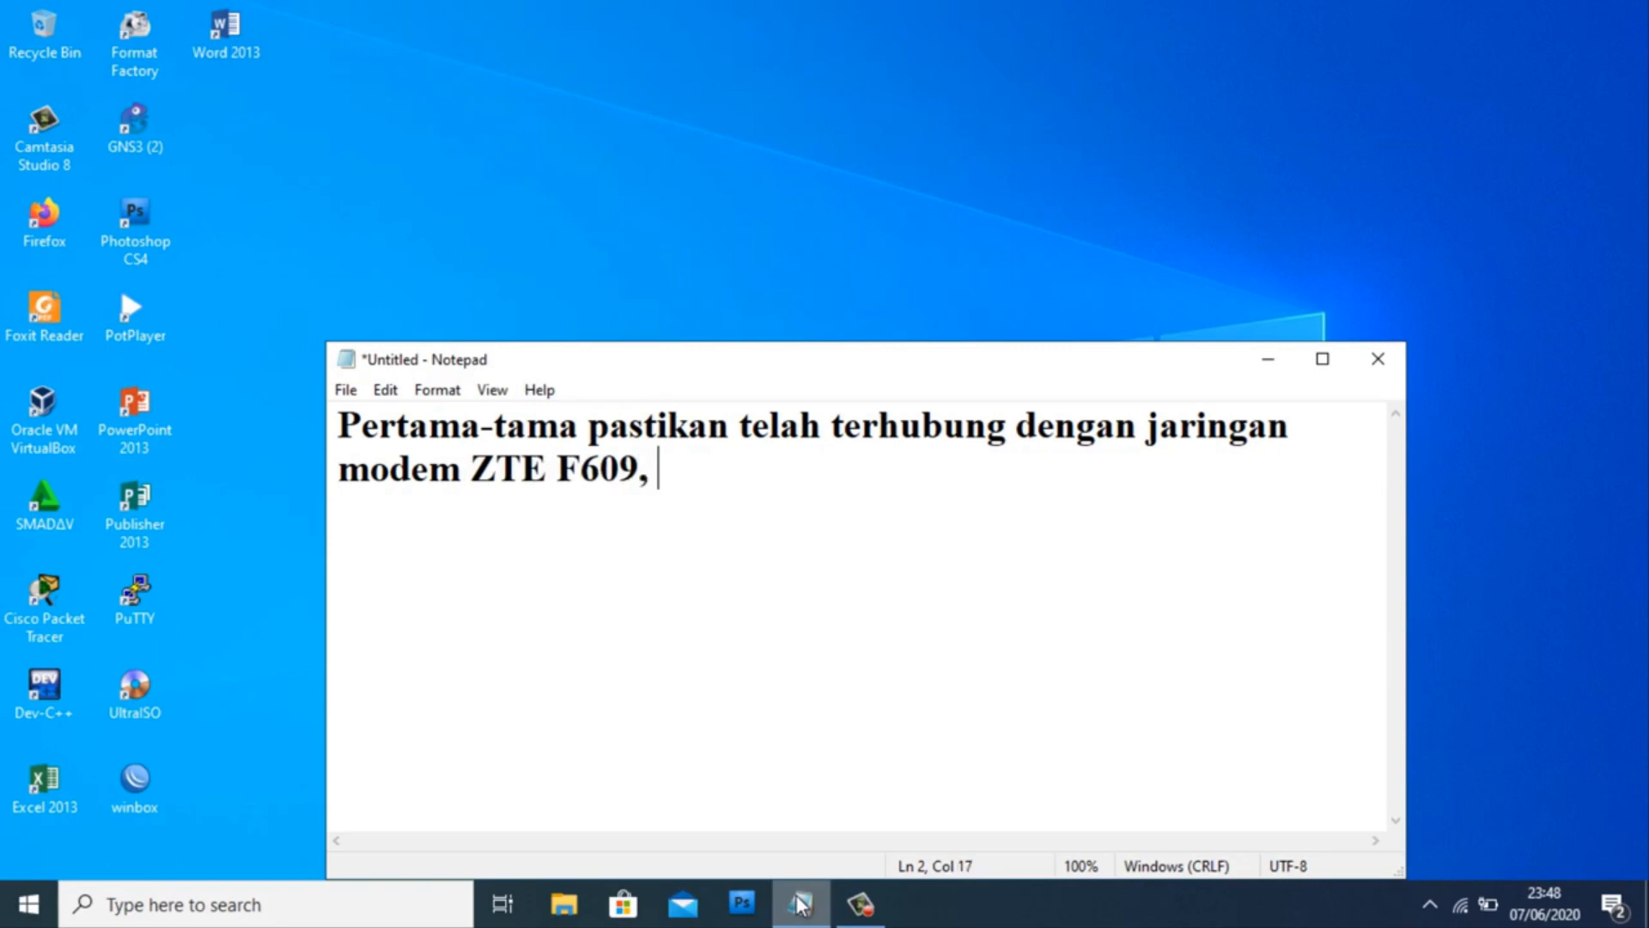
text(kemudian akses IP)
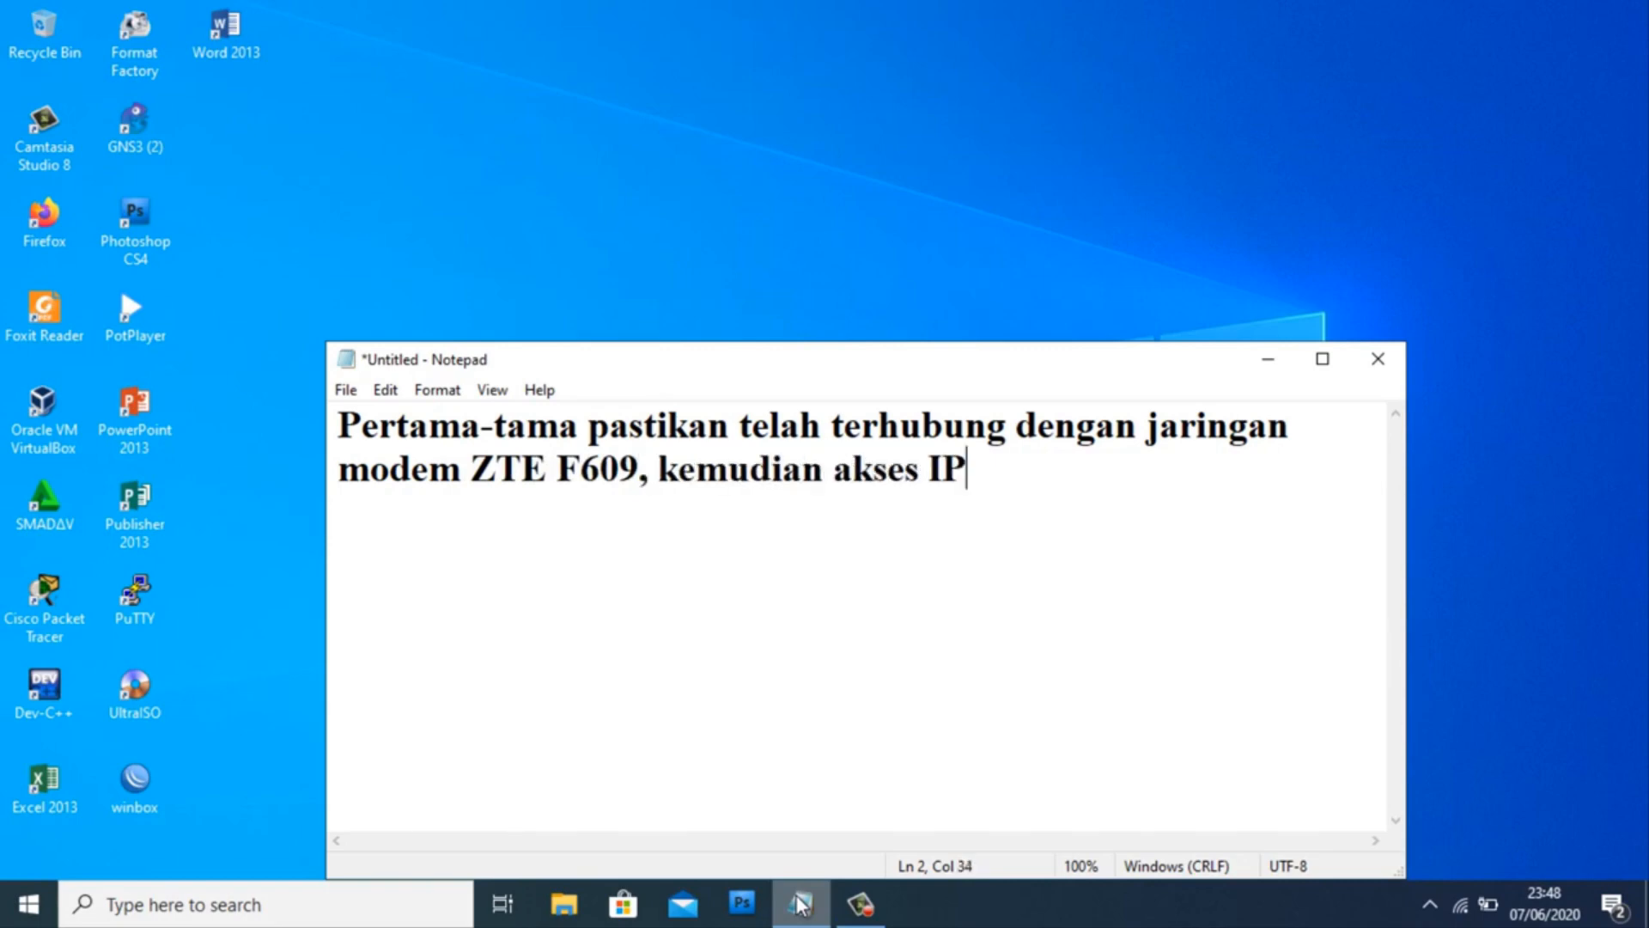
text( modem)
key(Return)
text(menggunakan )
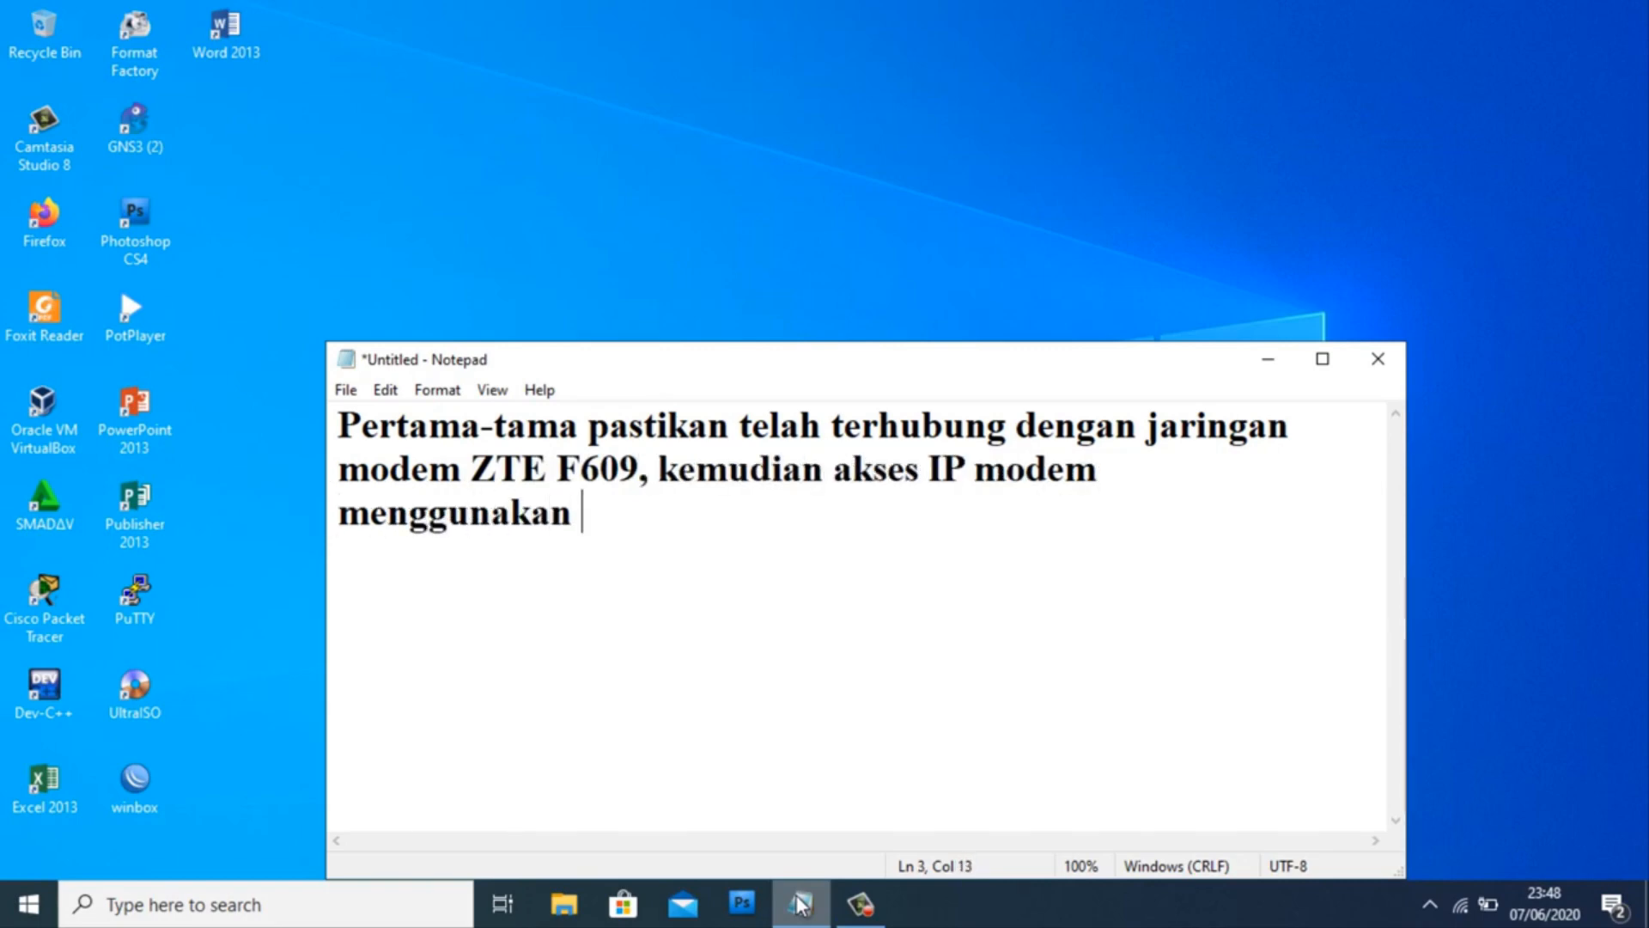
text(Browser)
- Replace the note with 'Simak tutorial ini sampai habis ya...' and minimize Notepad
key(ctrl+a)
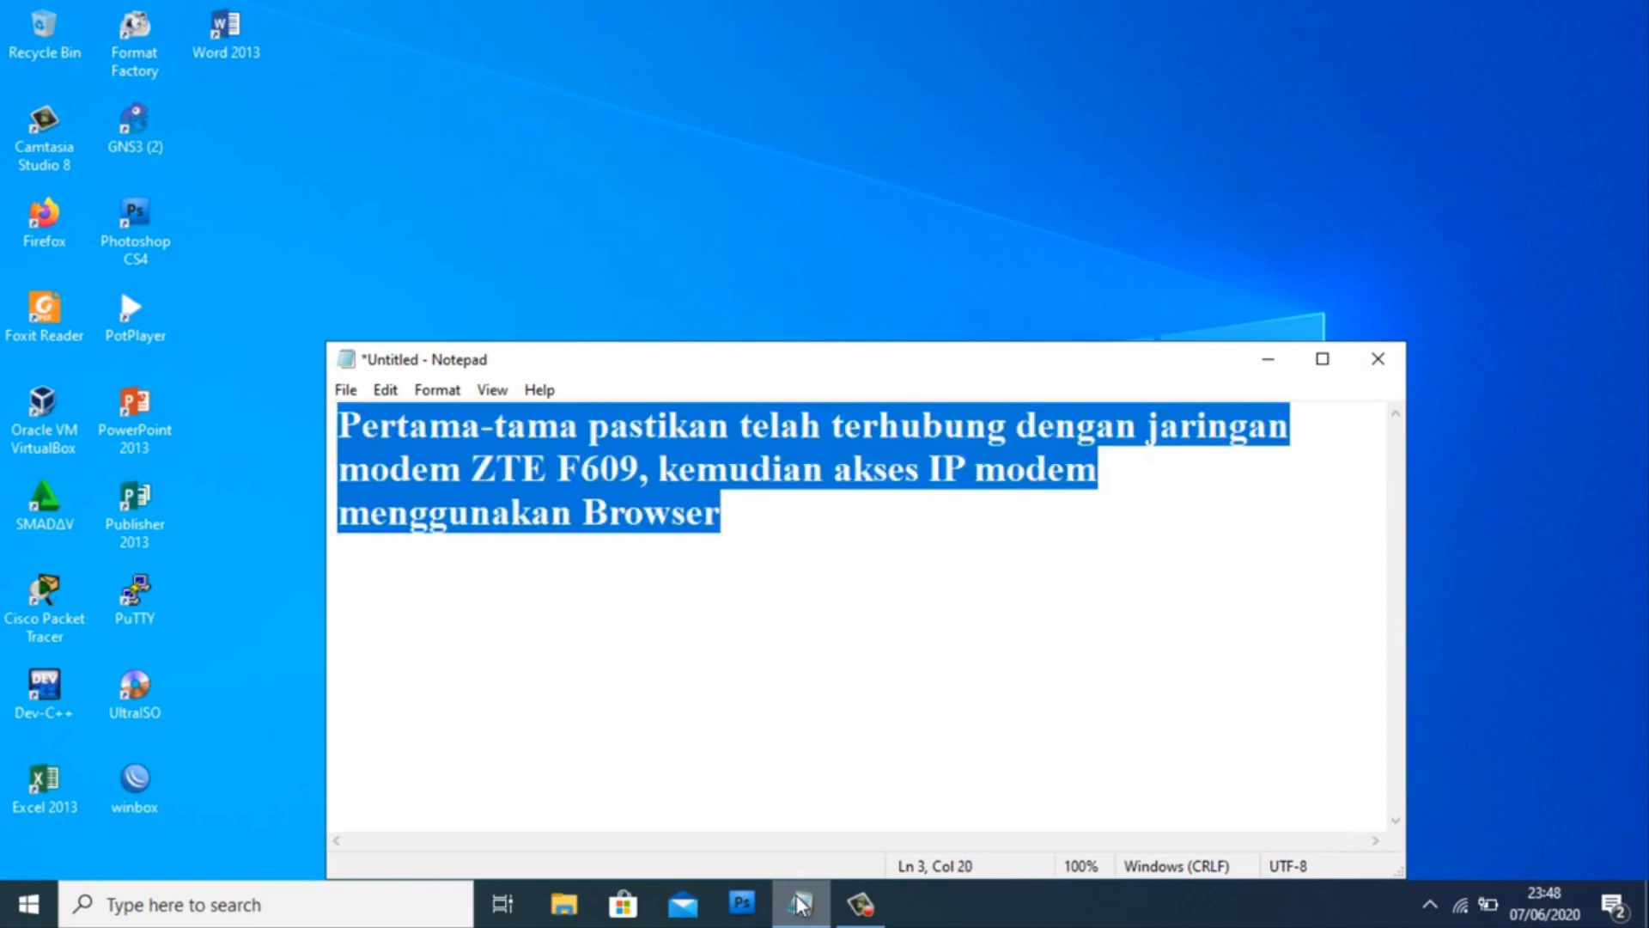
text(Simak tutorial)
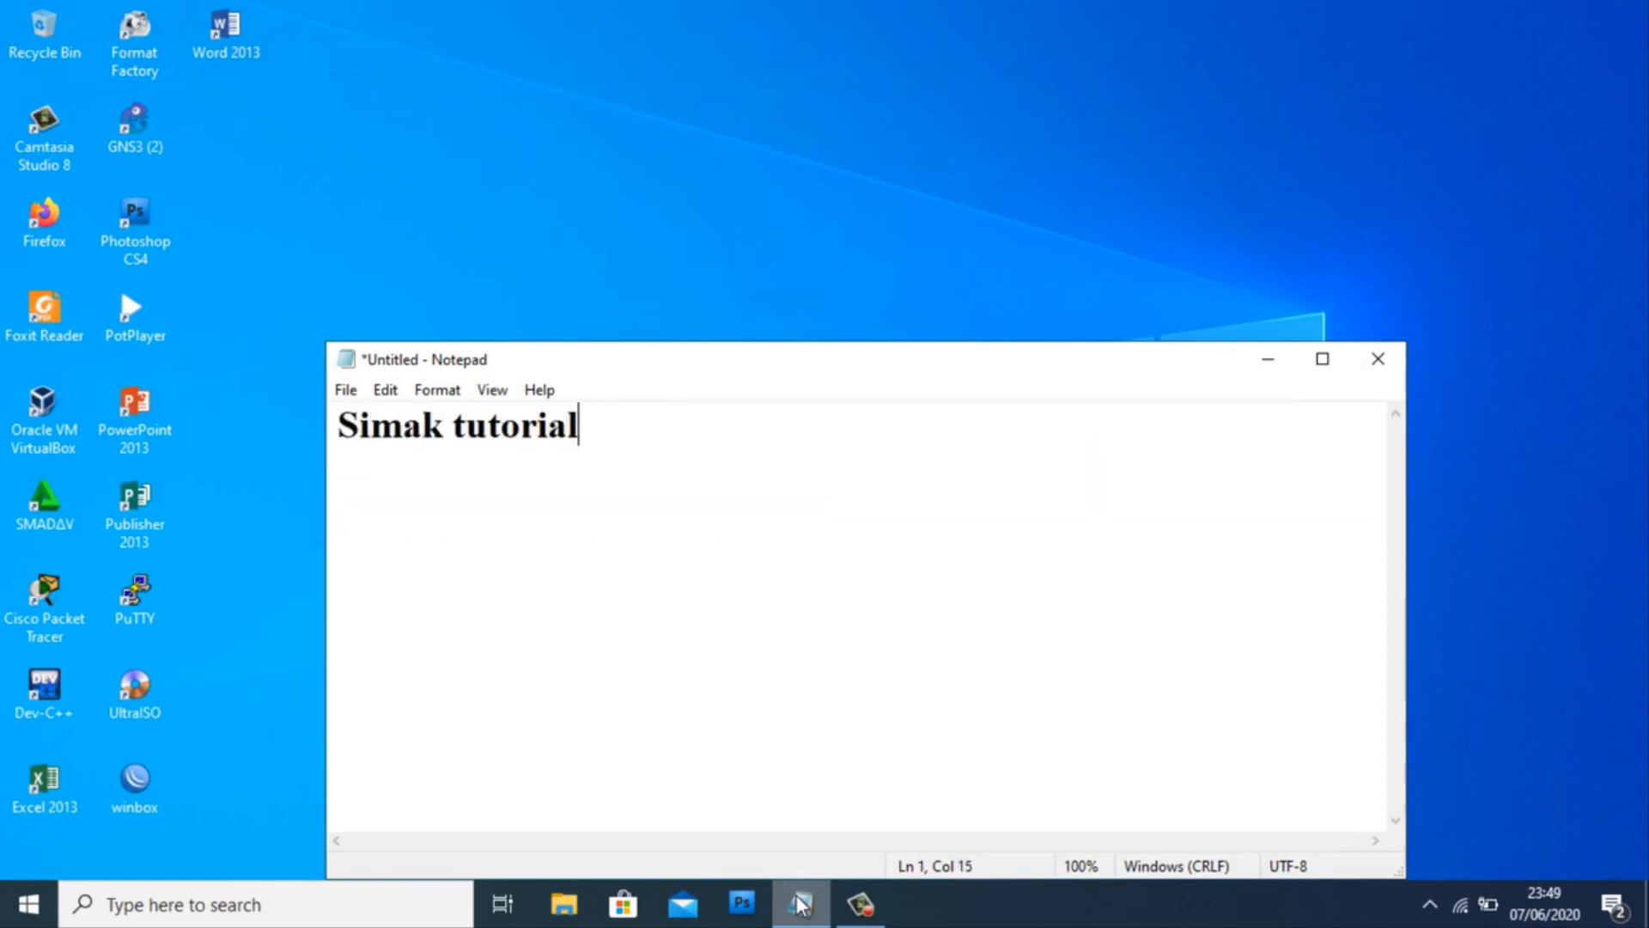
text( ini sampai habis)
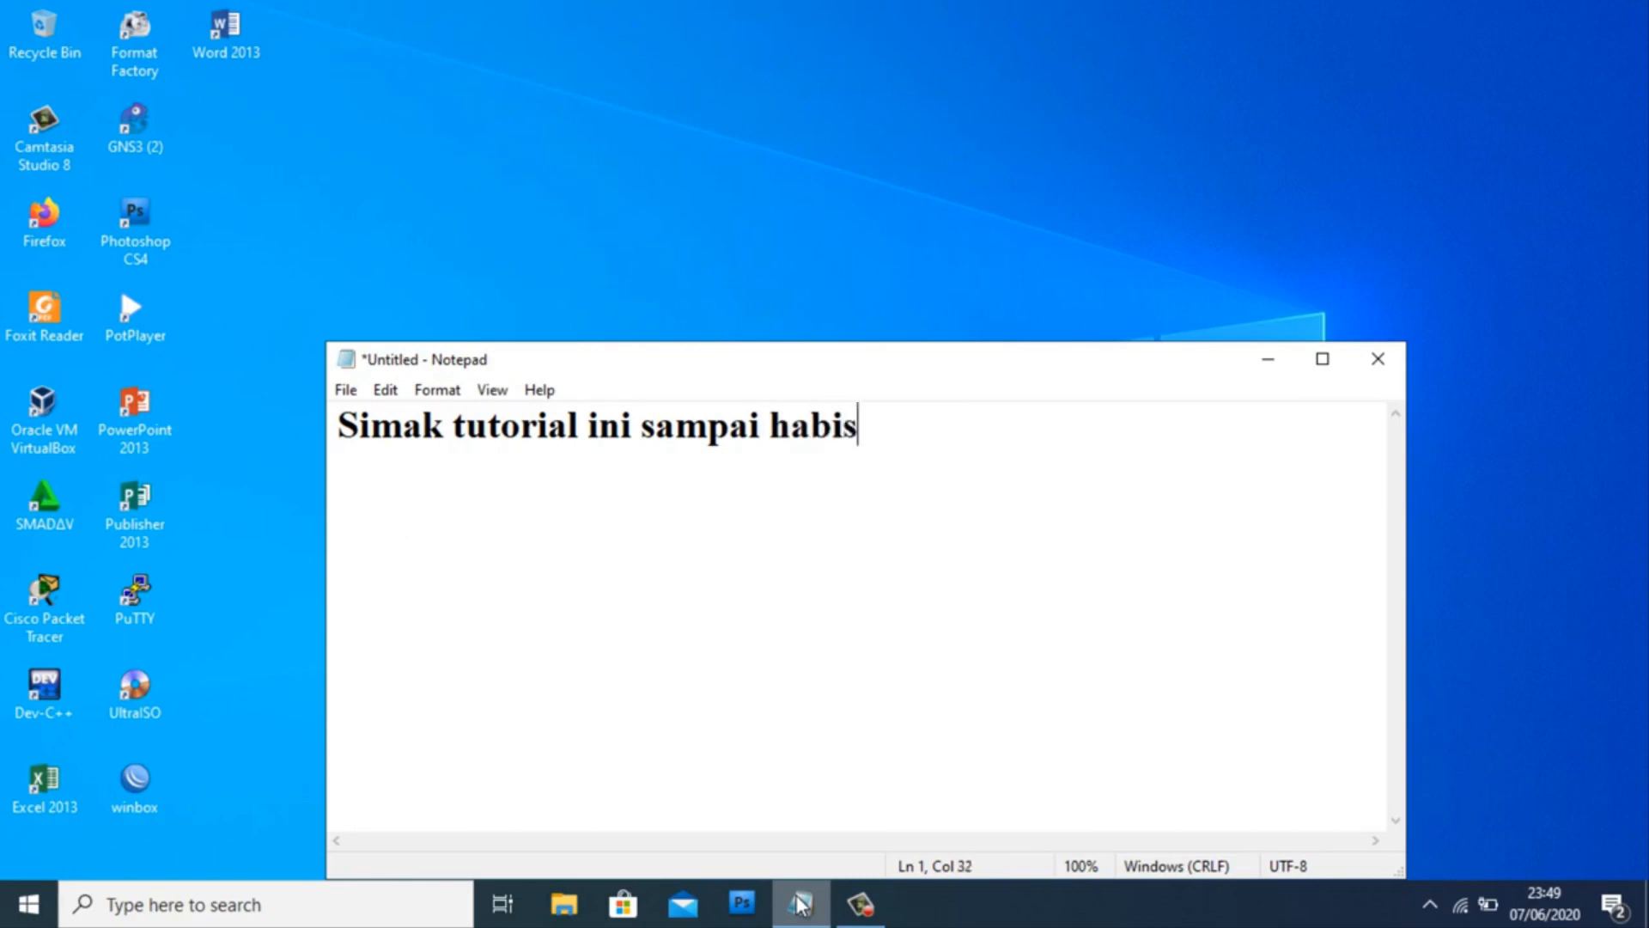
text( ya...)
key(ctrl+a)
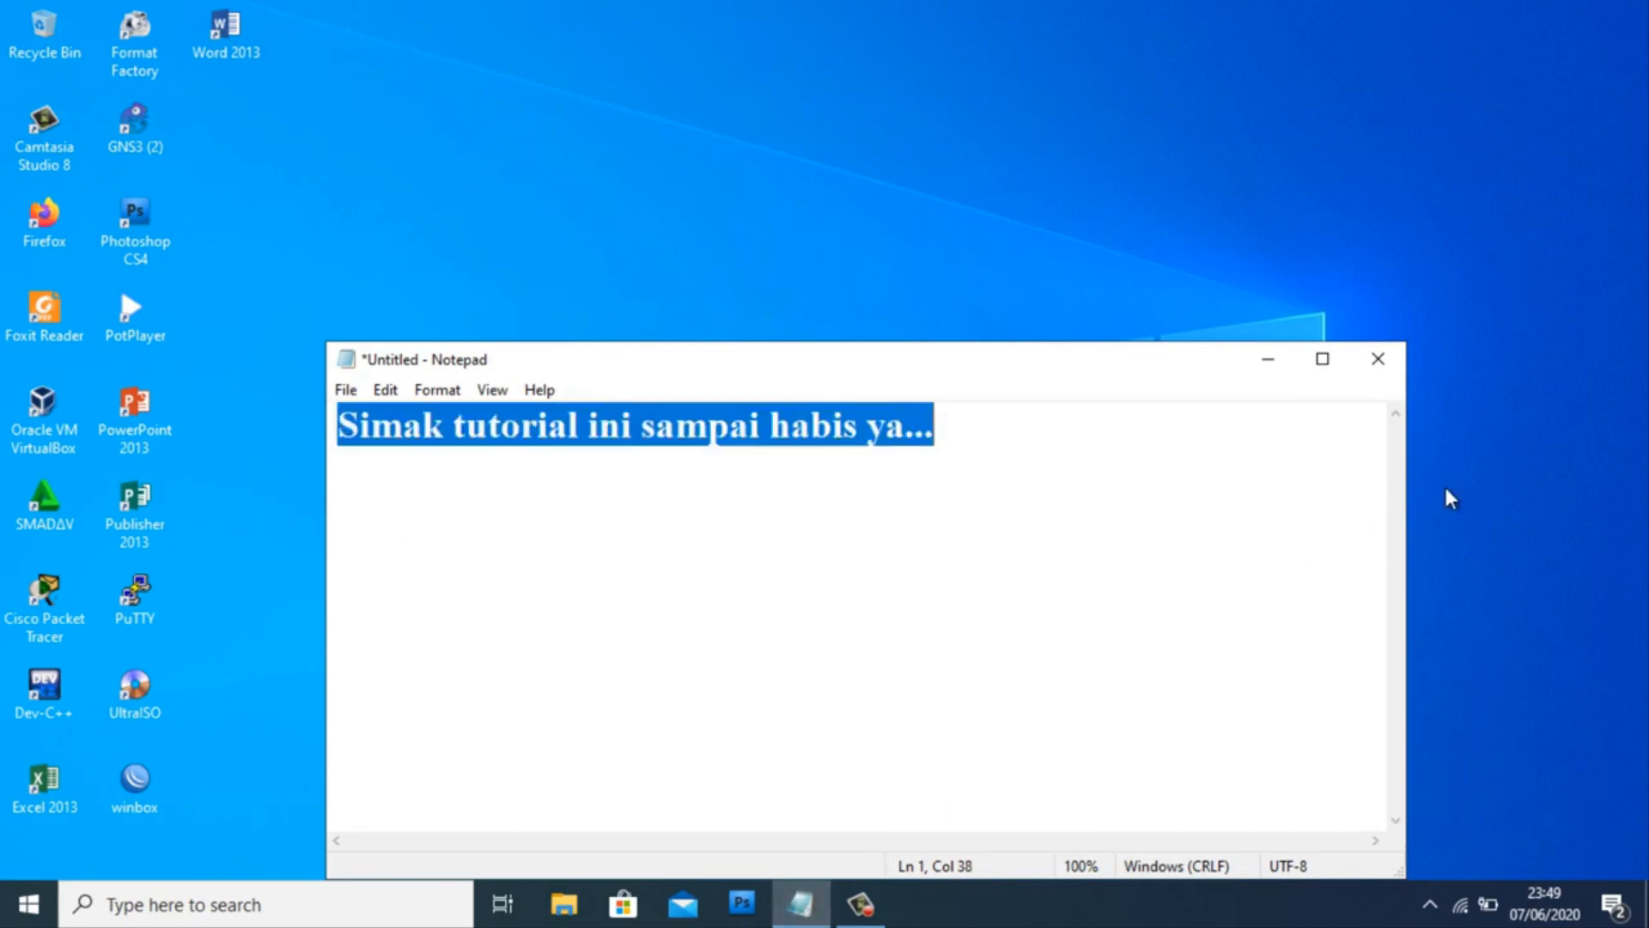
click(1268, 359)
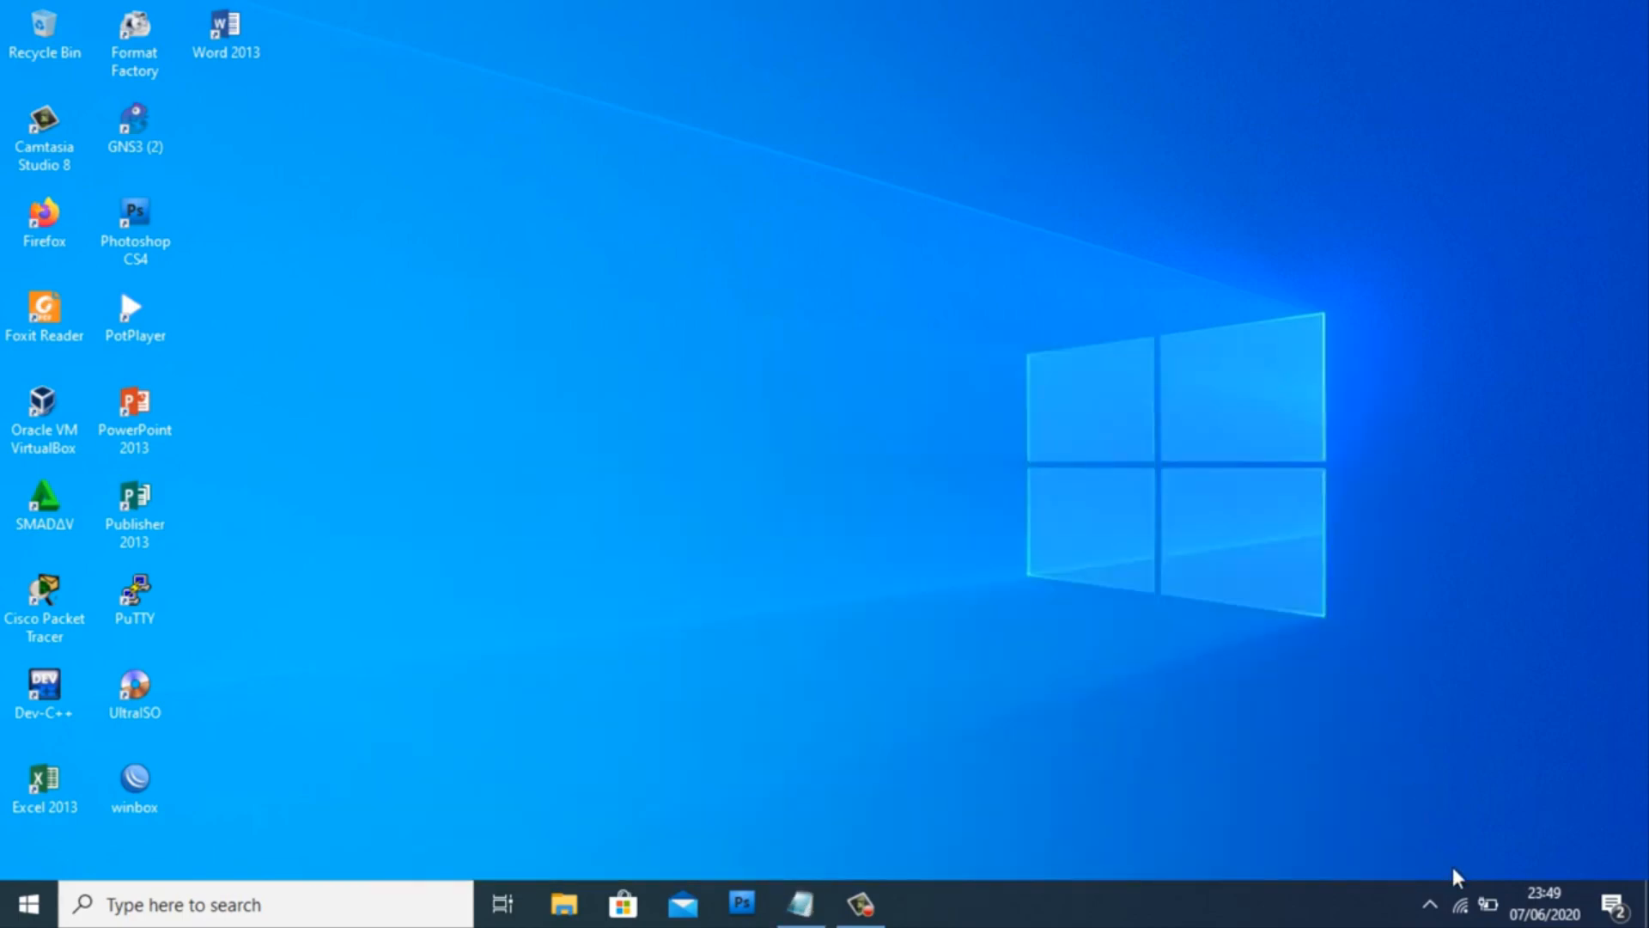
- Launch Firefox from the desktop icon and load the router address 192.168.1.1
click(1463, 912)
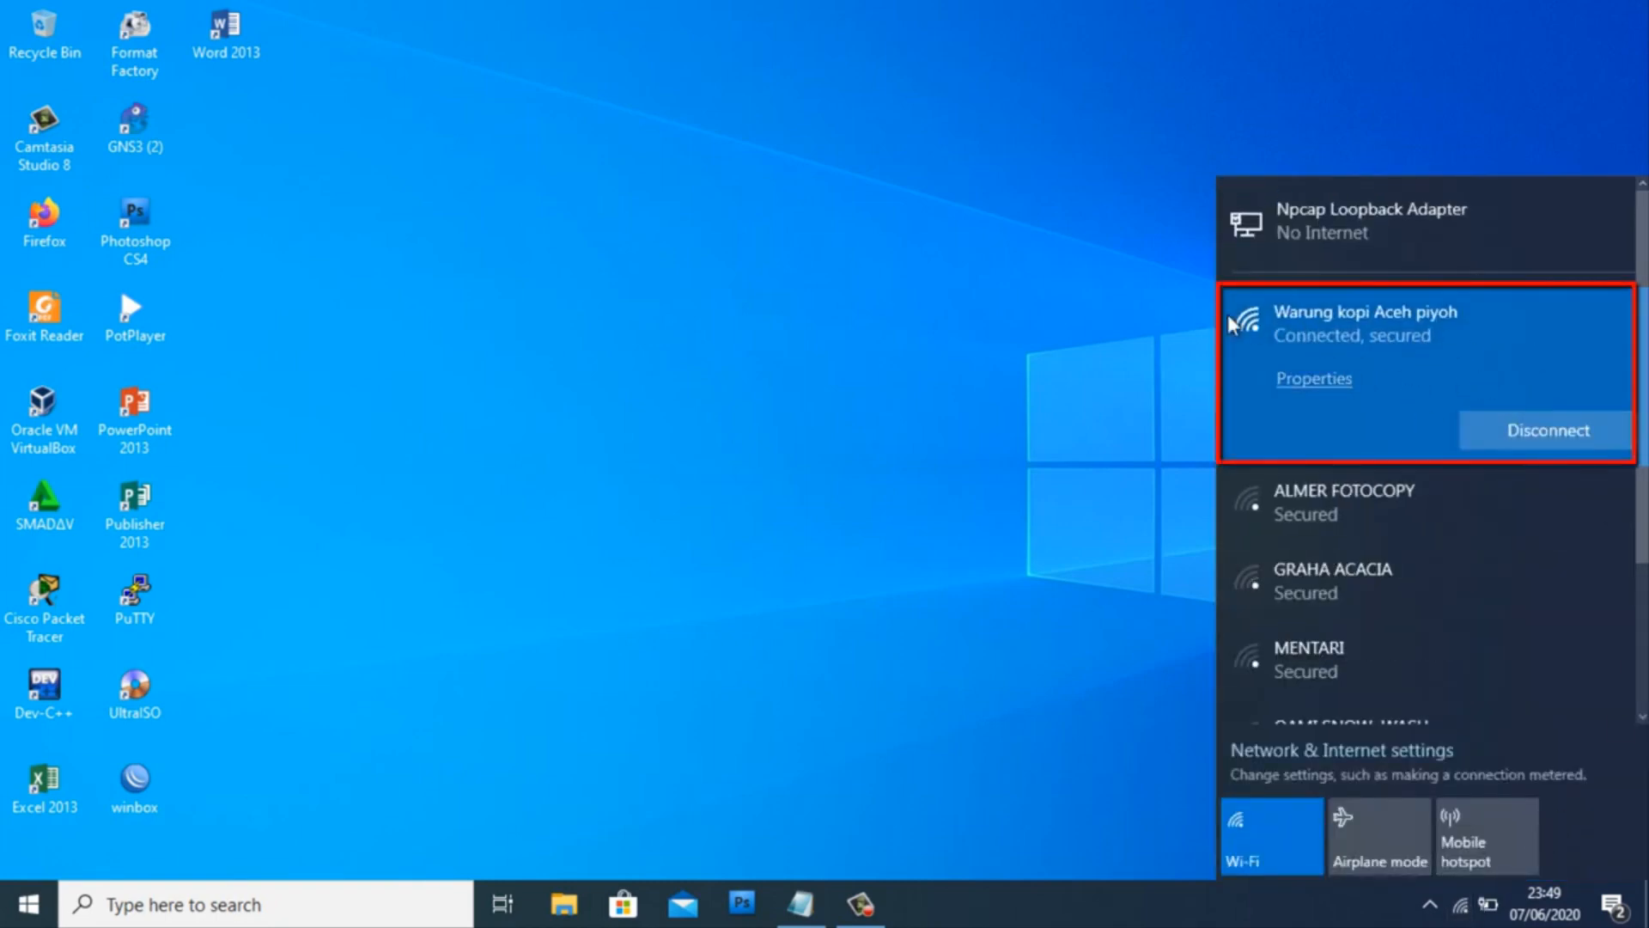
click(60, 226)
right_click(61, 226)
click(122, 237)
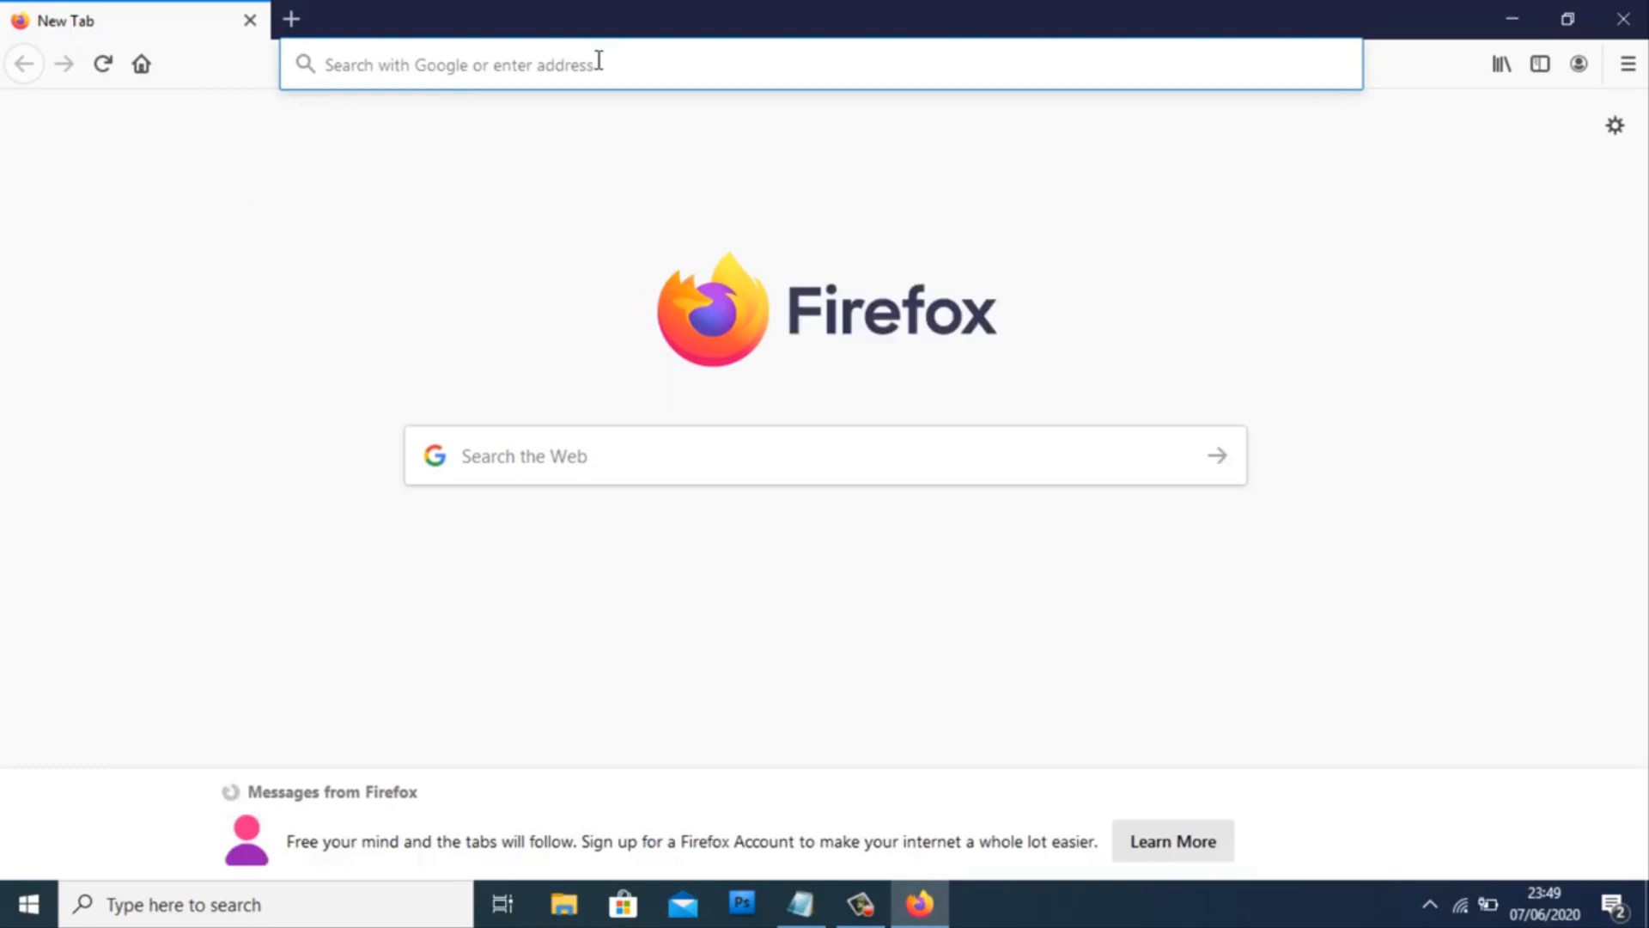
text(192)
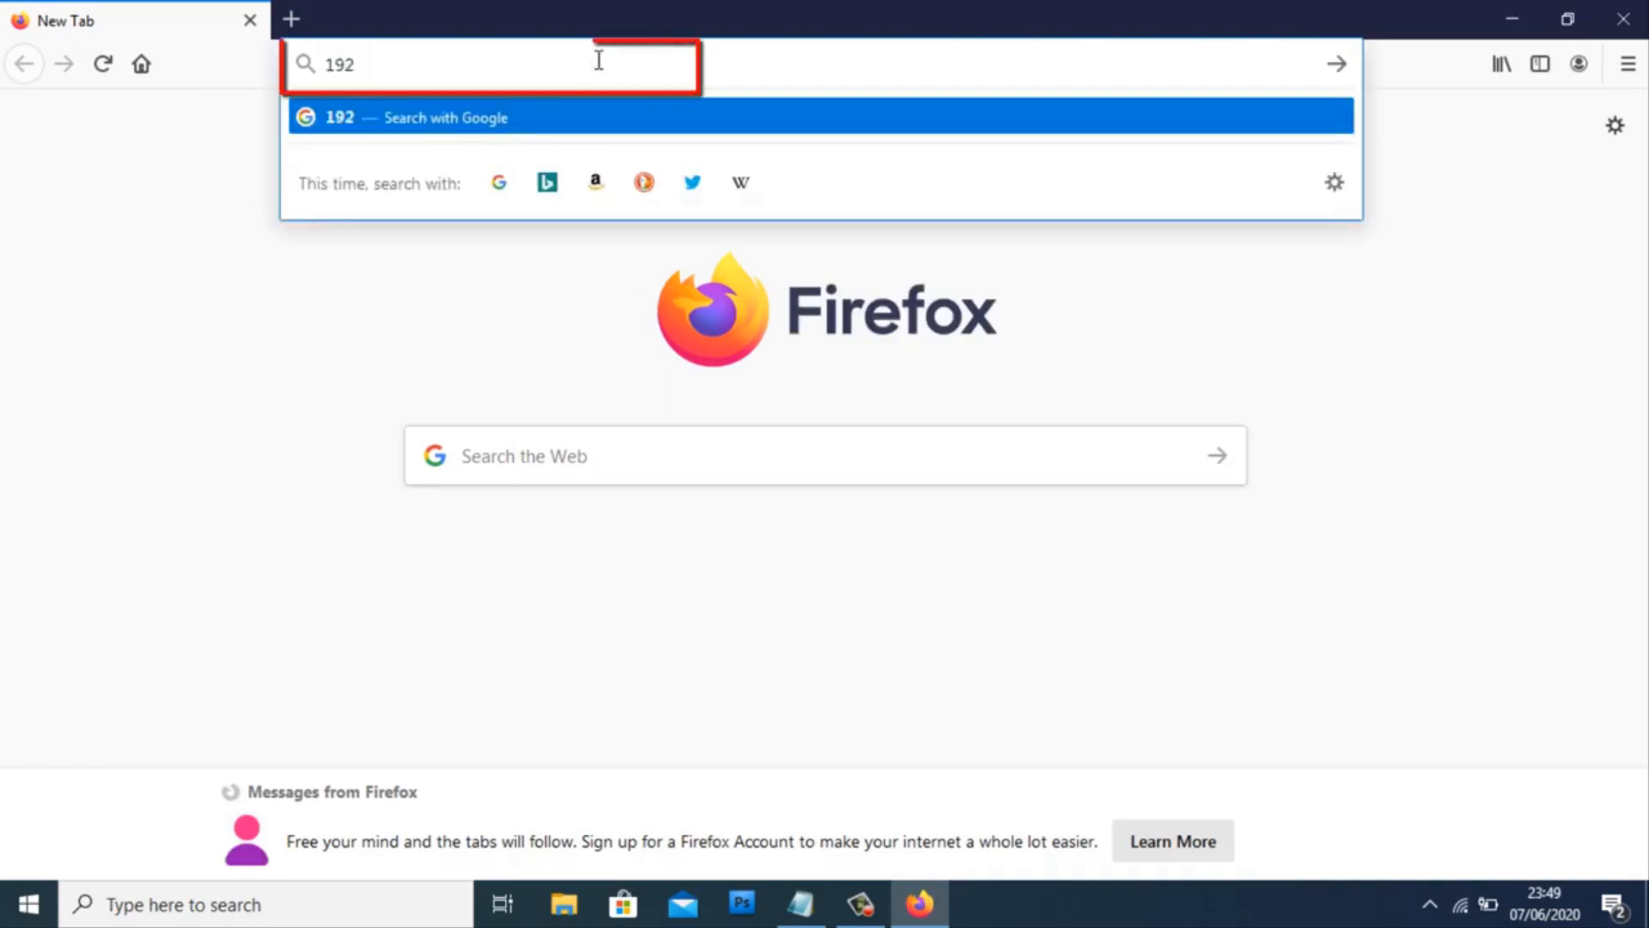
text(.168.)
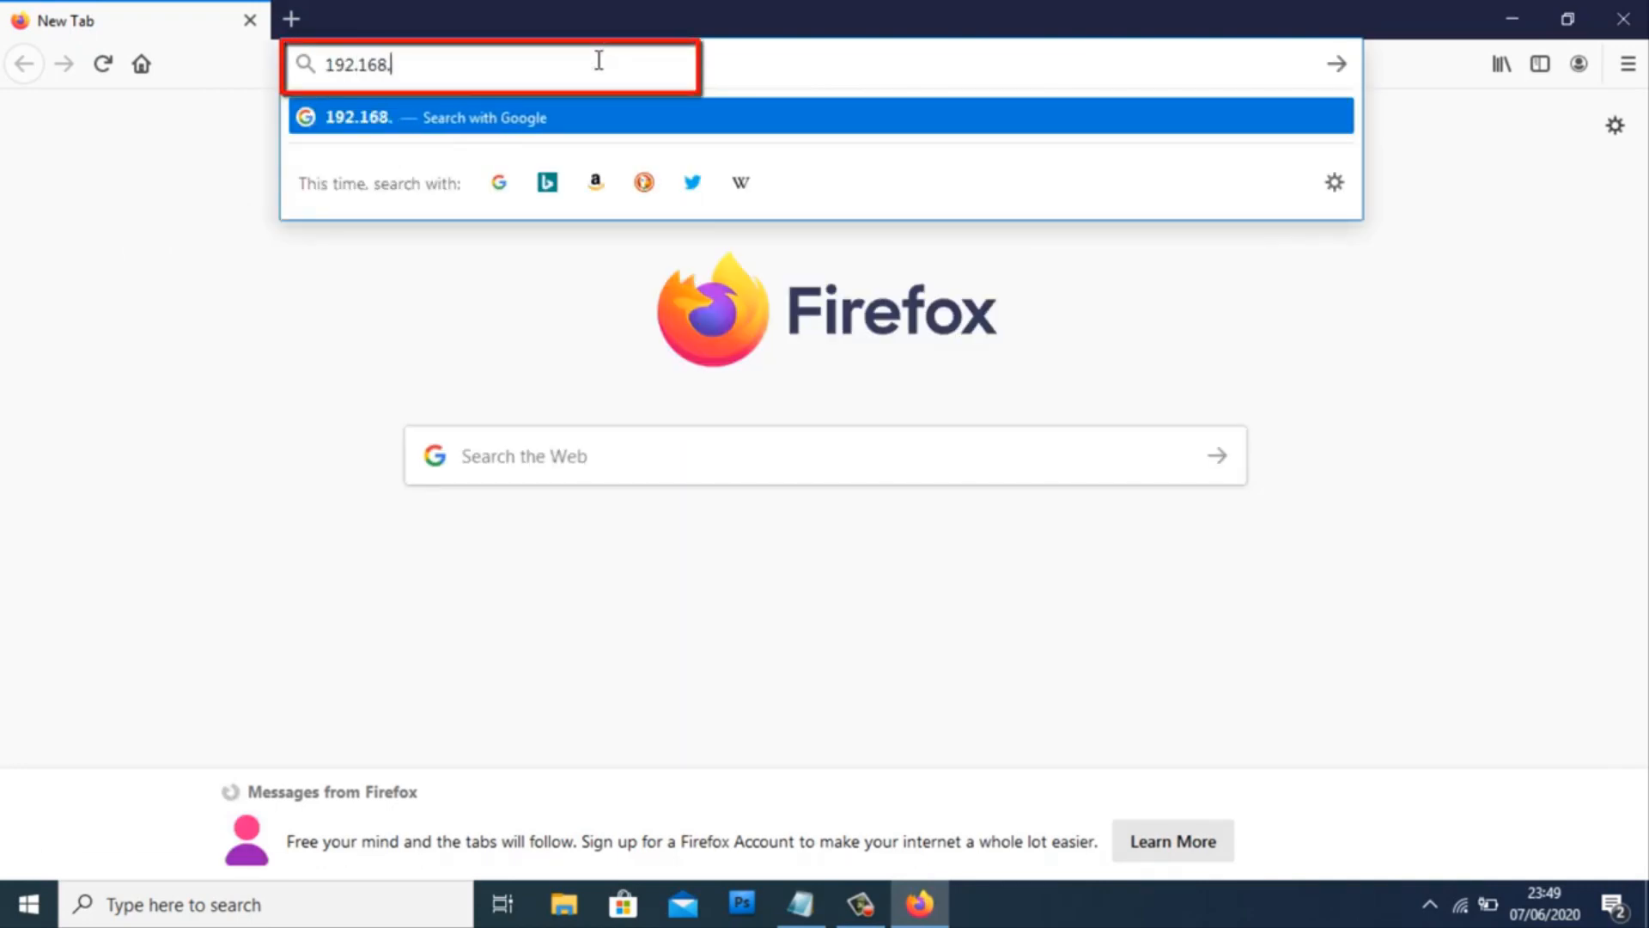
text(1.1)
key(Return)
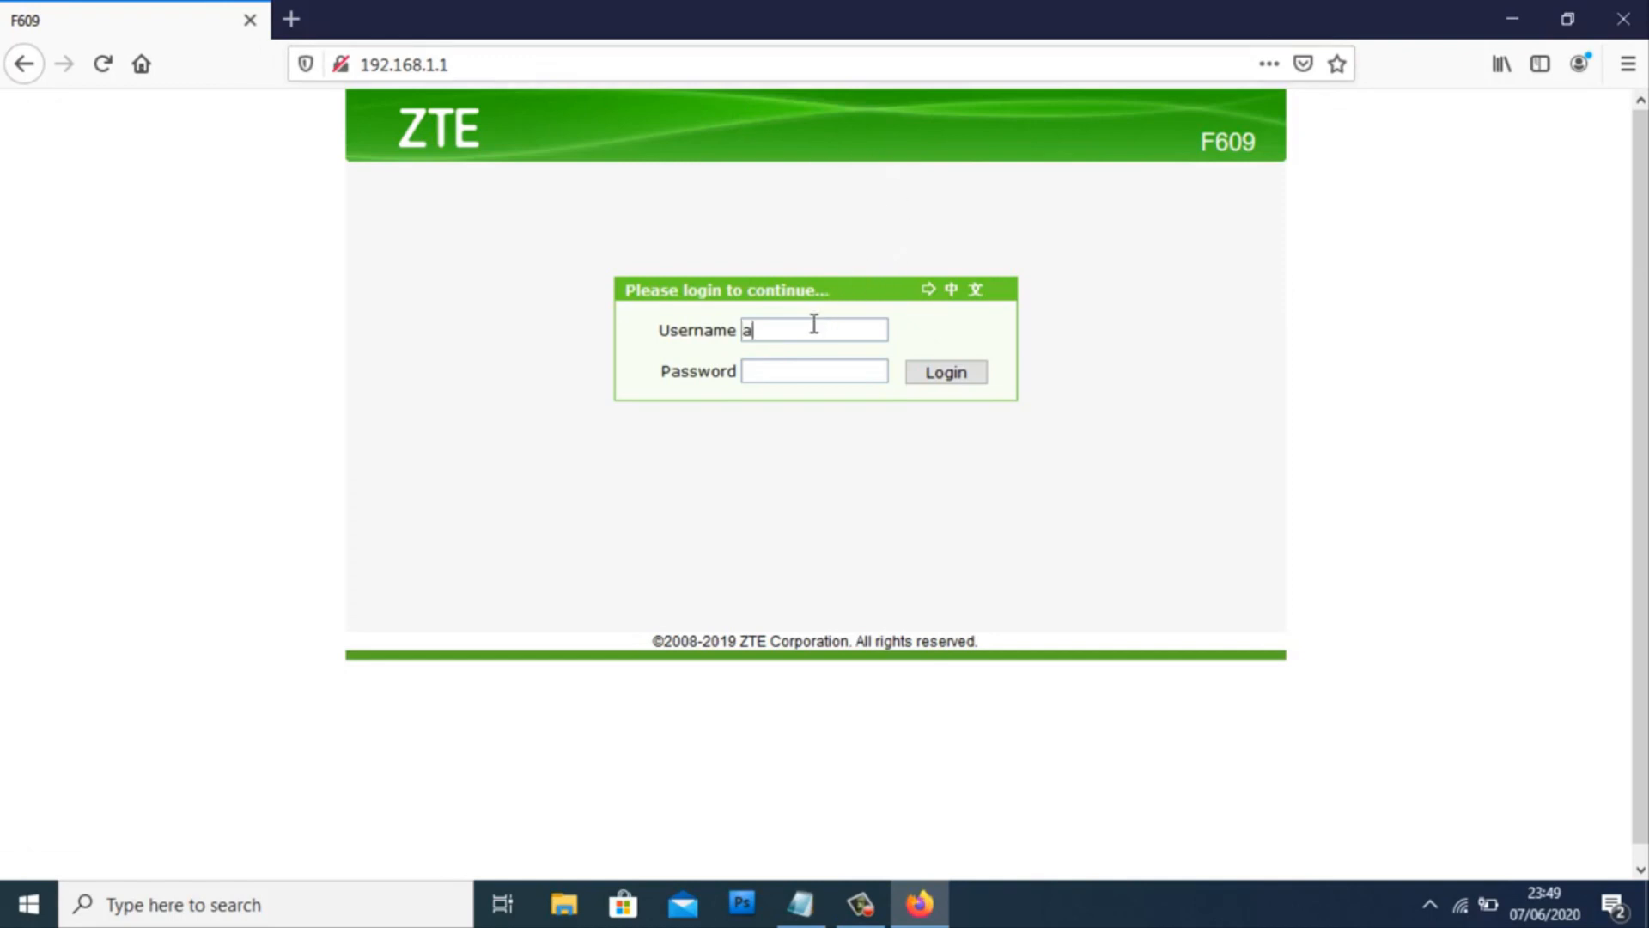
- Fill in the username admin and the password on the router login page
text(dmin)
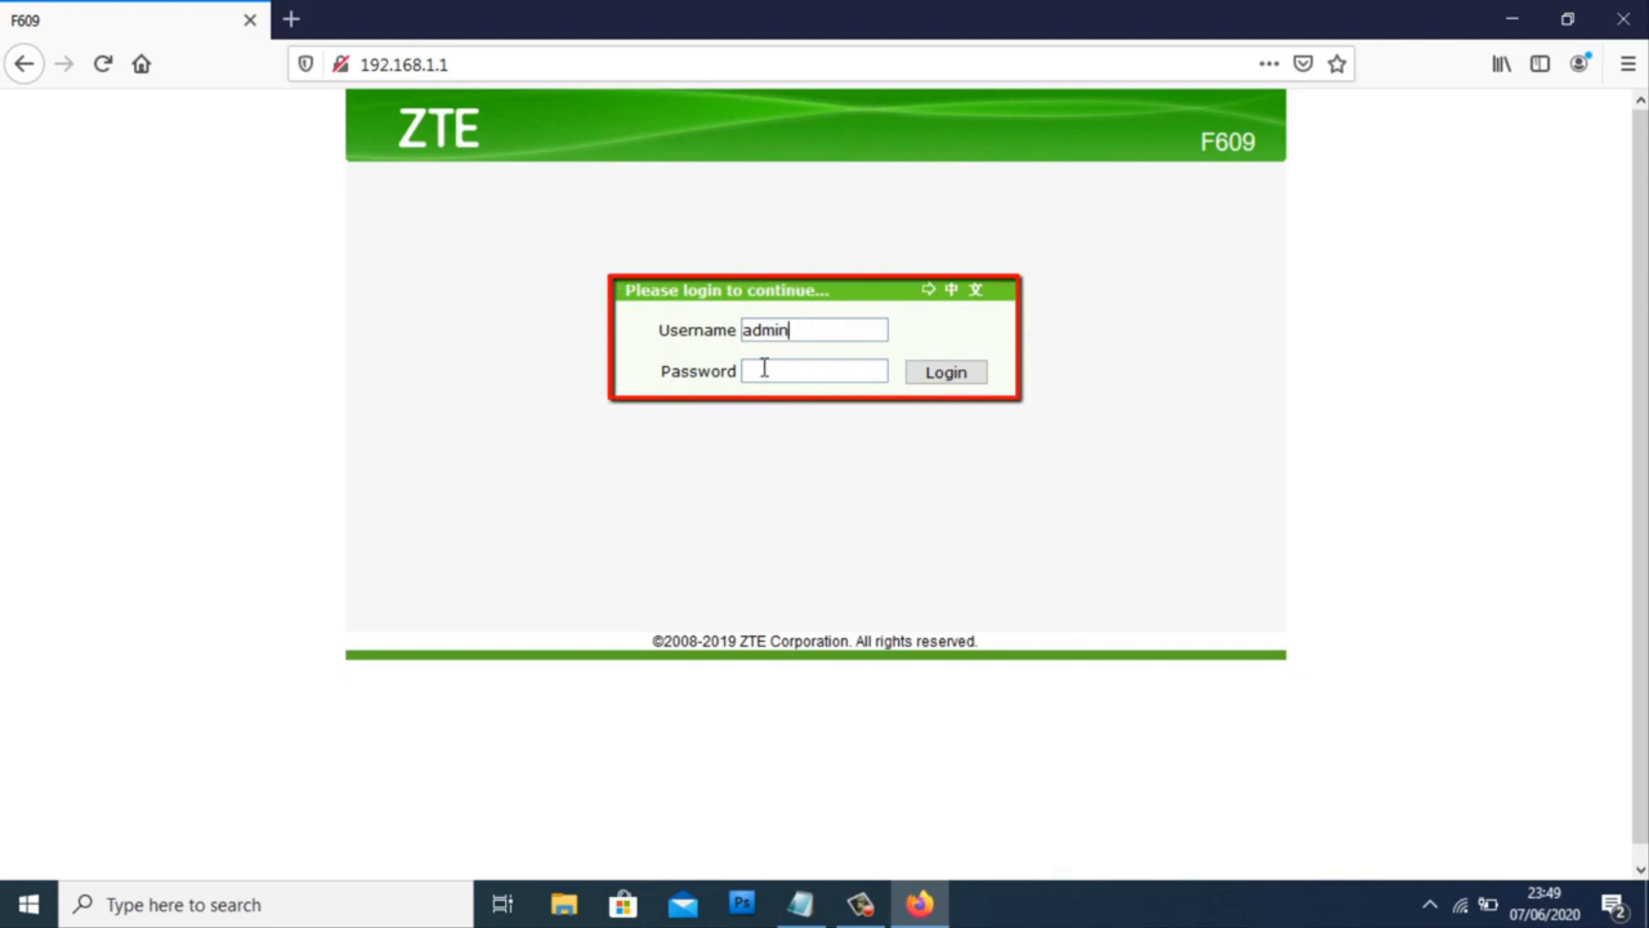
click(760, 375)
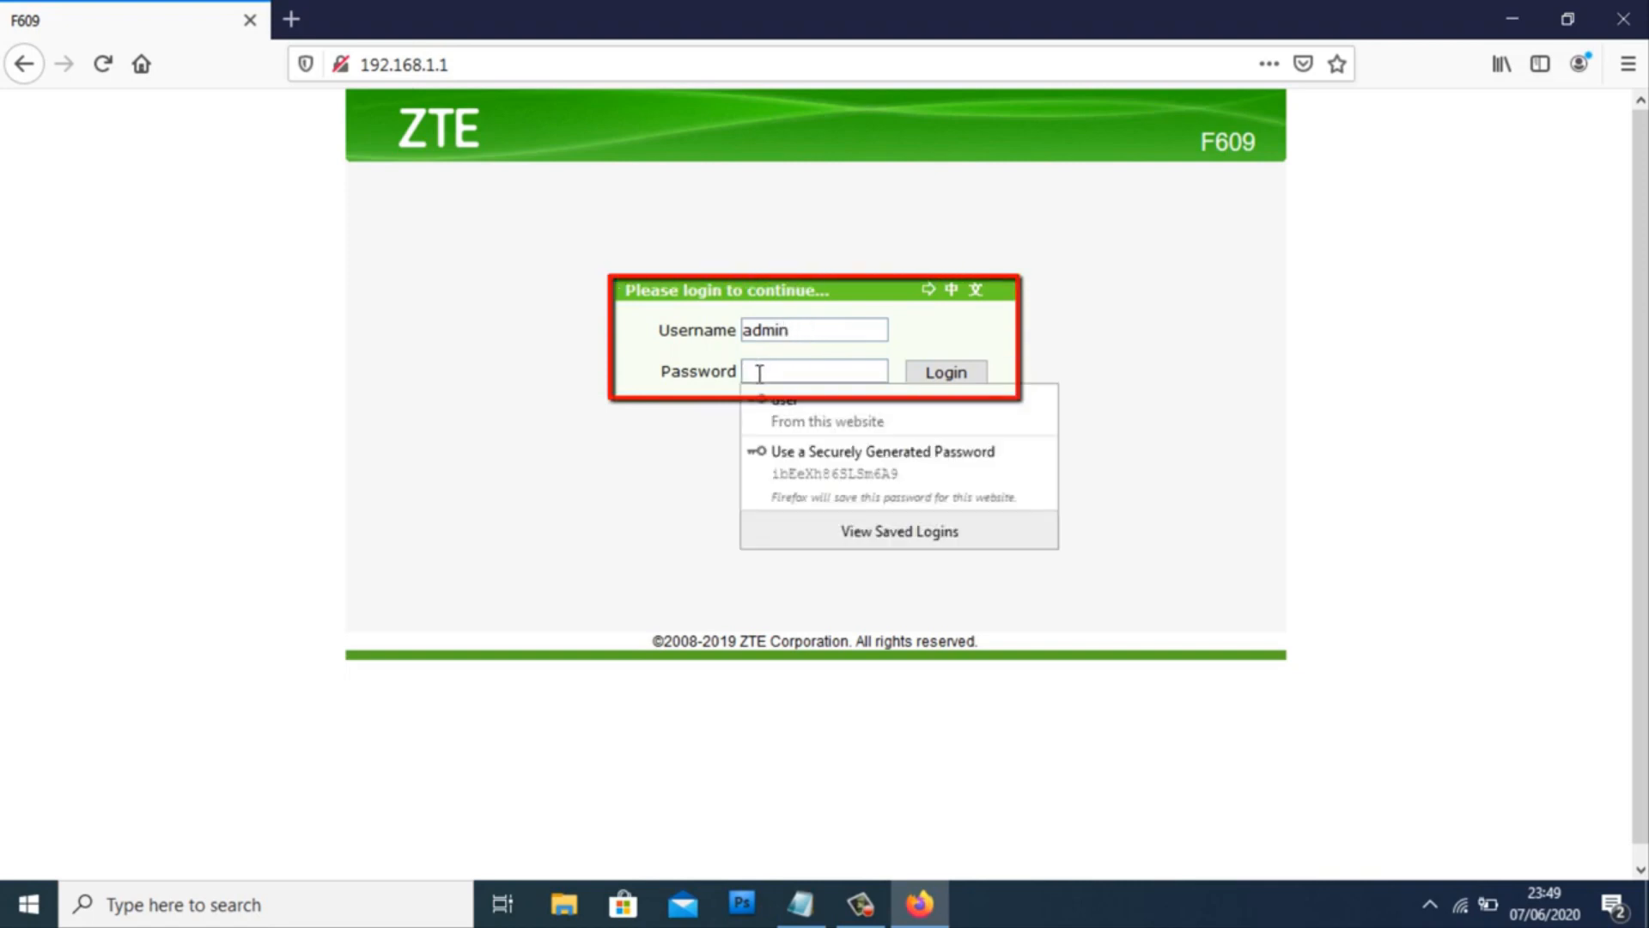
text(ad)
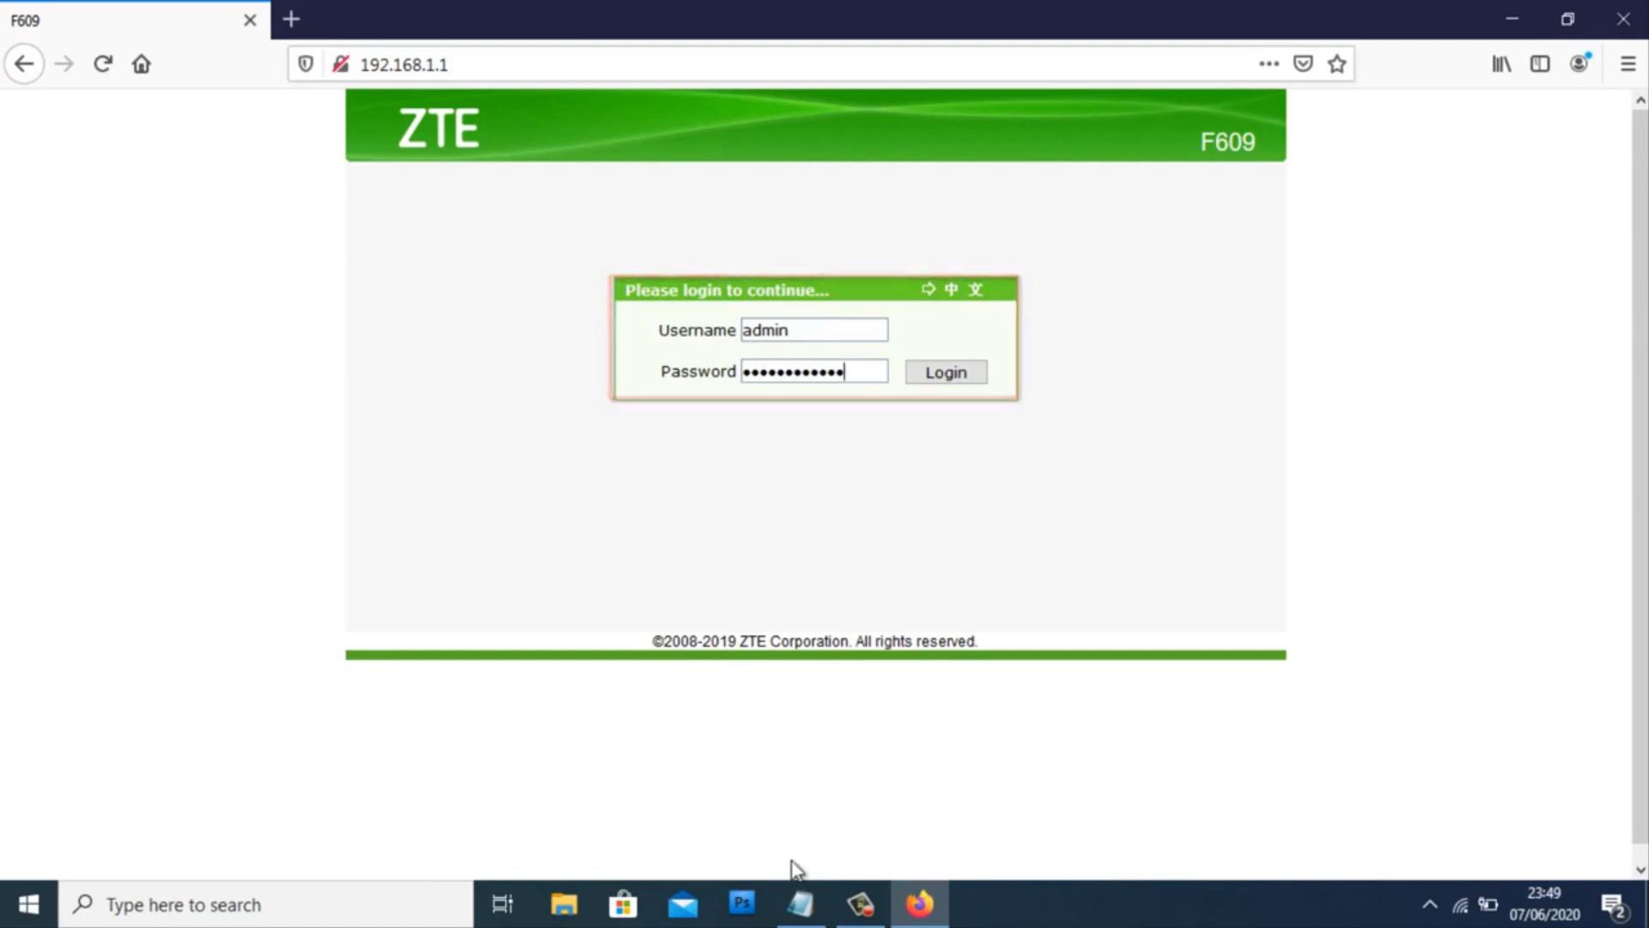
- Note the admin login details in Notepad, then log in and decline saving the password
click(802, 904)
text(Silahkan log)
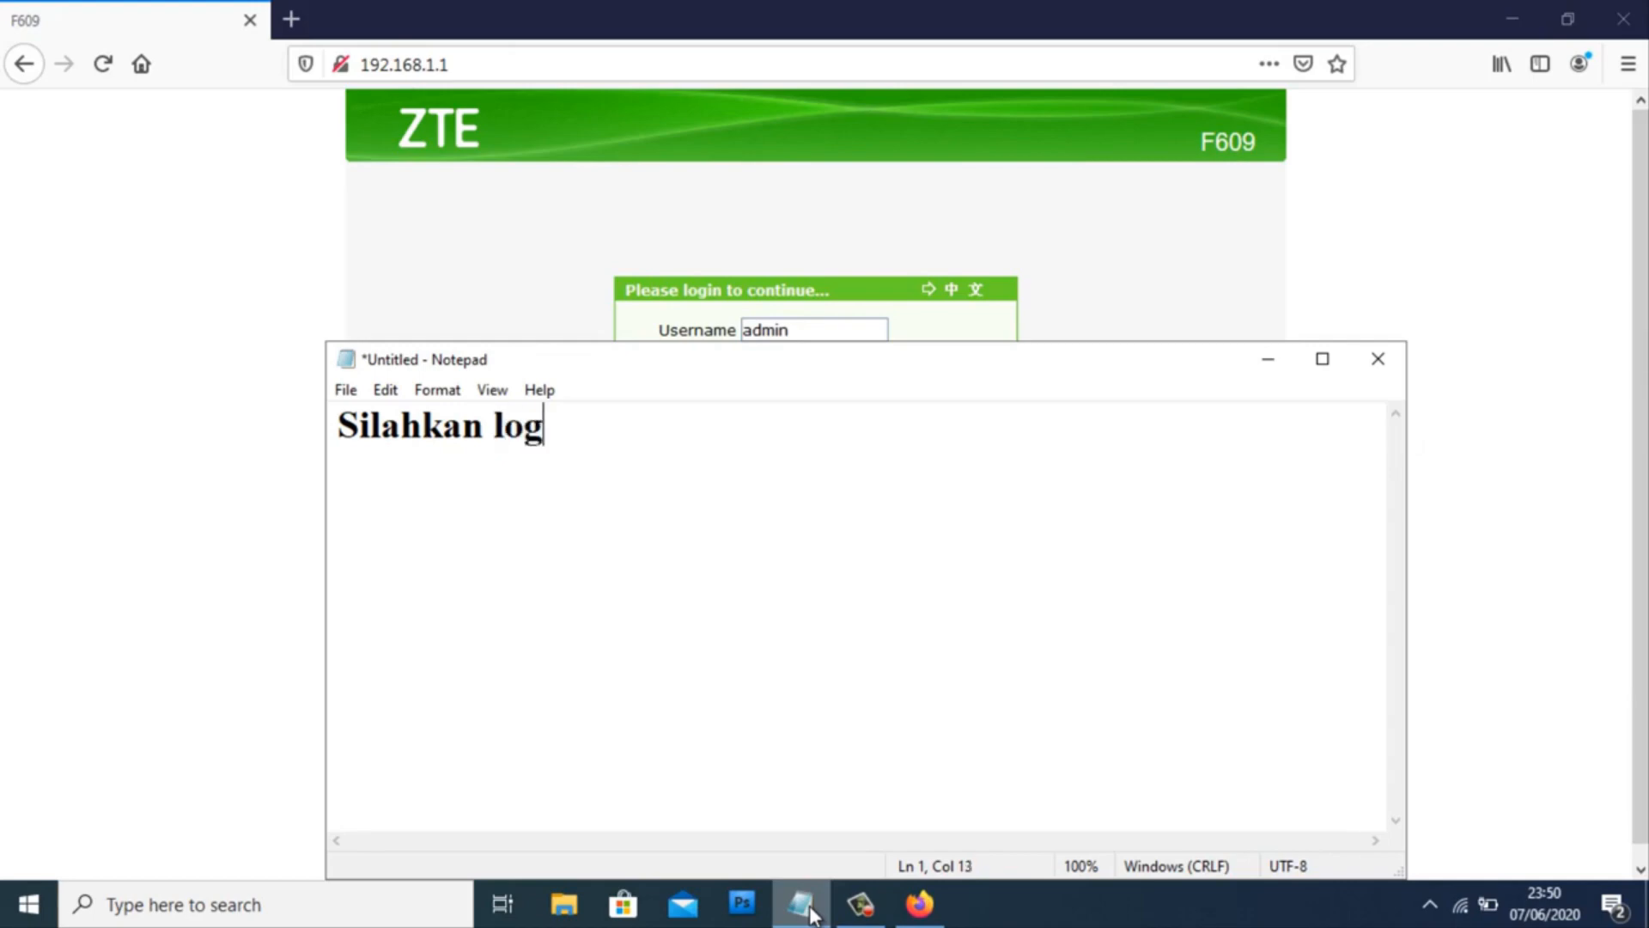
text(in dengan Username)
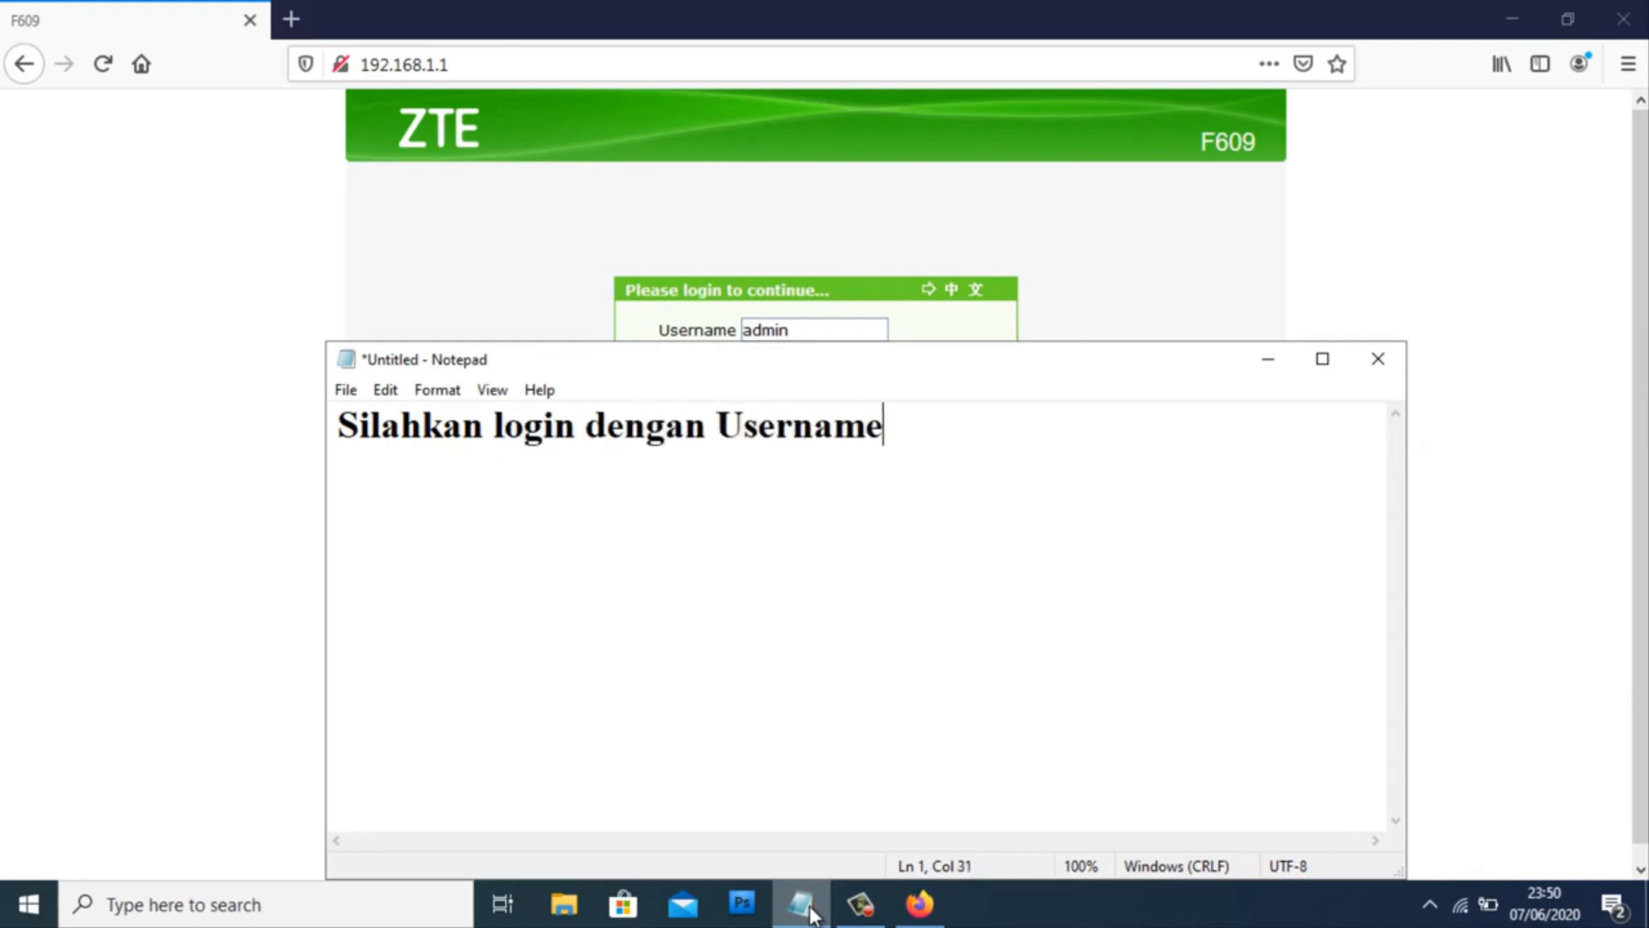
text( : admin )
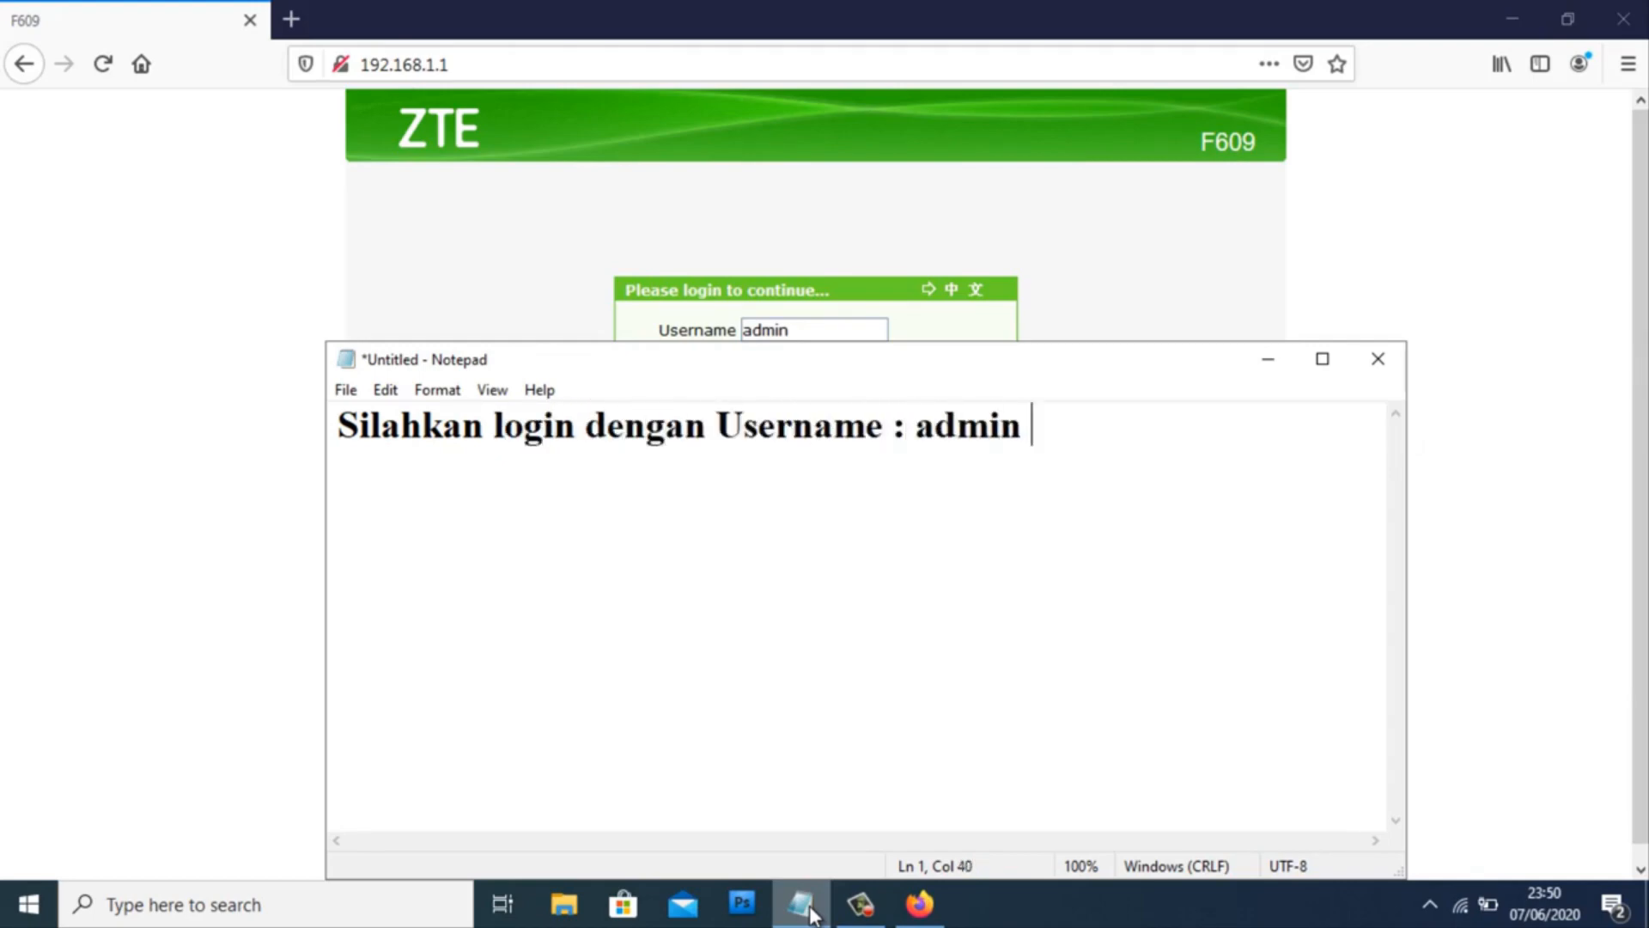
text(& Password)
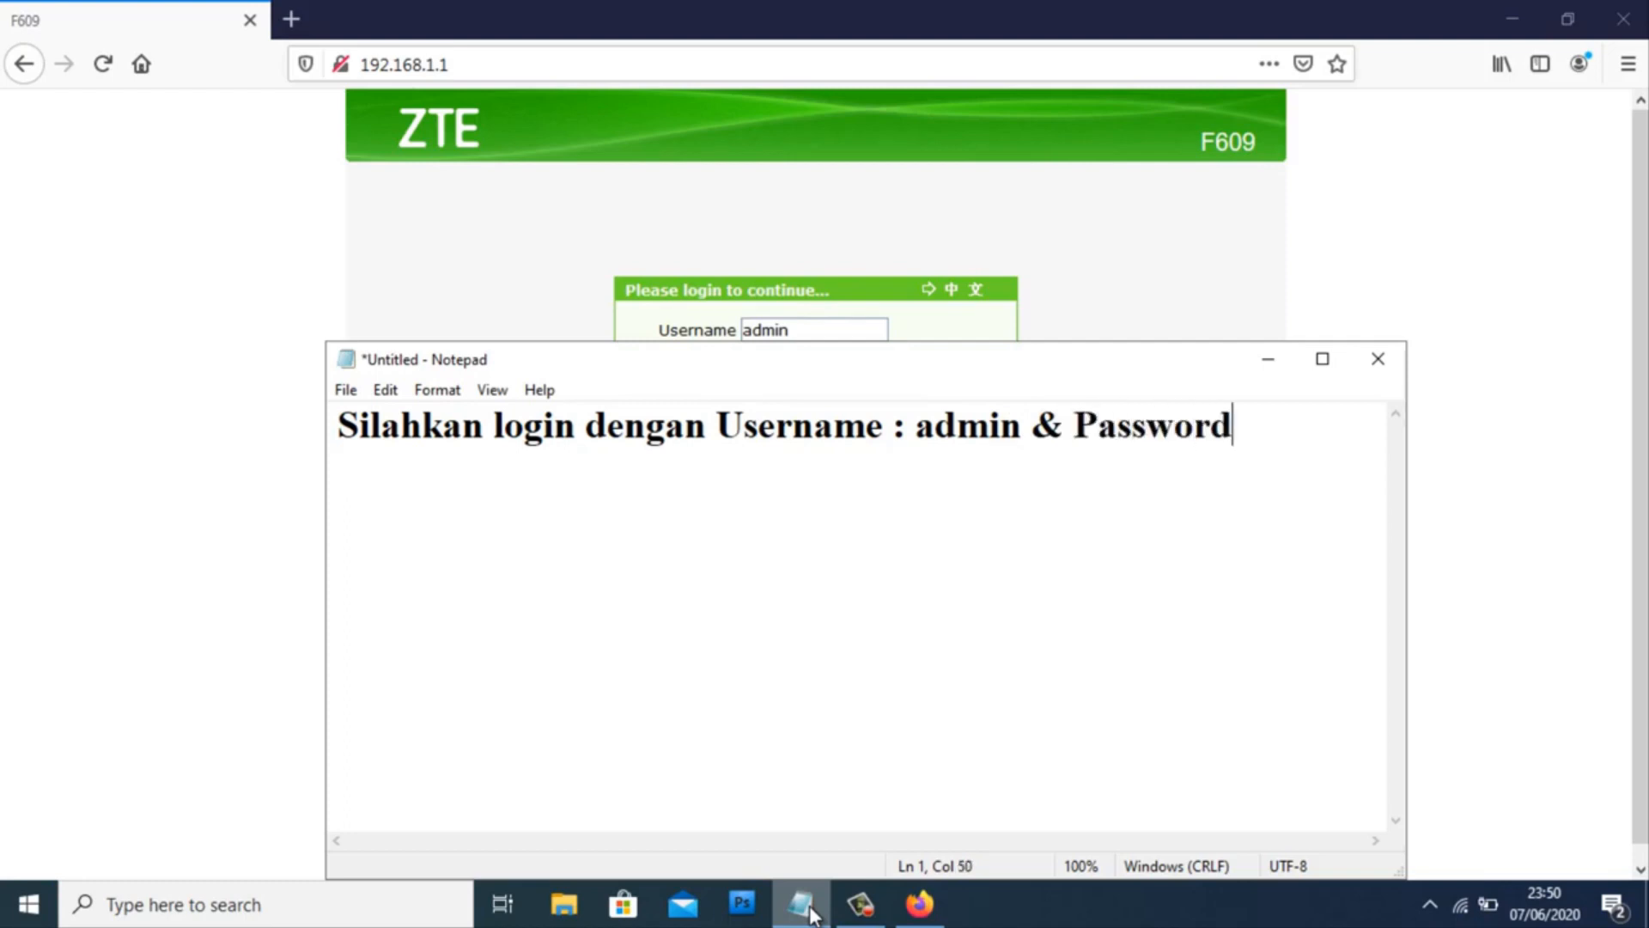
text( : Telkomdso123)
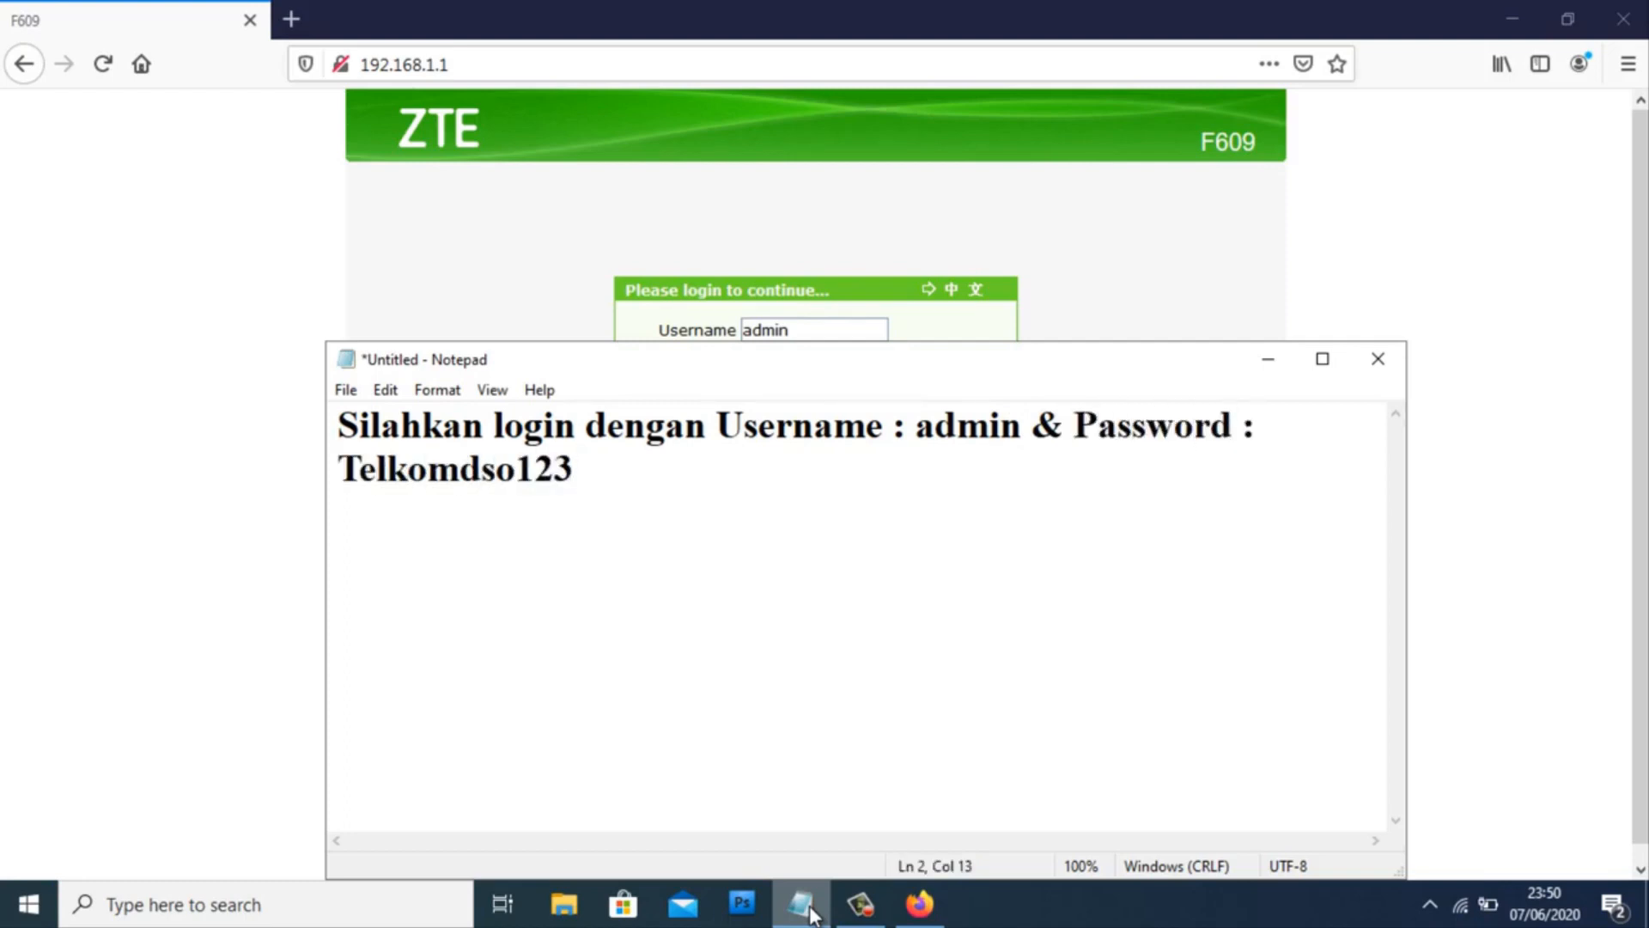
key(ctrl+a)
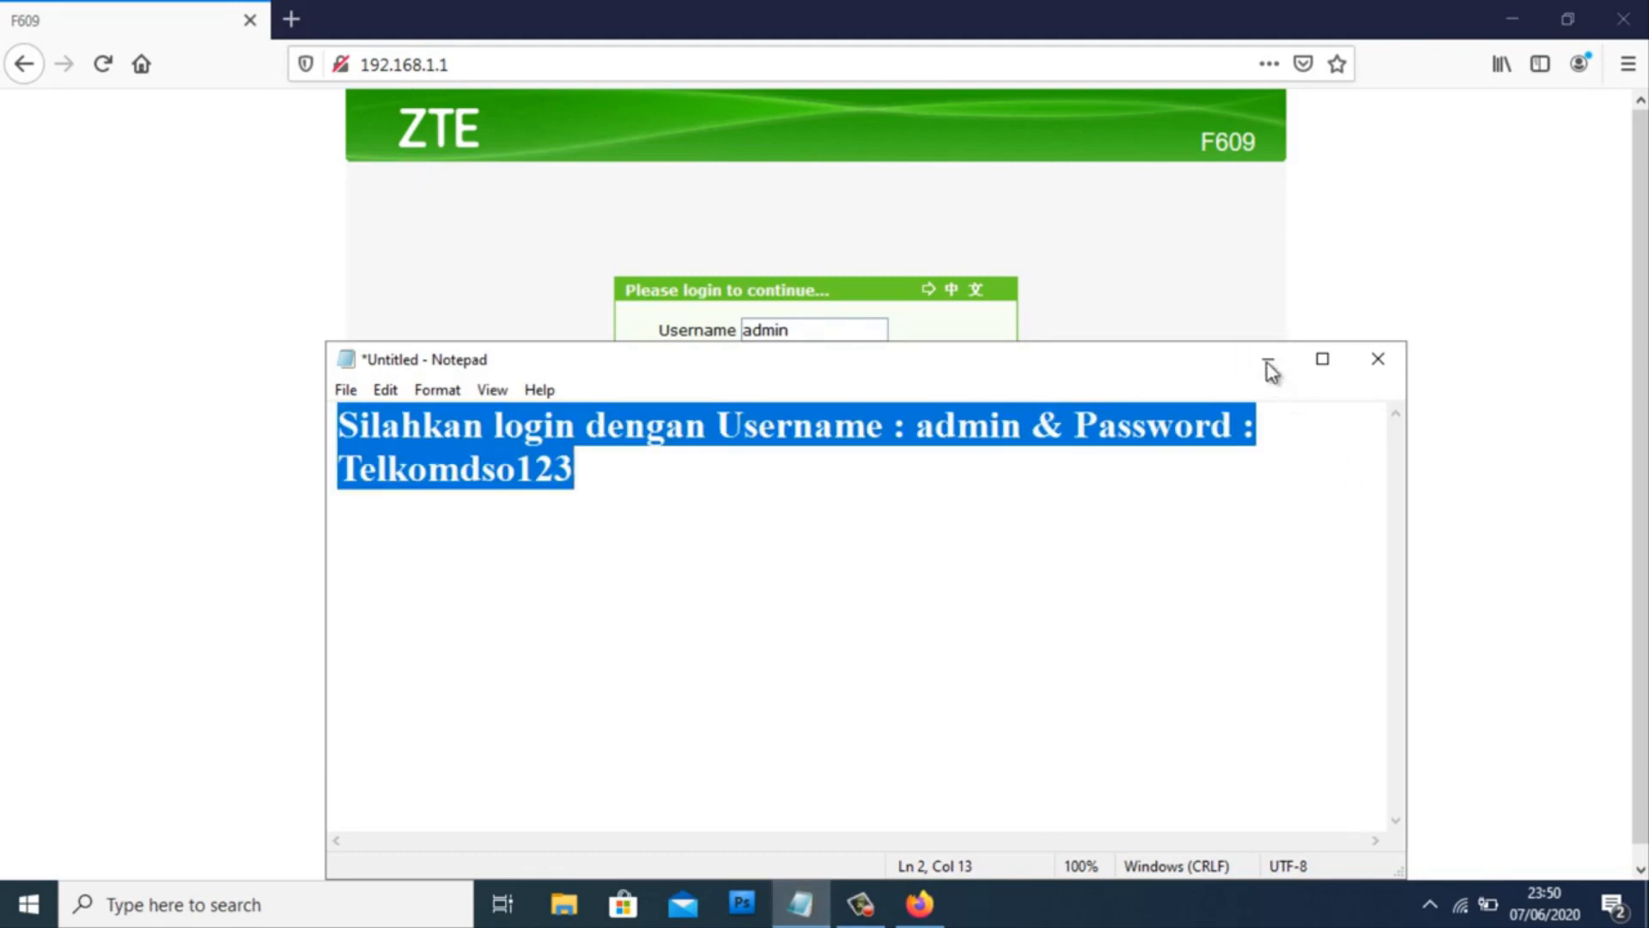
click(1269, 365)
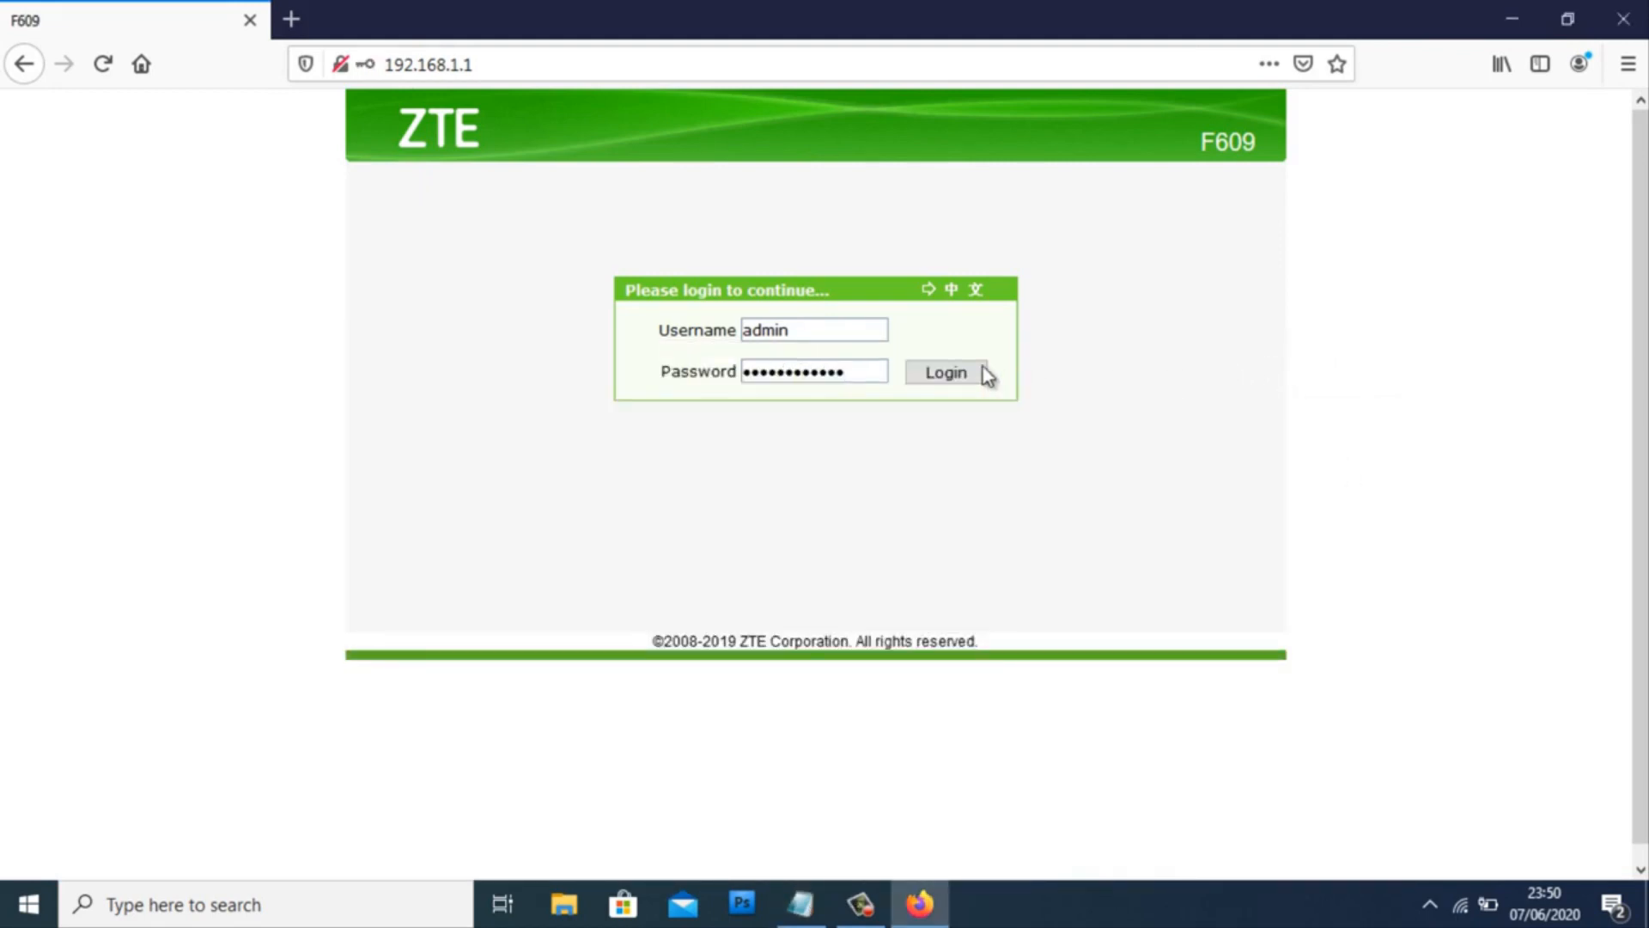
click(953, 374)
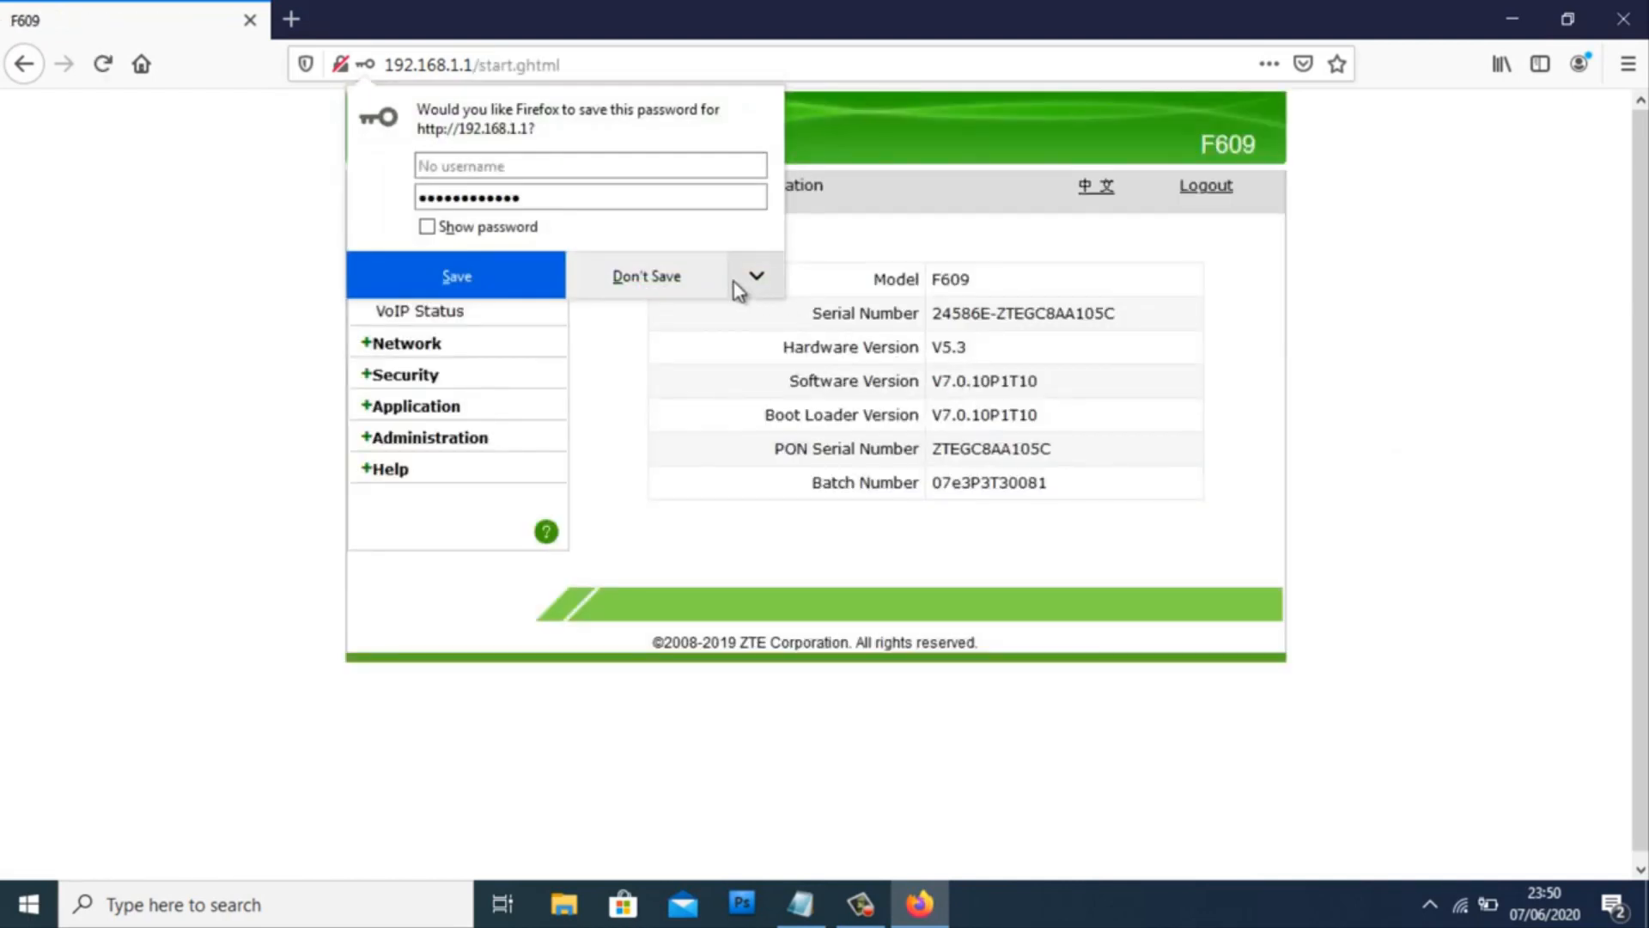
click(646, 289)
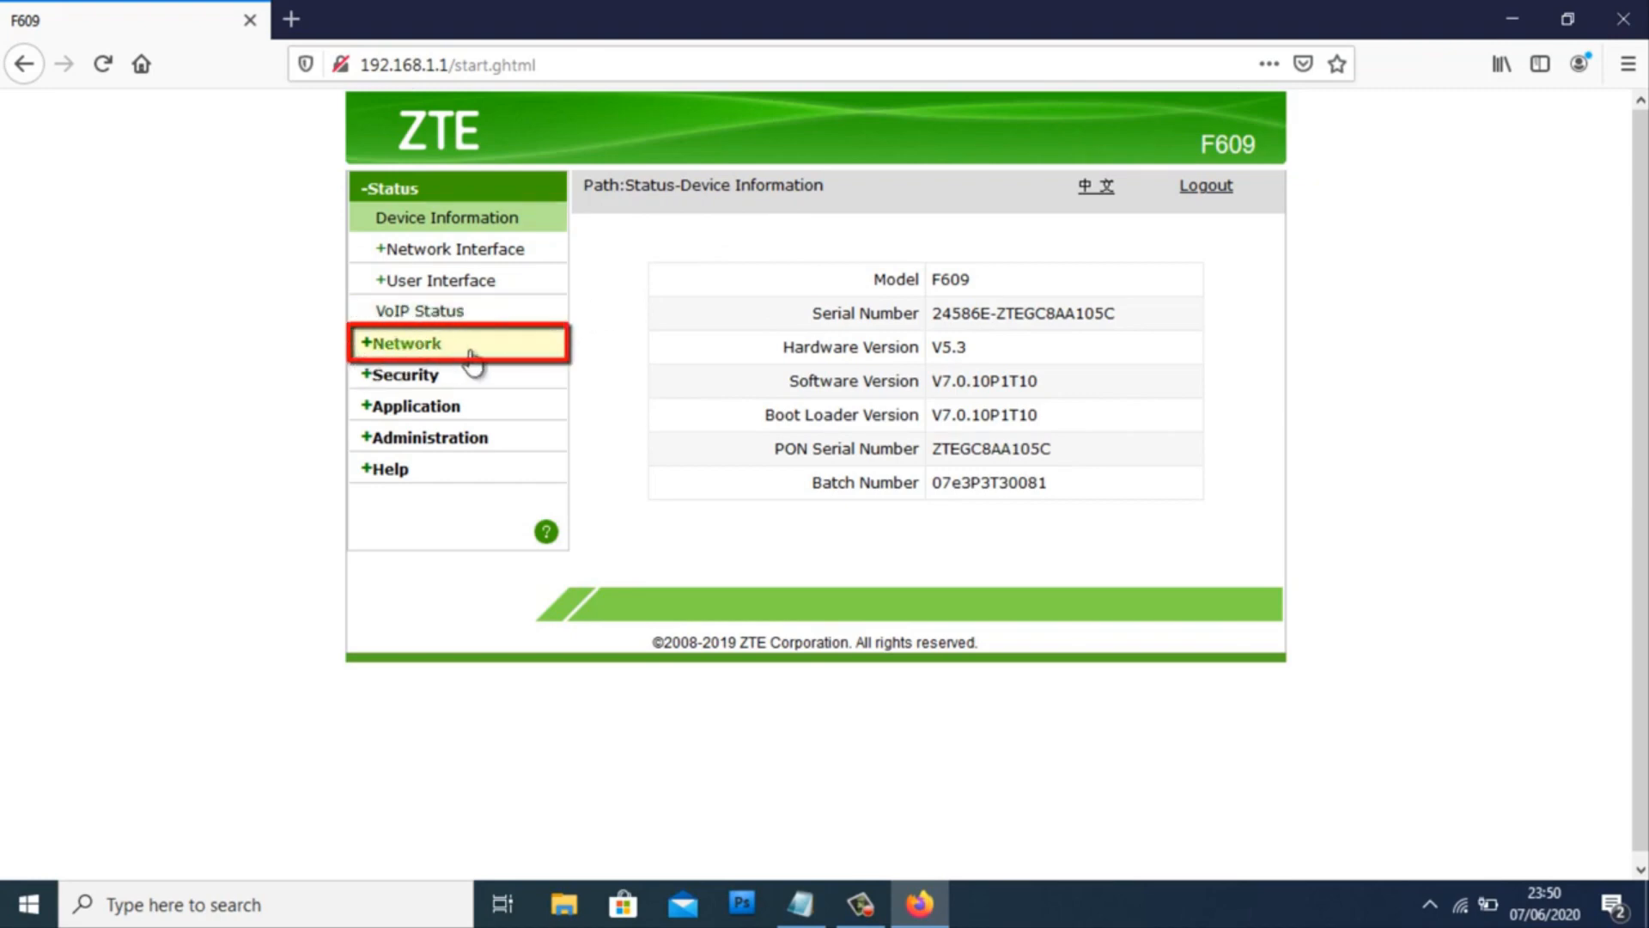
- Go to Network > WLAN > SSID Settings and choose SSID4 from the SSID list
click(434, 343)
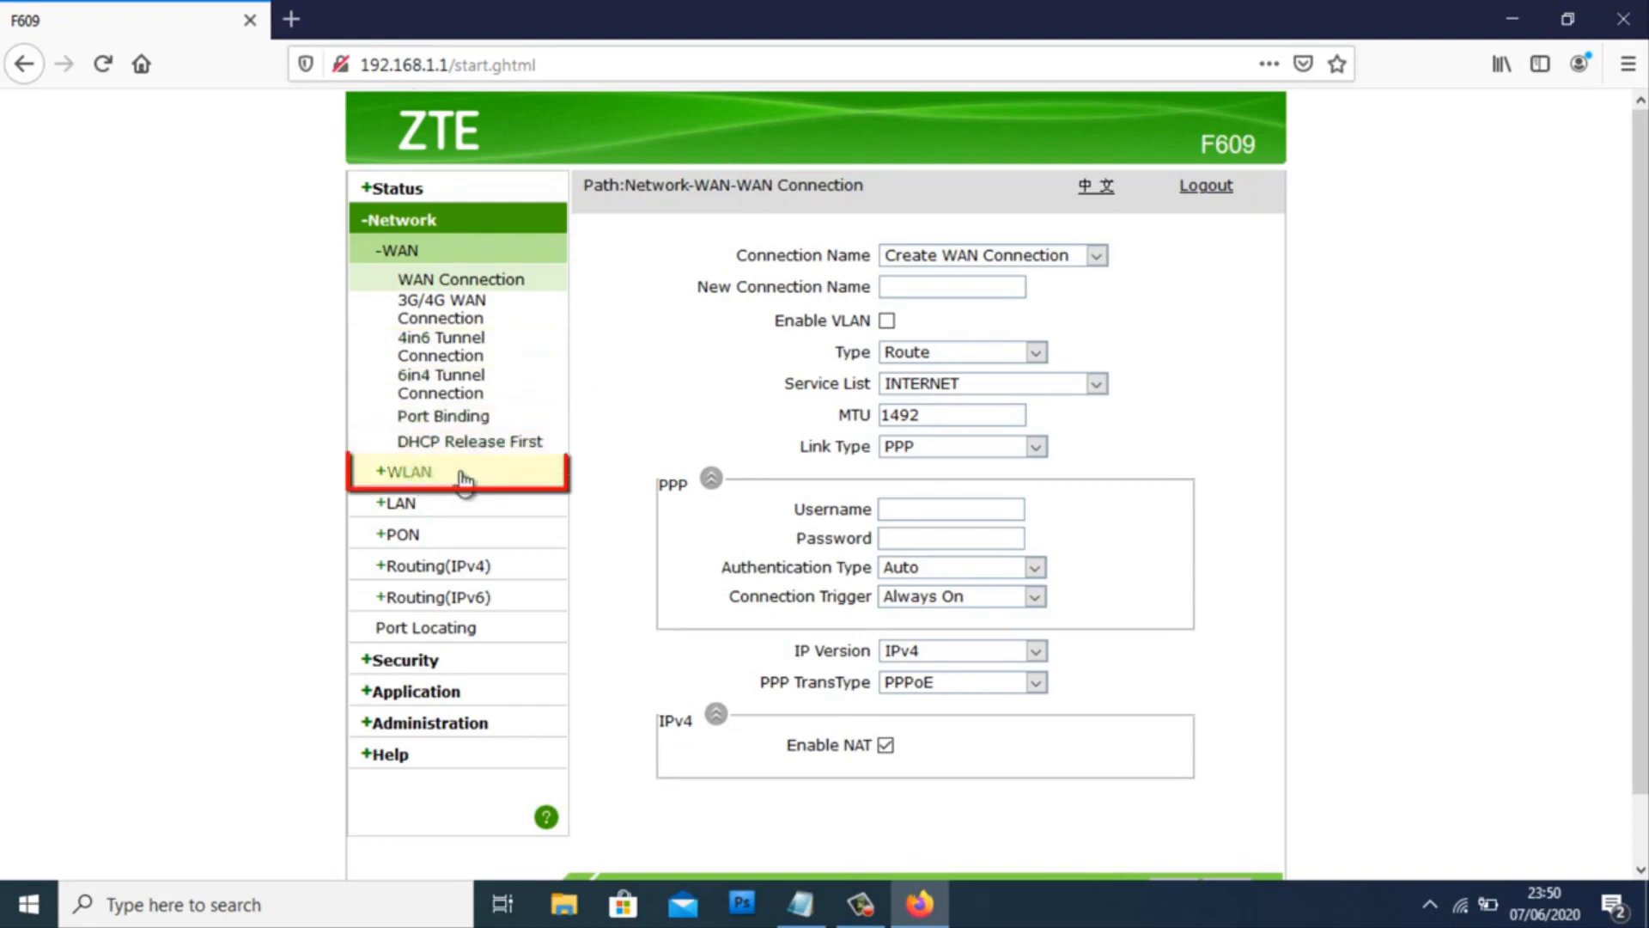
click(412, 472)
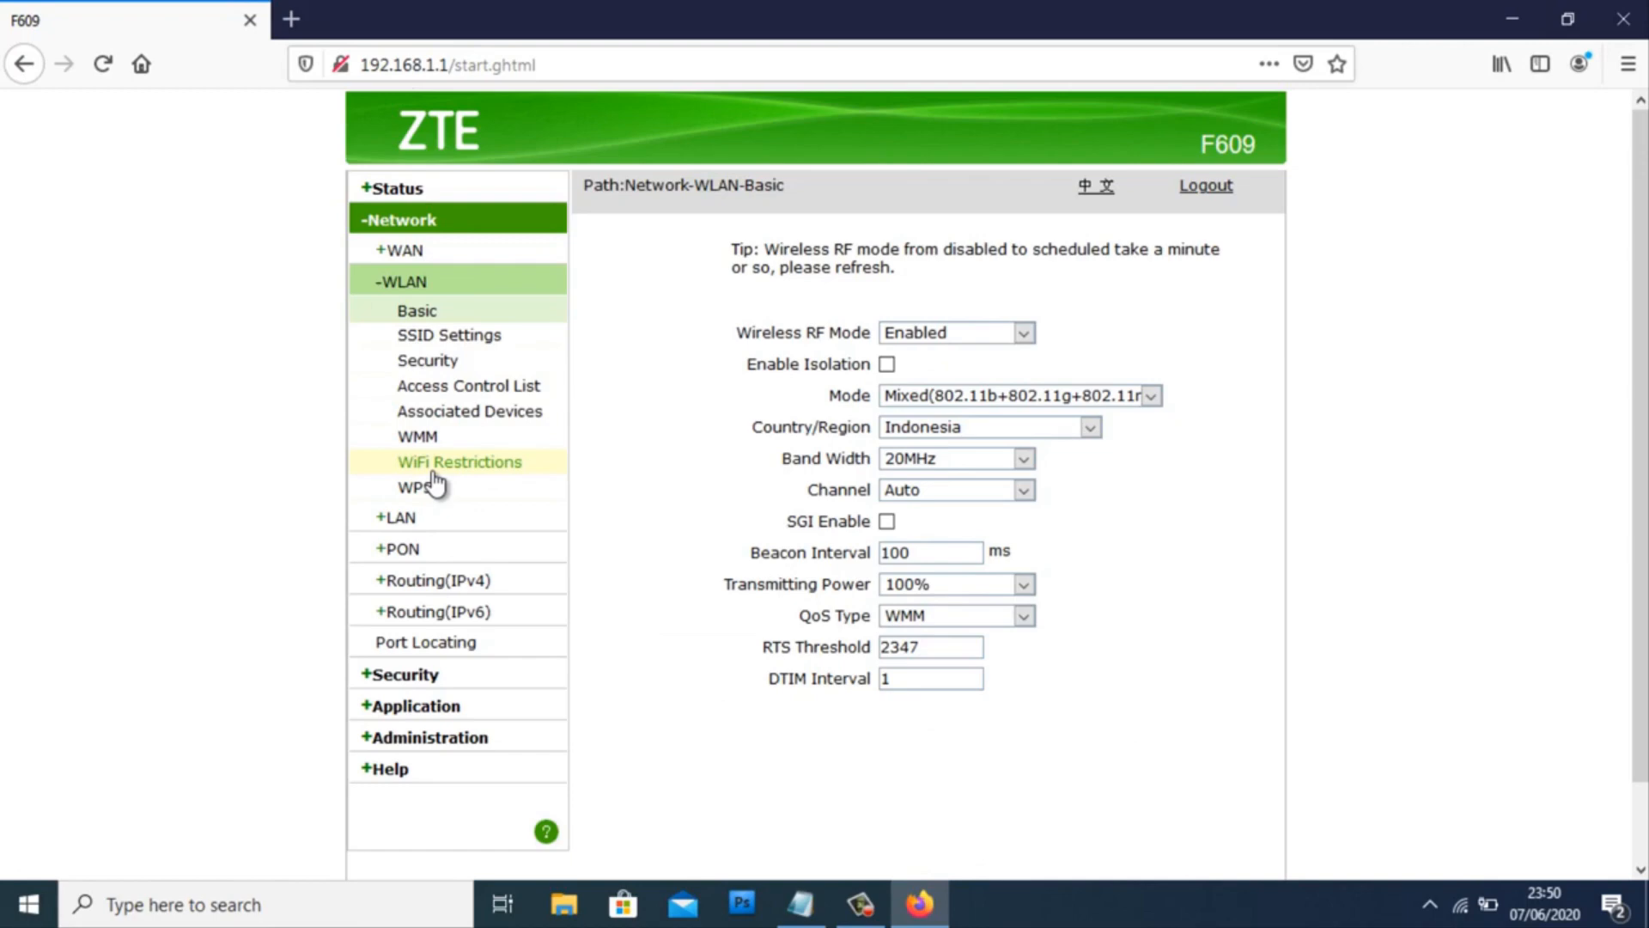
click(451, 336)
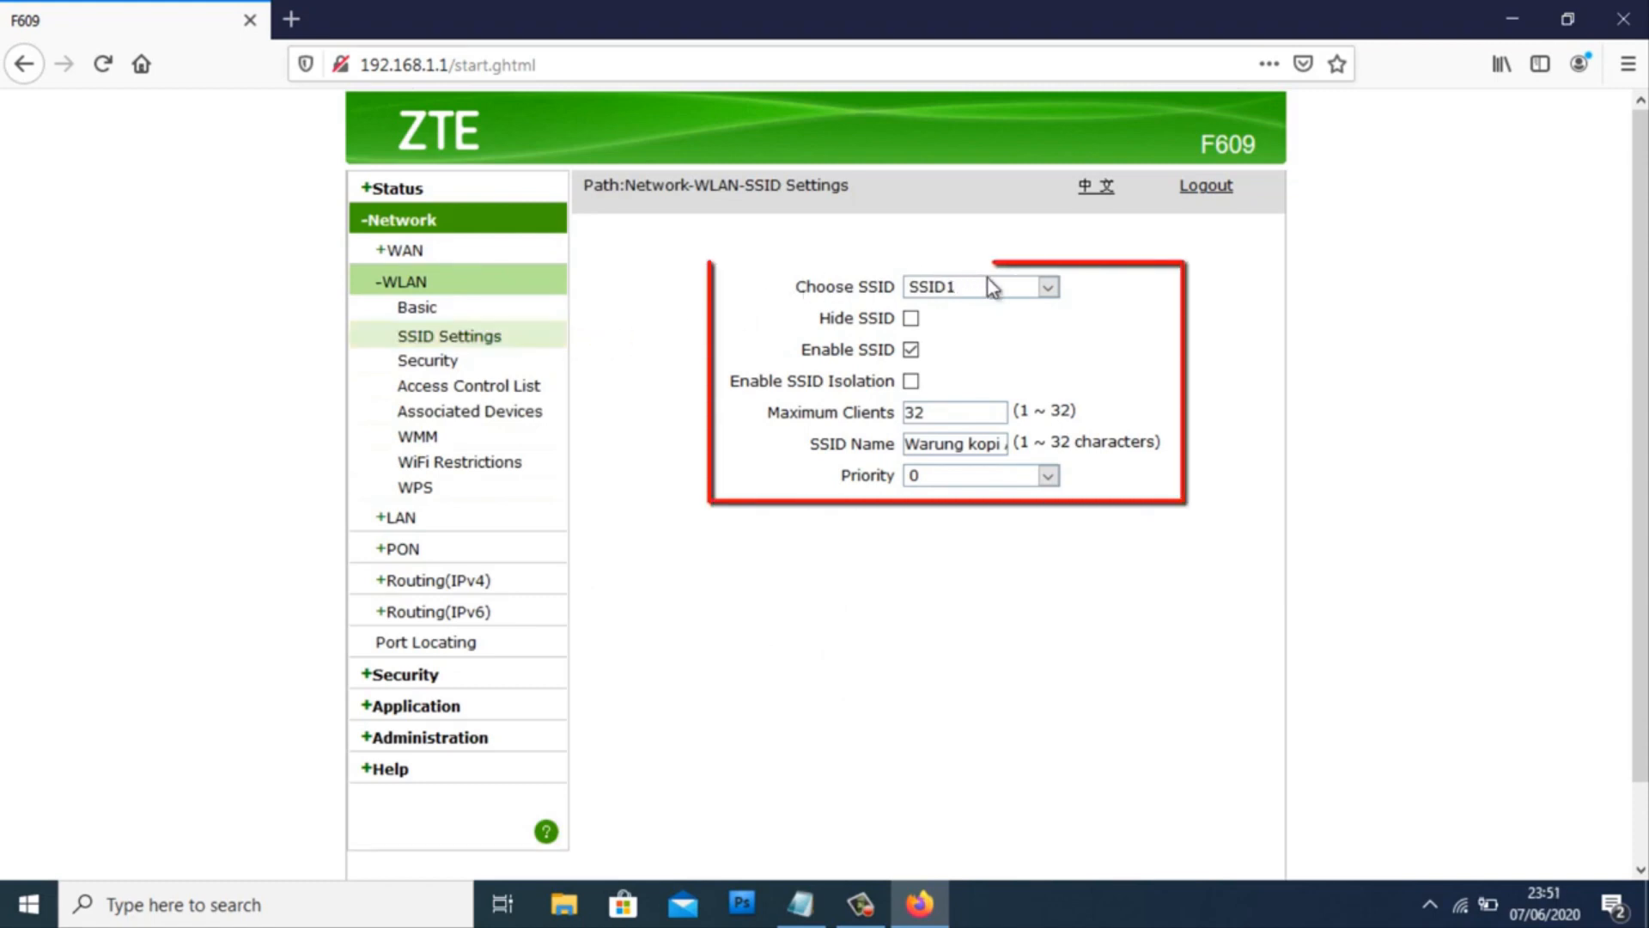
click(1048, 288)
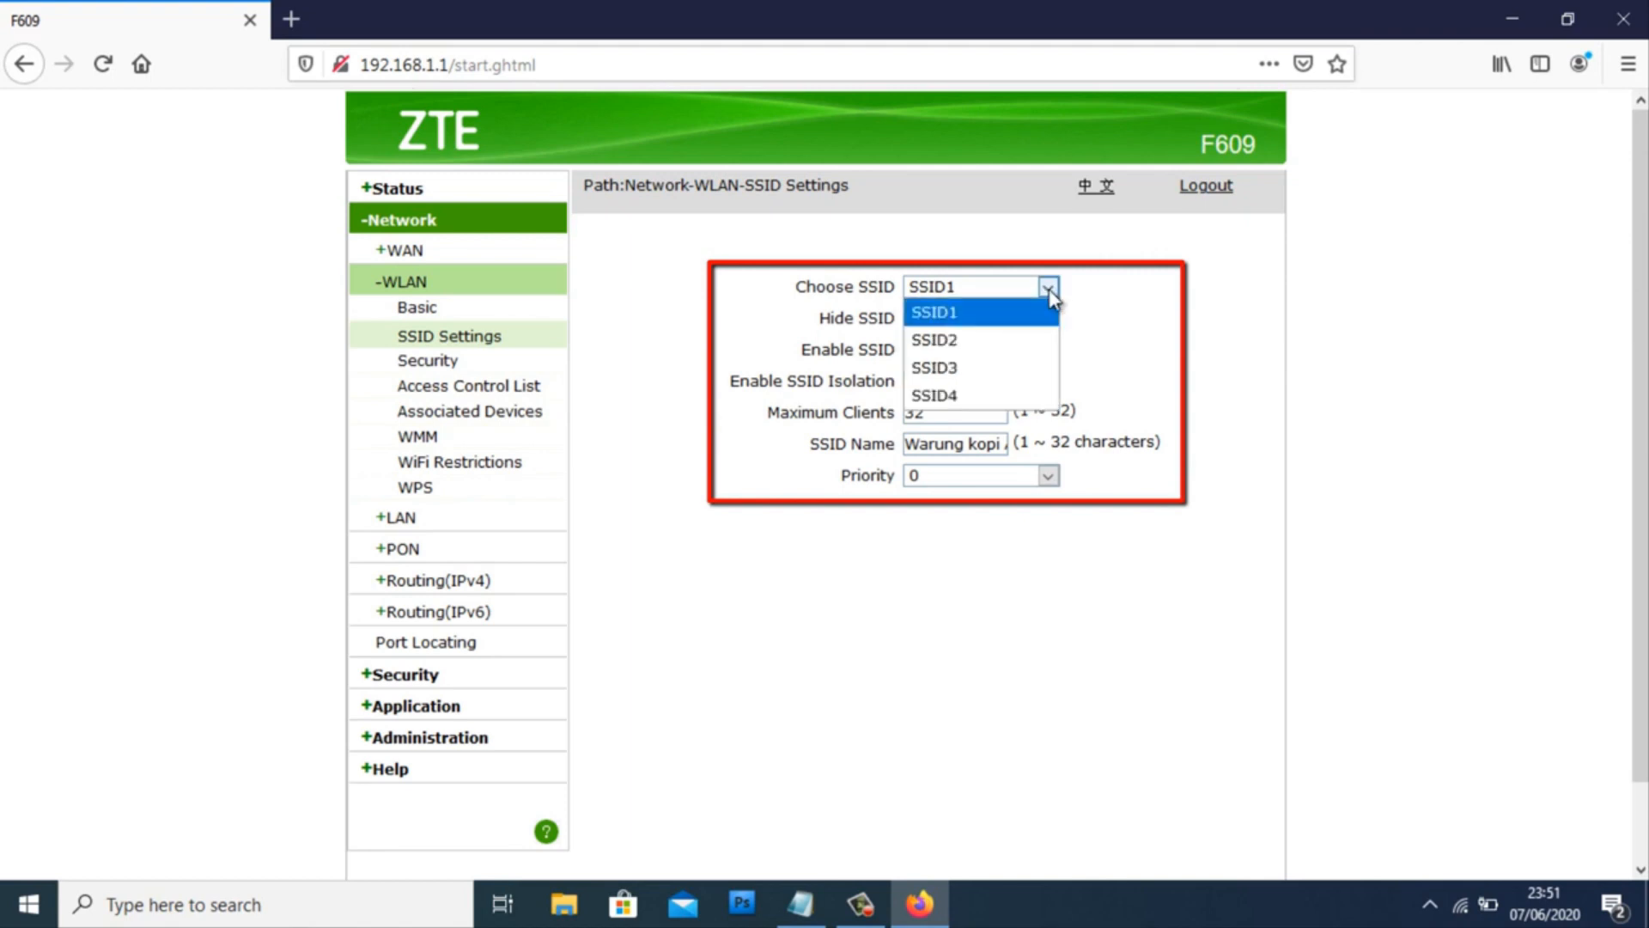
click(941, 396)
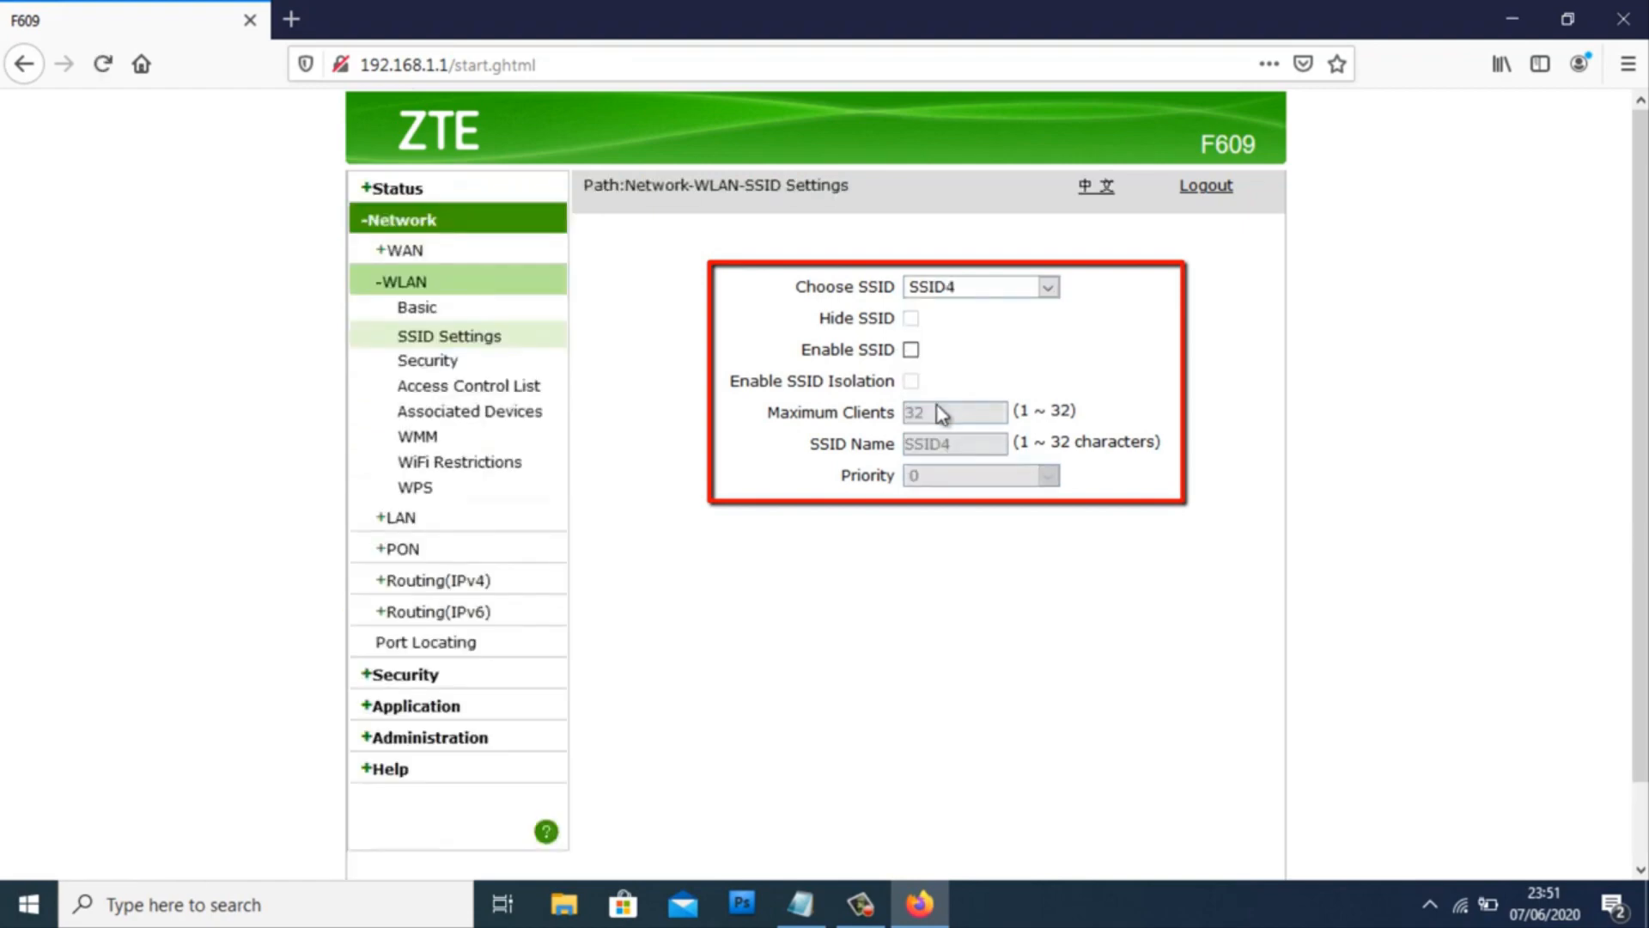
- Note 'Disini saya akan coba untuk tambahkan SSID4' in Notepad, then tick Enable SSID
click(798, 904)
text(Disini saya akan coba )
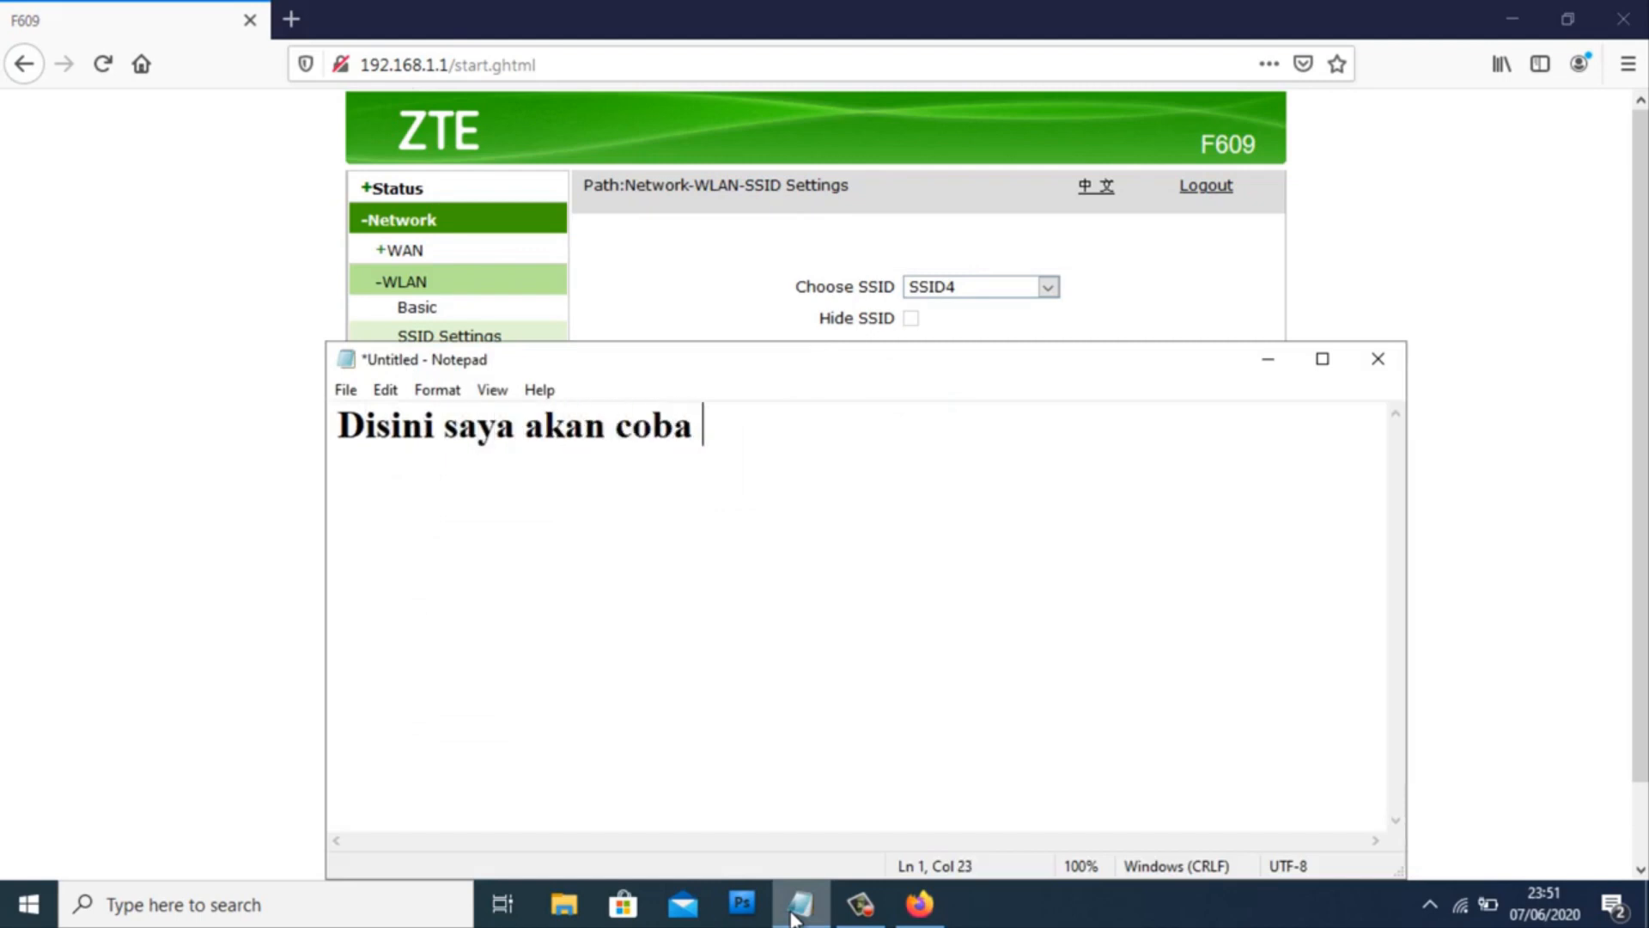
text(untuk tambahkan SSID4)
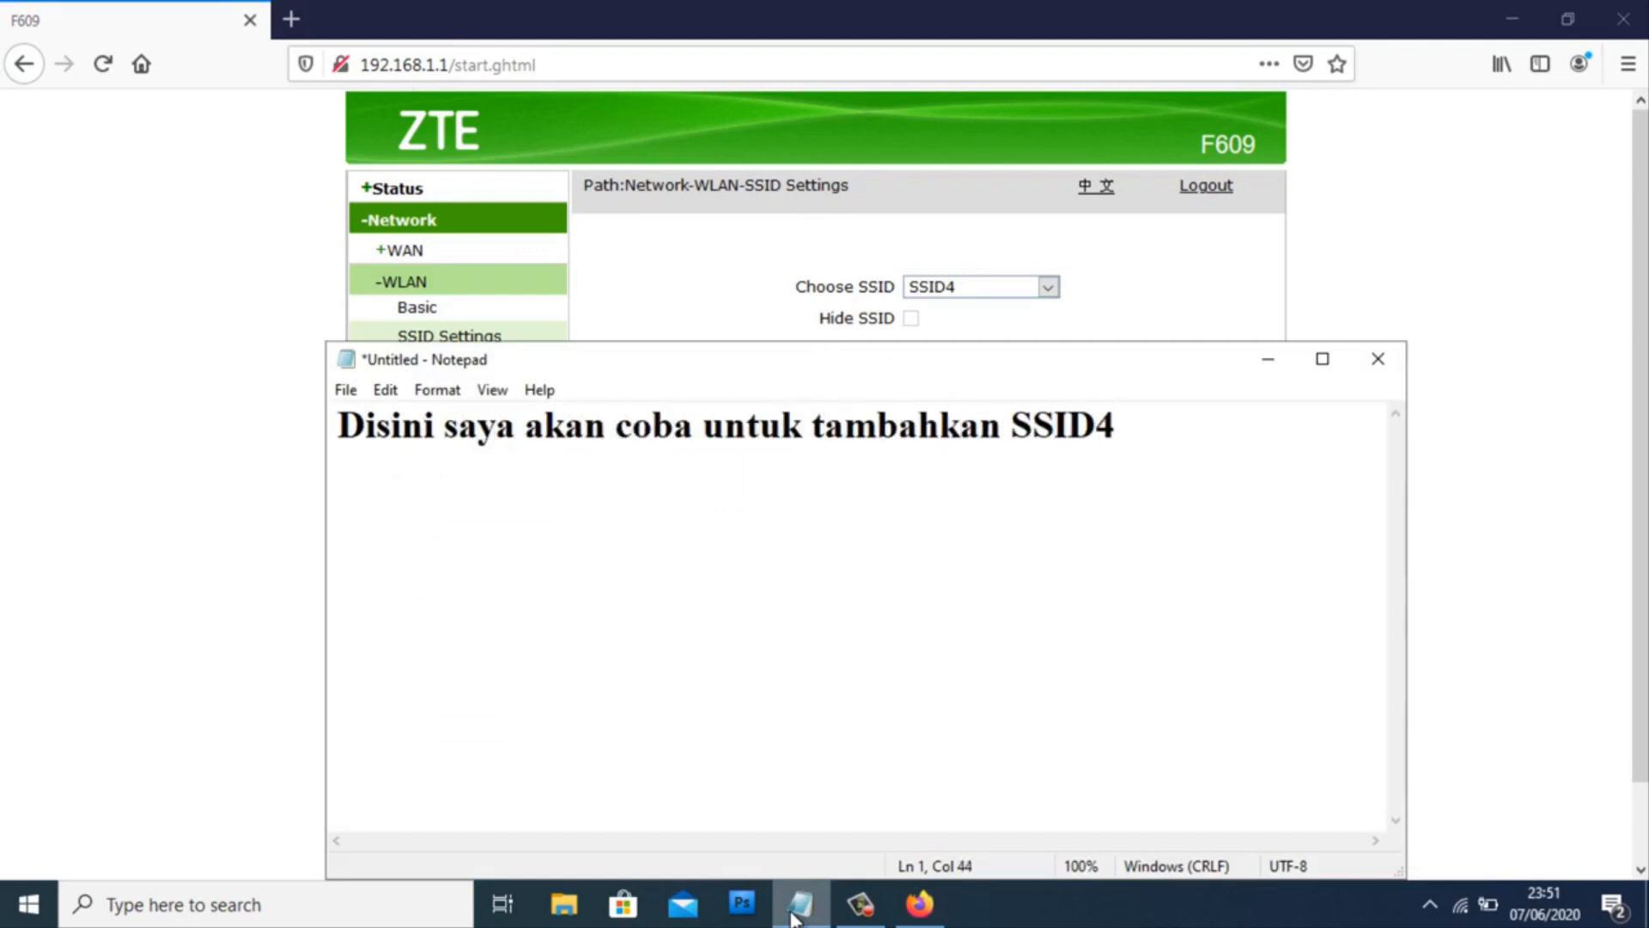
key(ctrl+a)
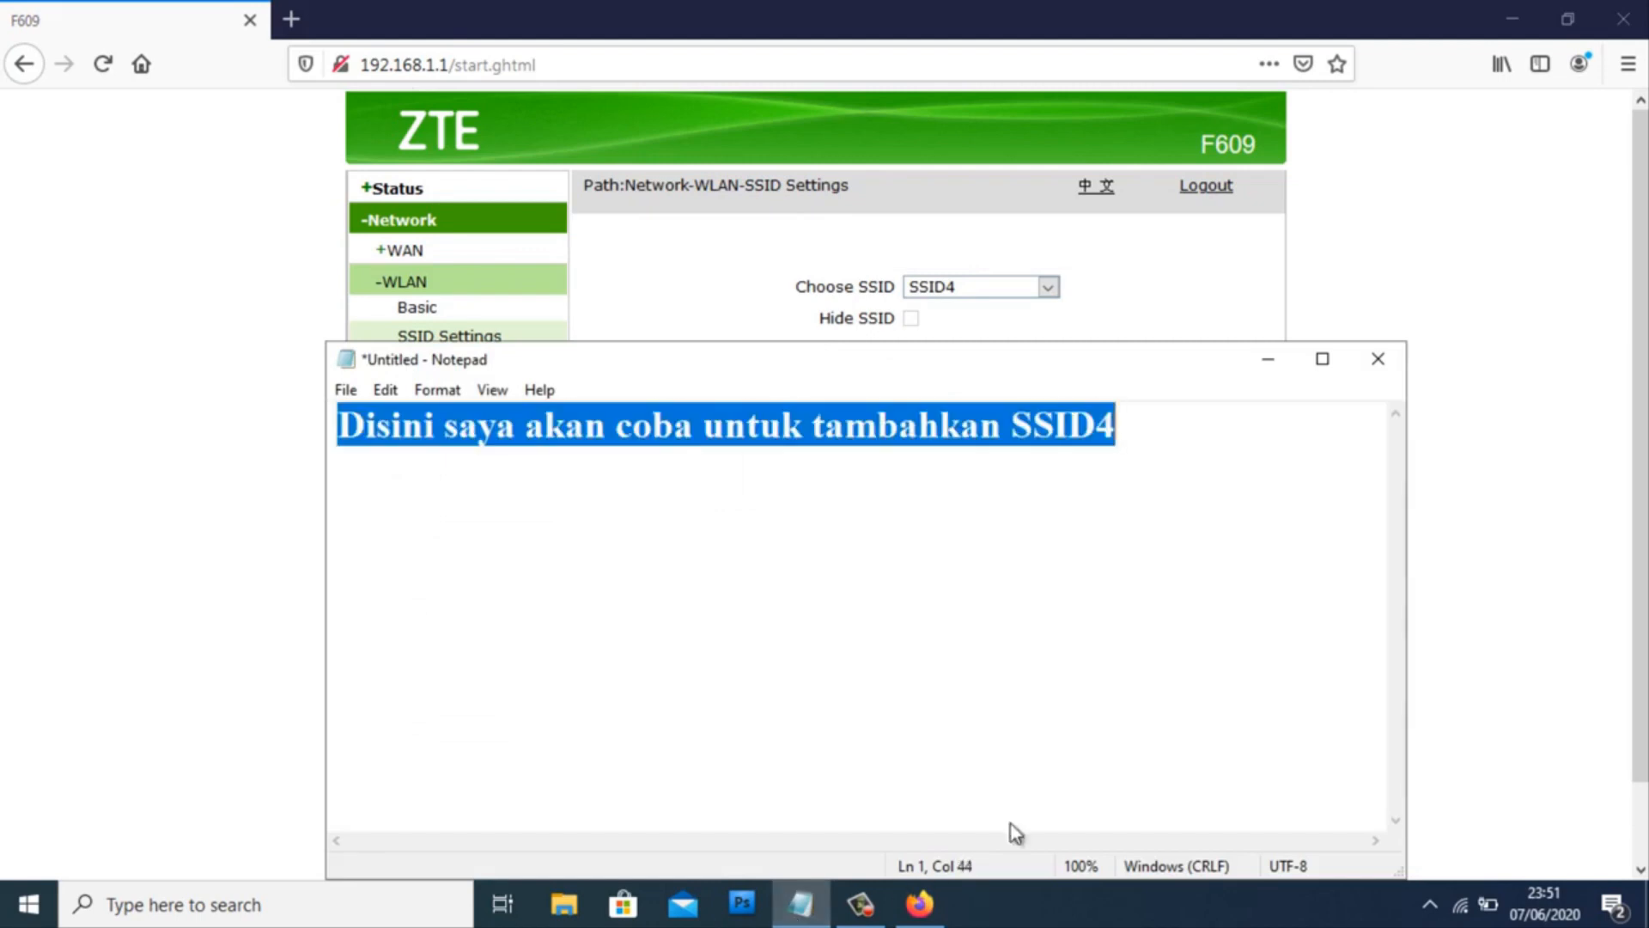
click(1267, 359)
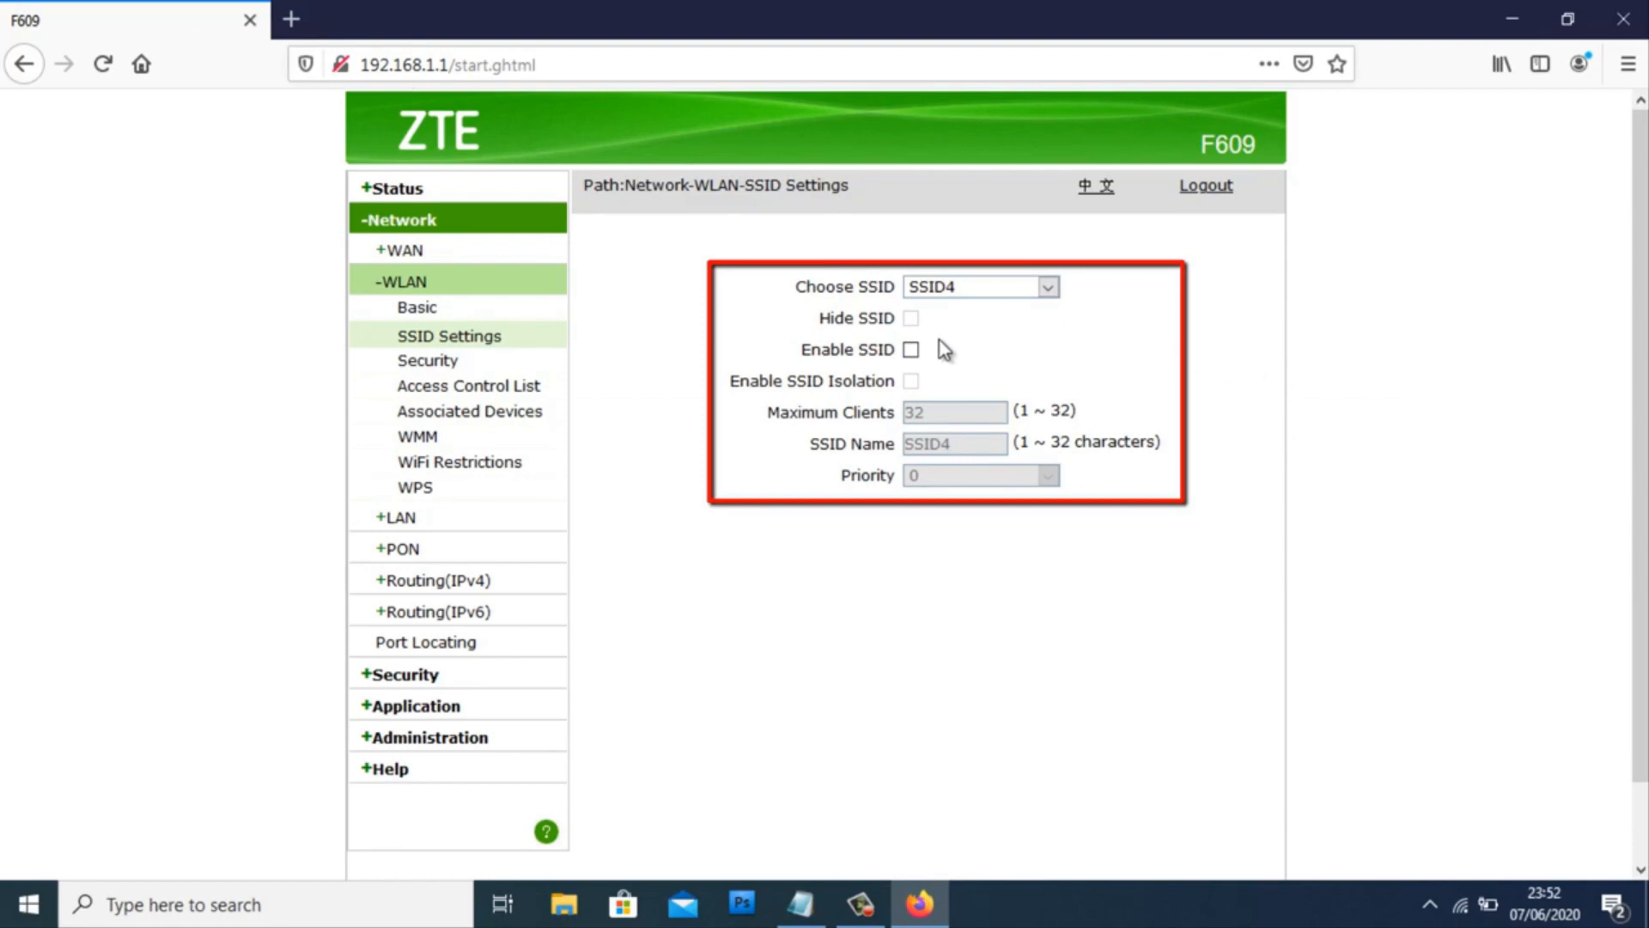
click(910, 349)
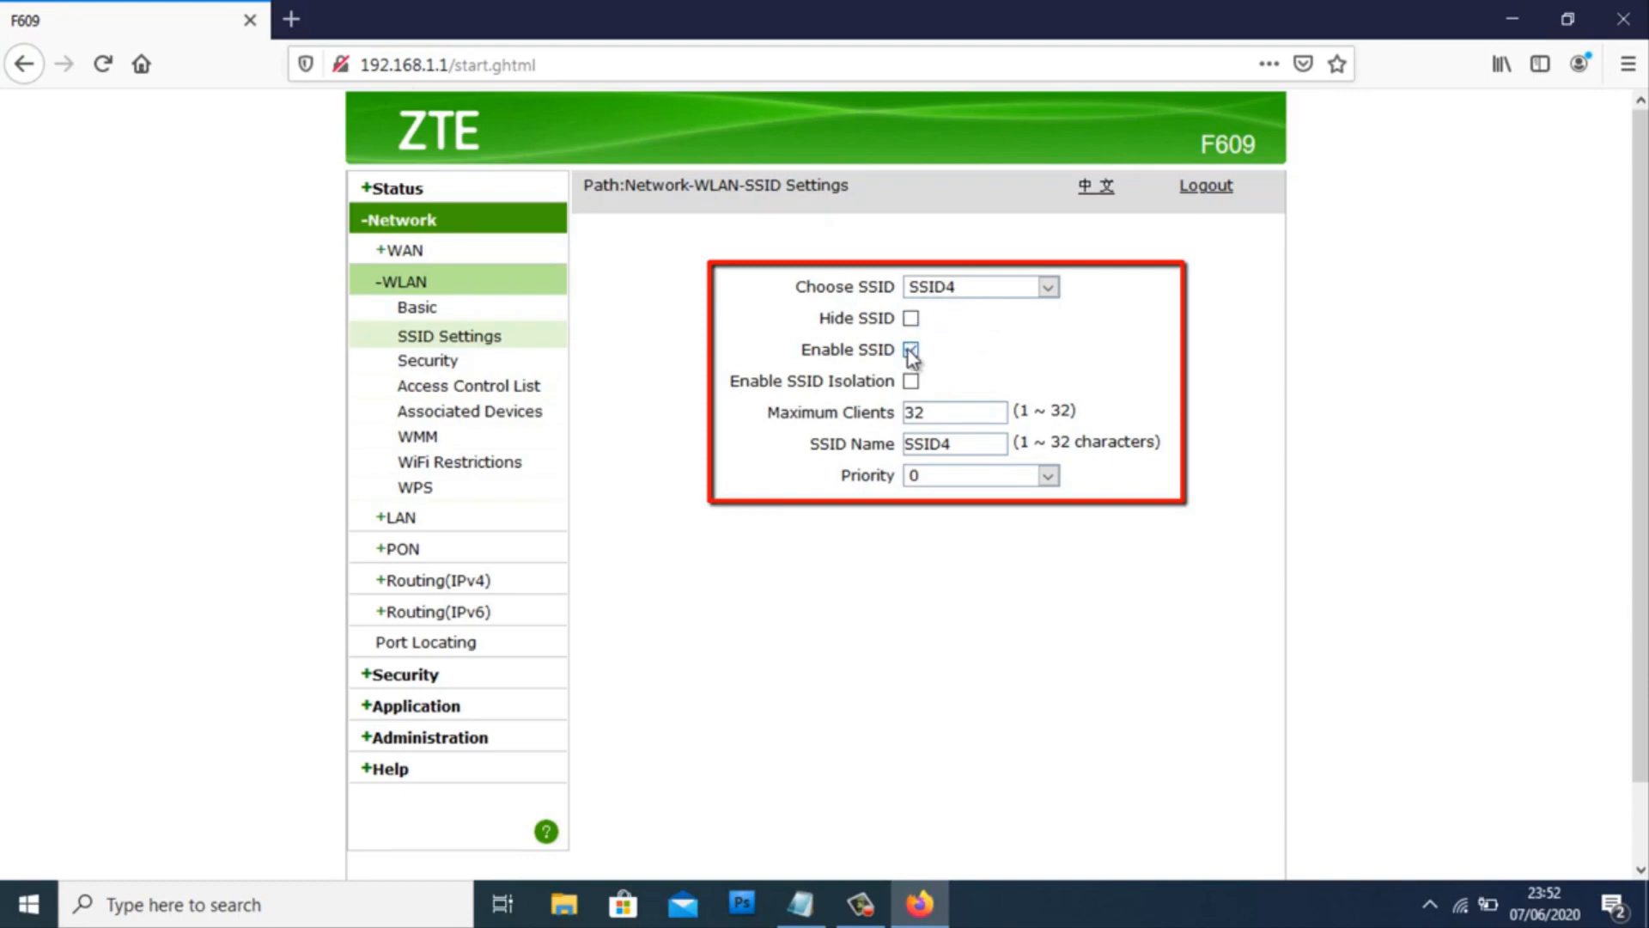
- Note 'Setelah itu klik Submit' in Notepad and submit the enabled SSID4 settings
drag(1640, 435, 1640, 514)
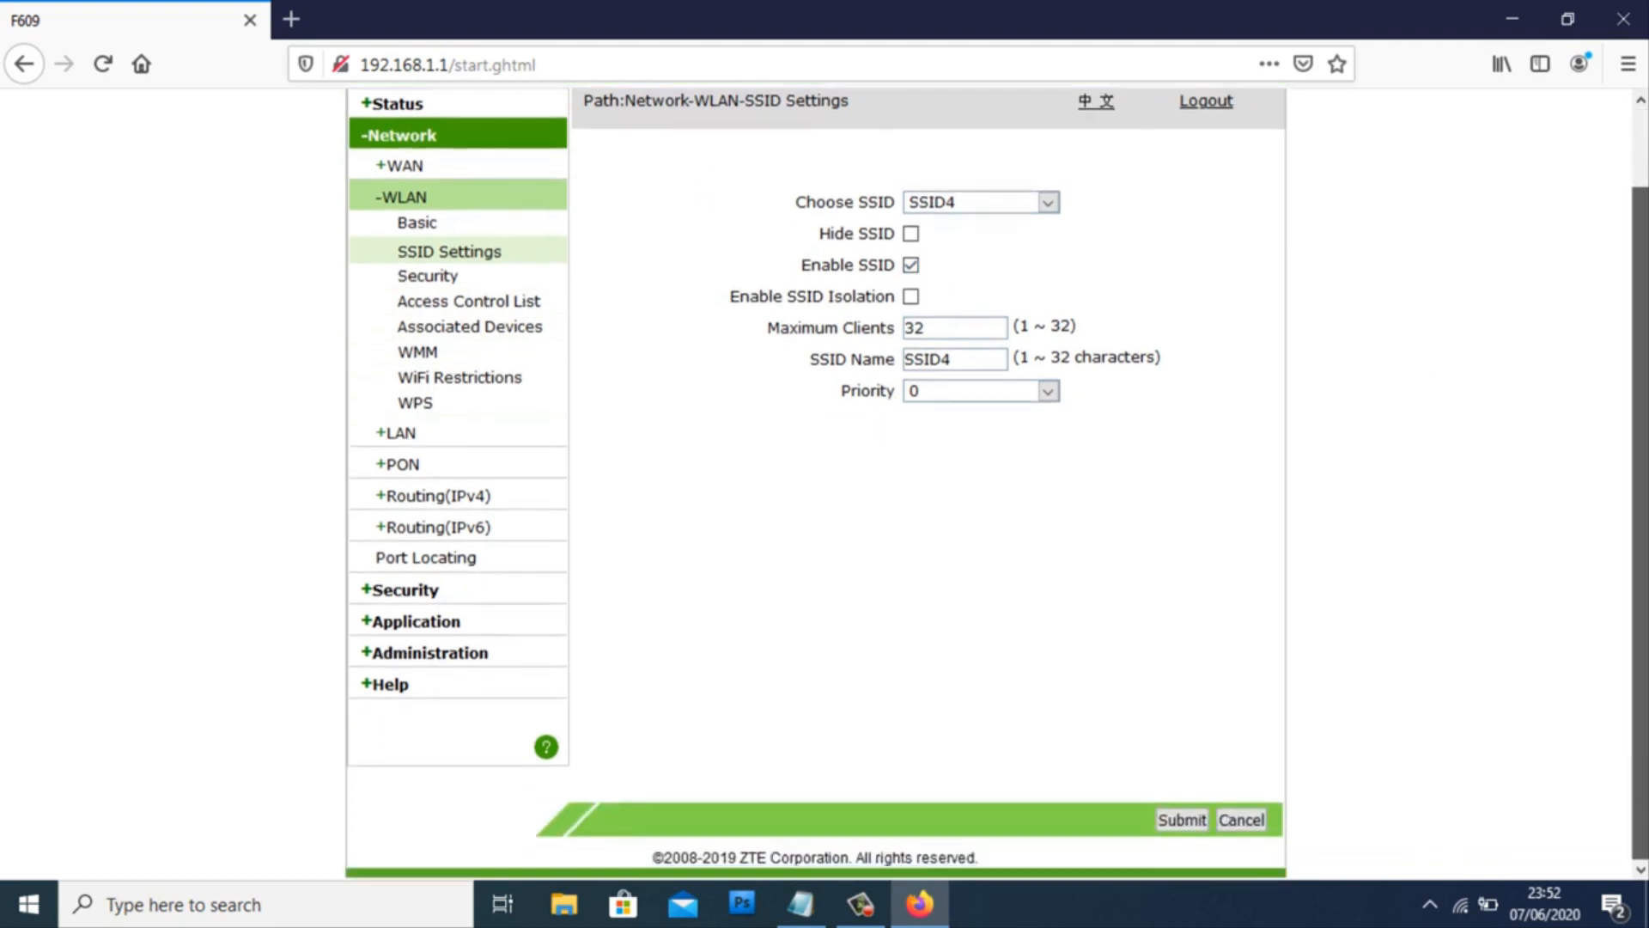
click(800, 909)
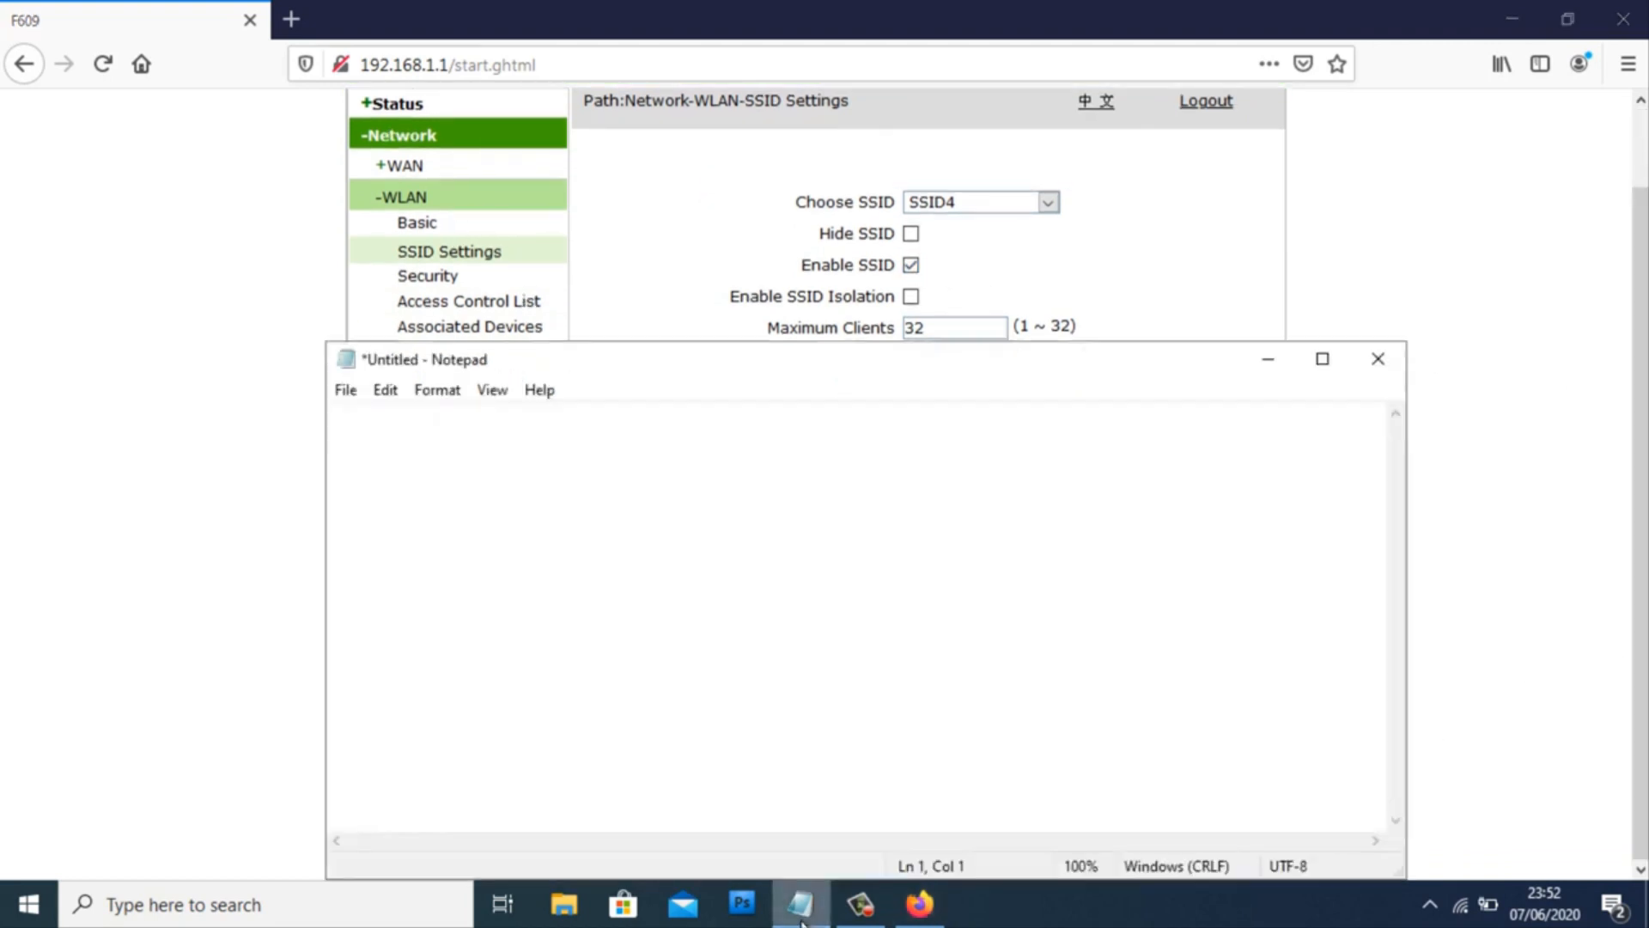
text(Setelah itu klik)
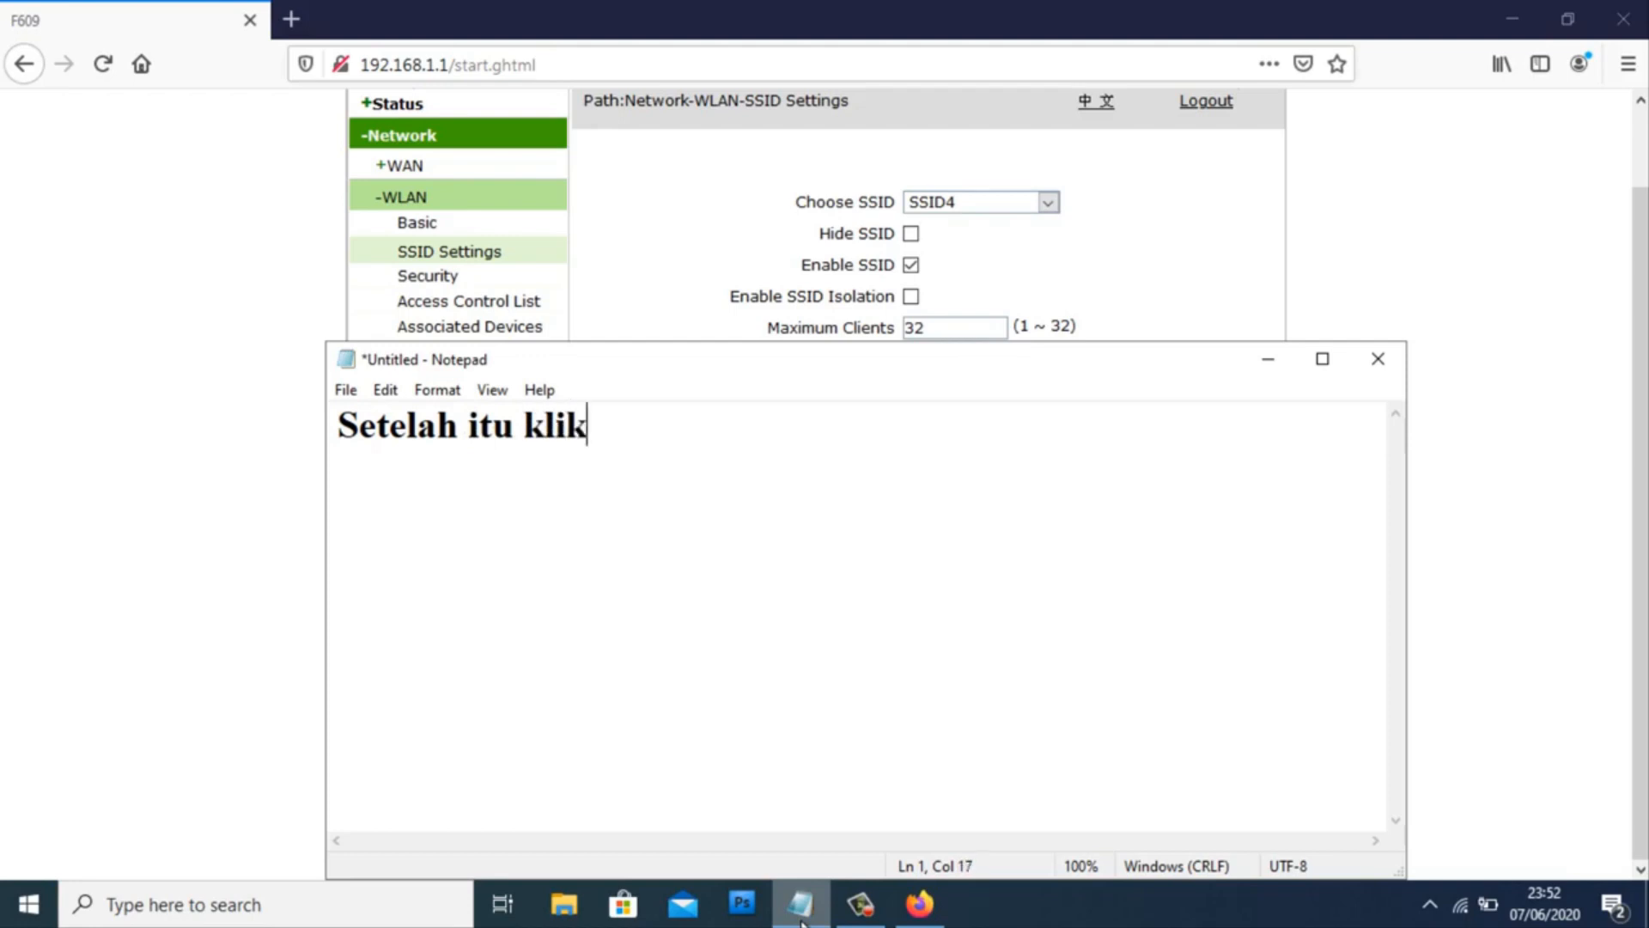
text( Submit)
key(ctrl+a)
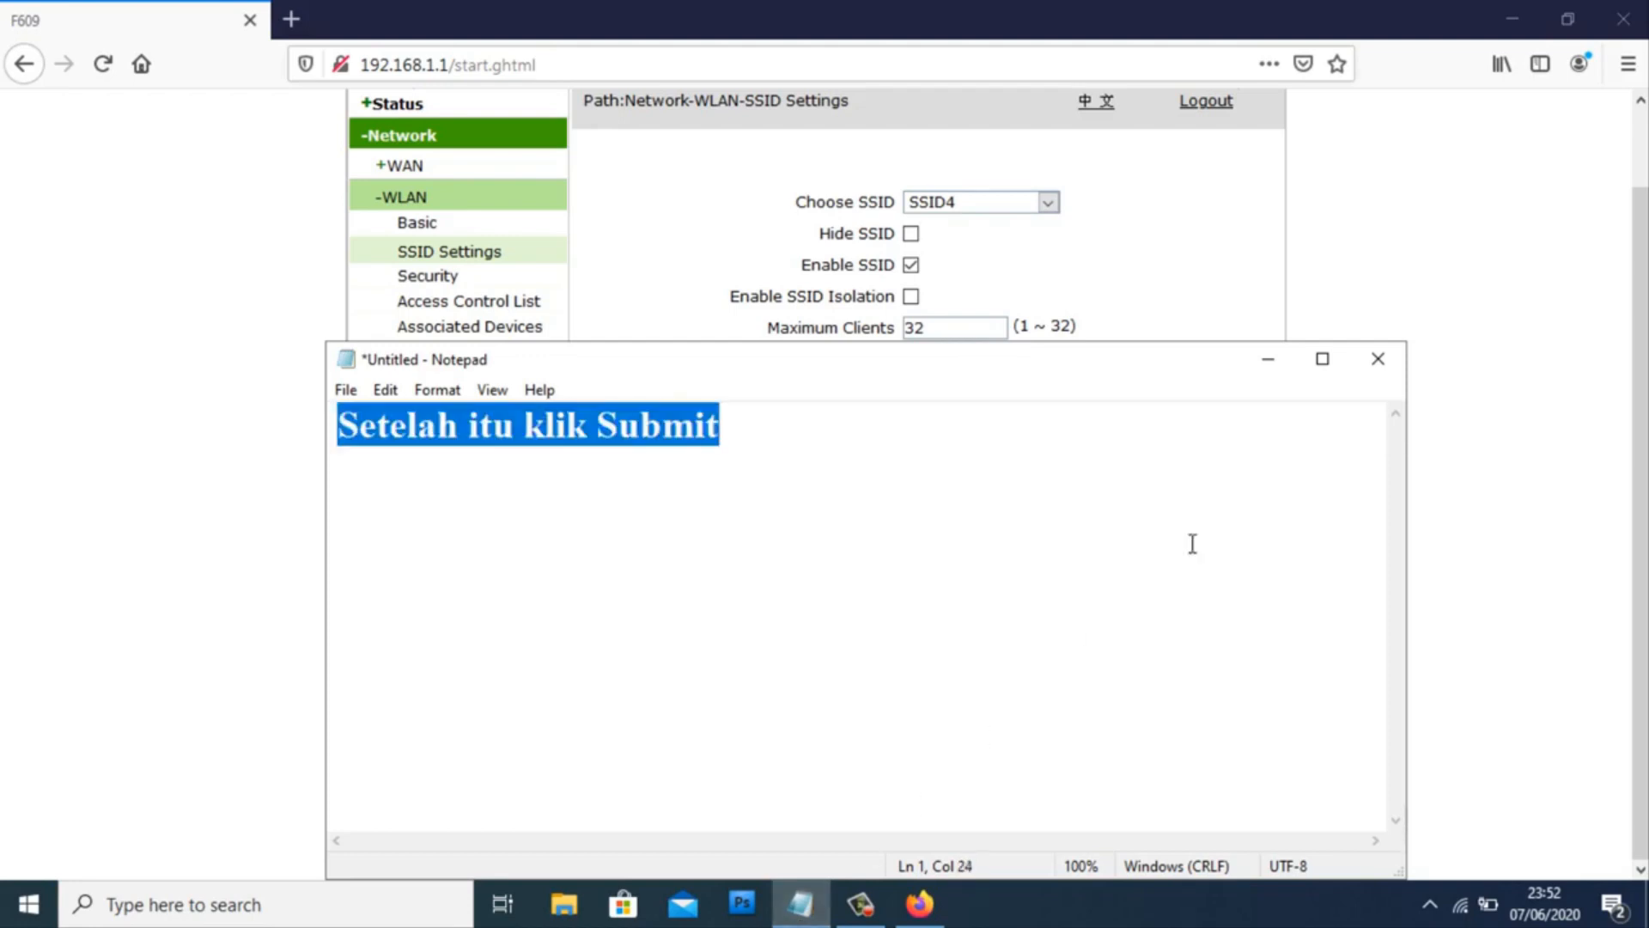
click(1268, 361)
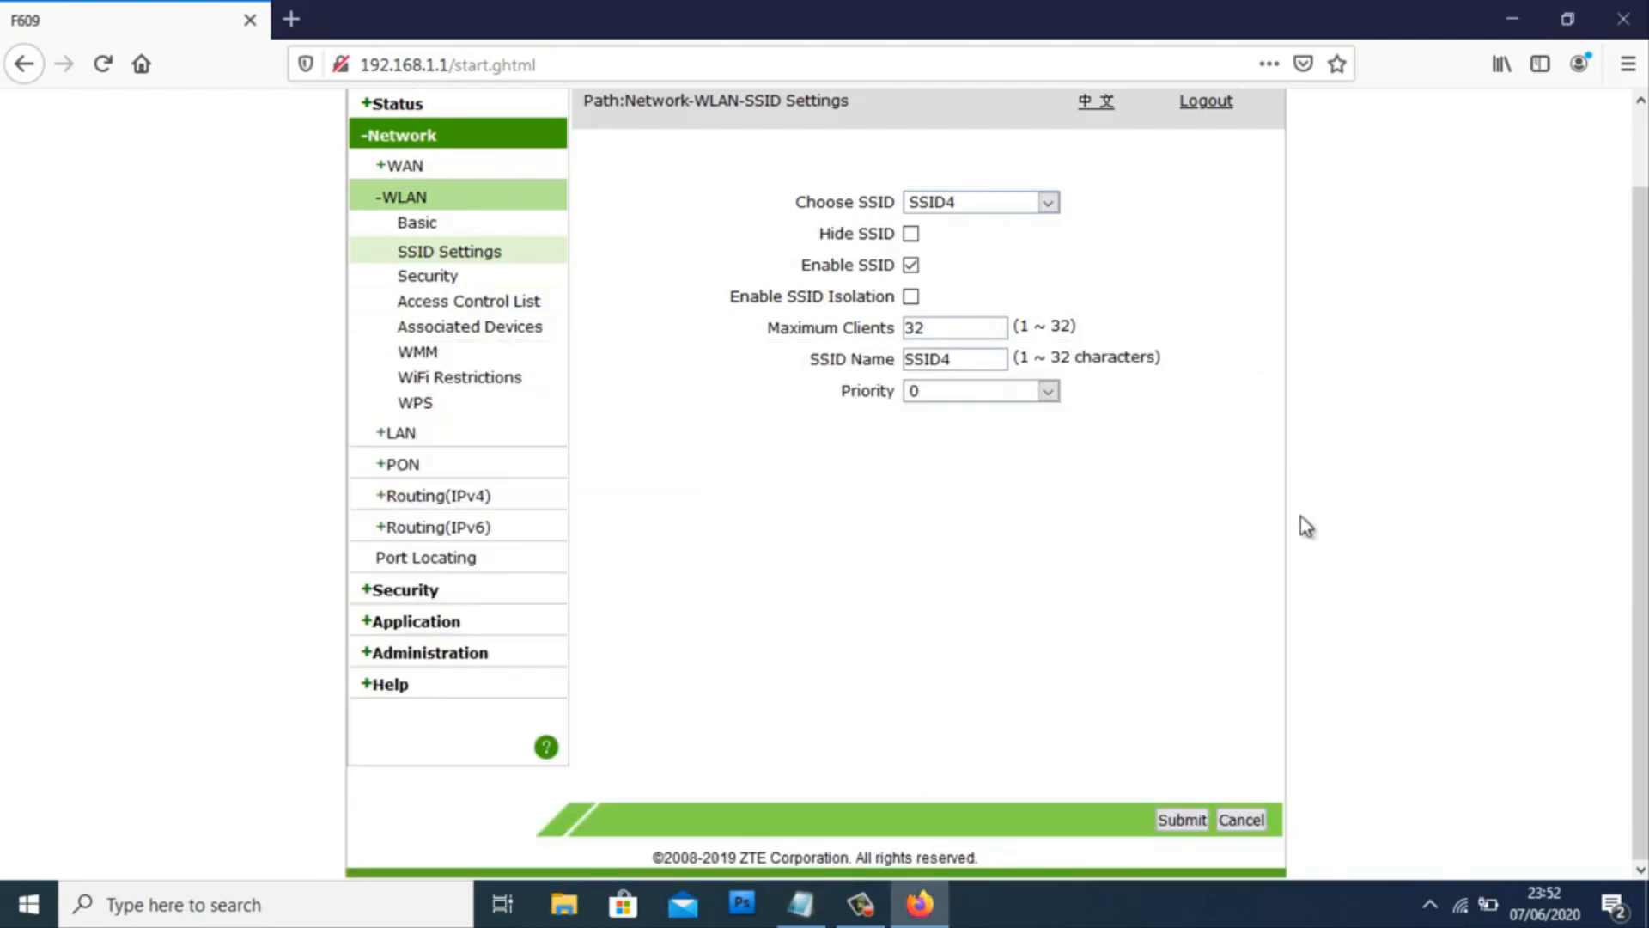
click(1177, 822)
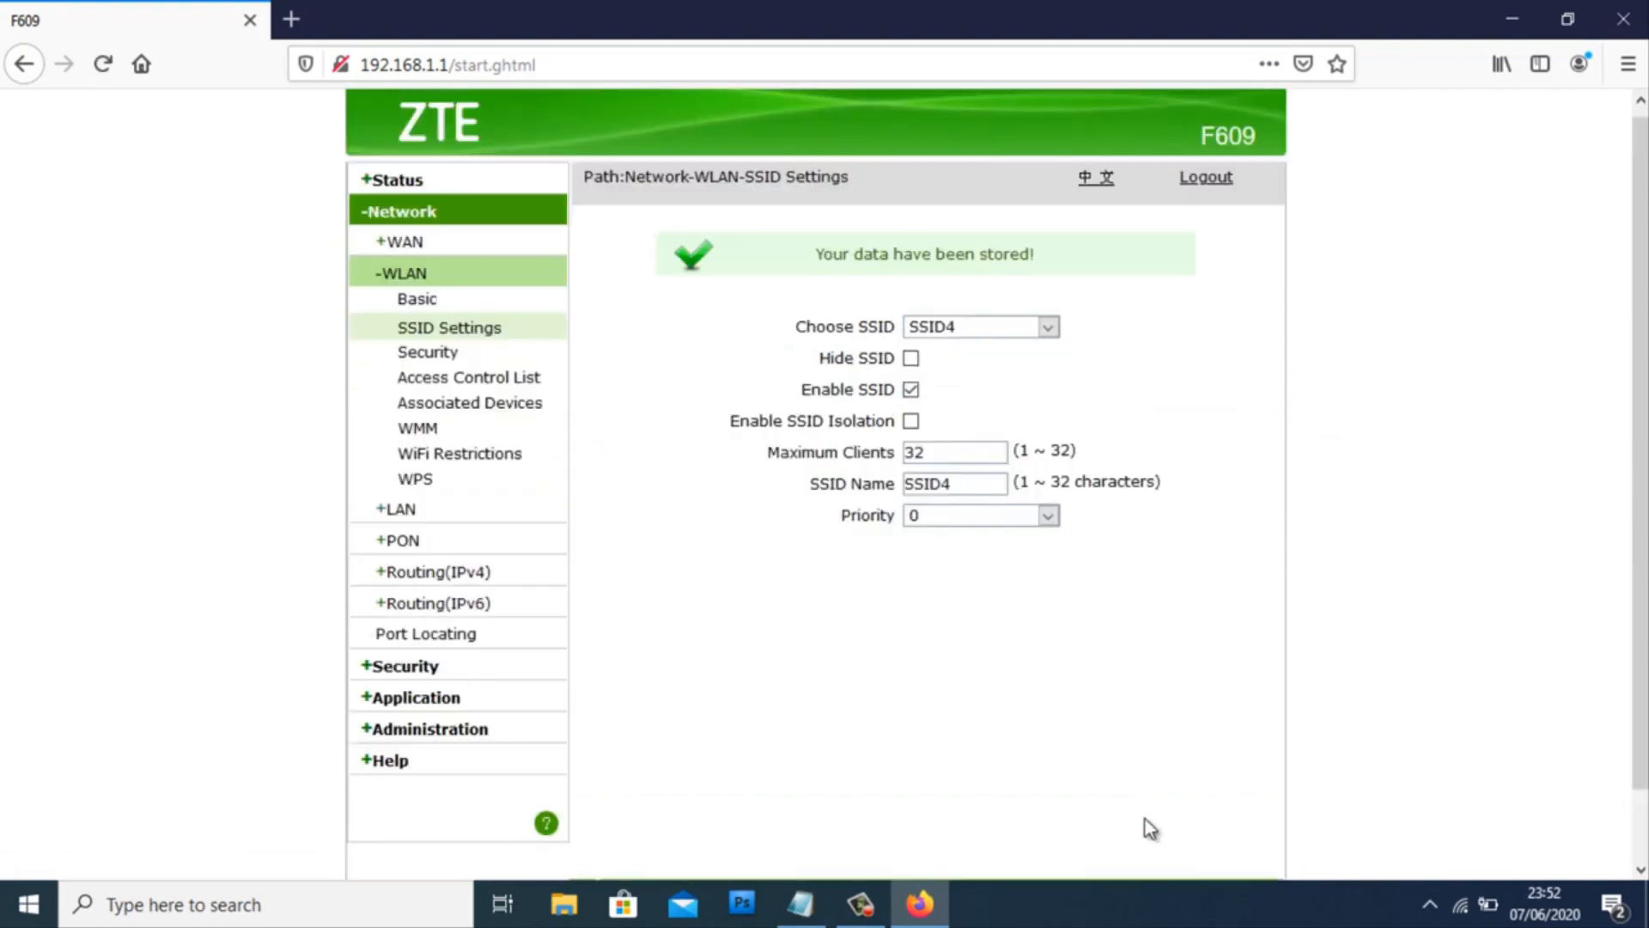
- Write 'Selanjutnya kita akan tambahkan password pada / SSID yang sudah saya buat sebelumnya' and minimize Notepad
click(799, 902)
text(Sela)
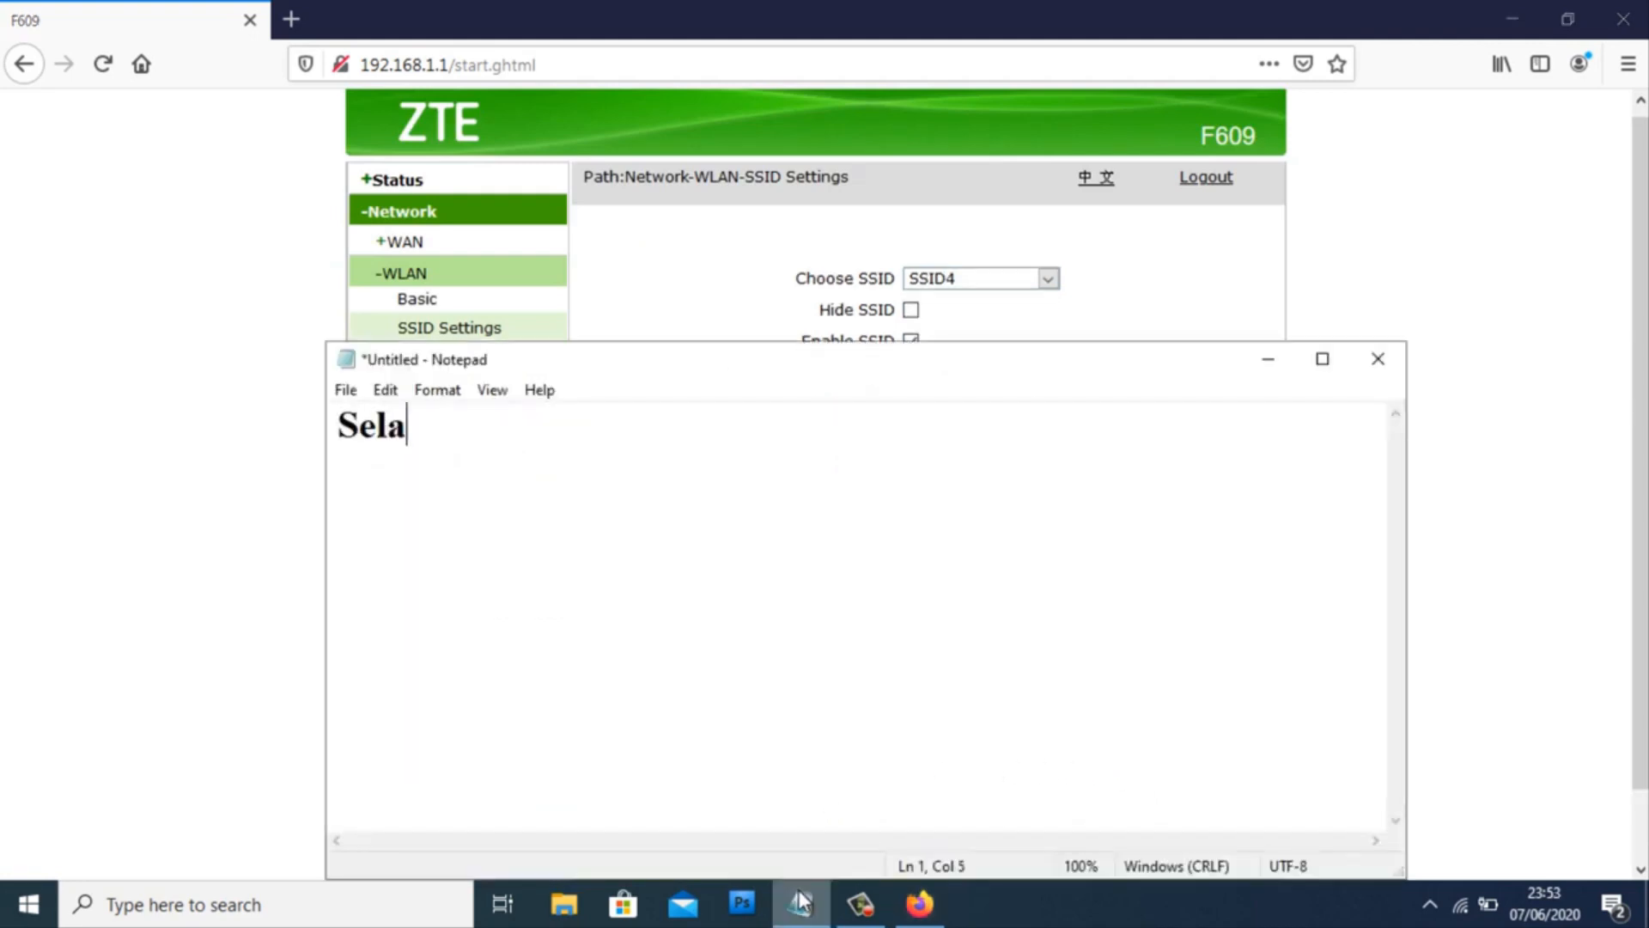
text(njutnya kita akan tam)
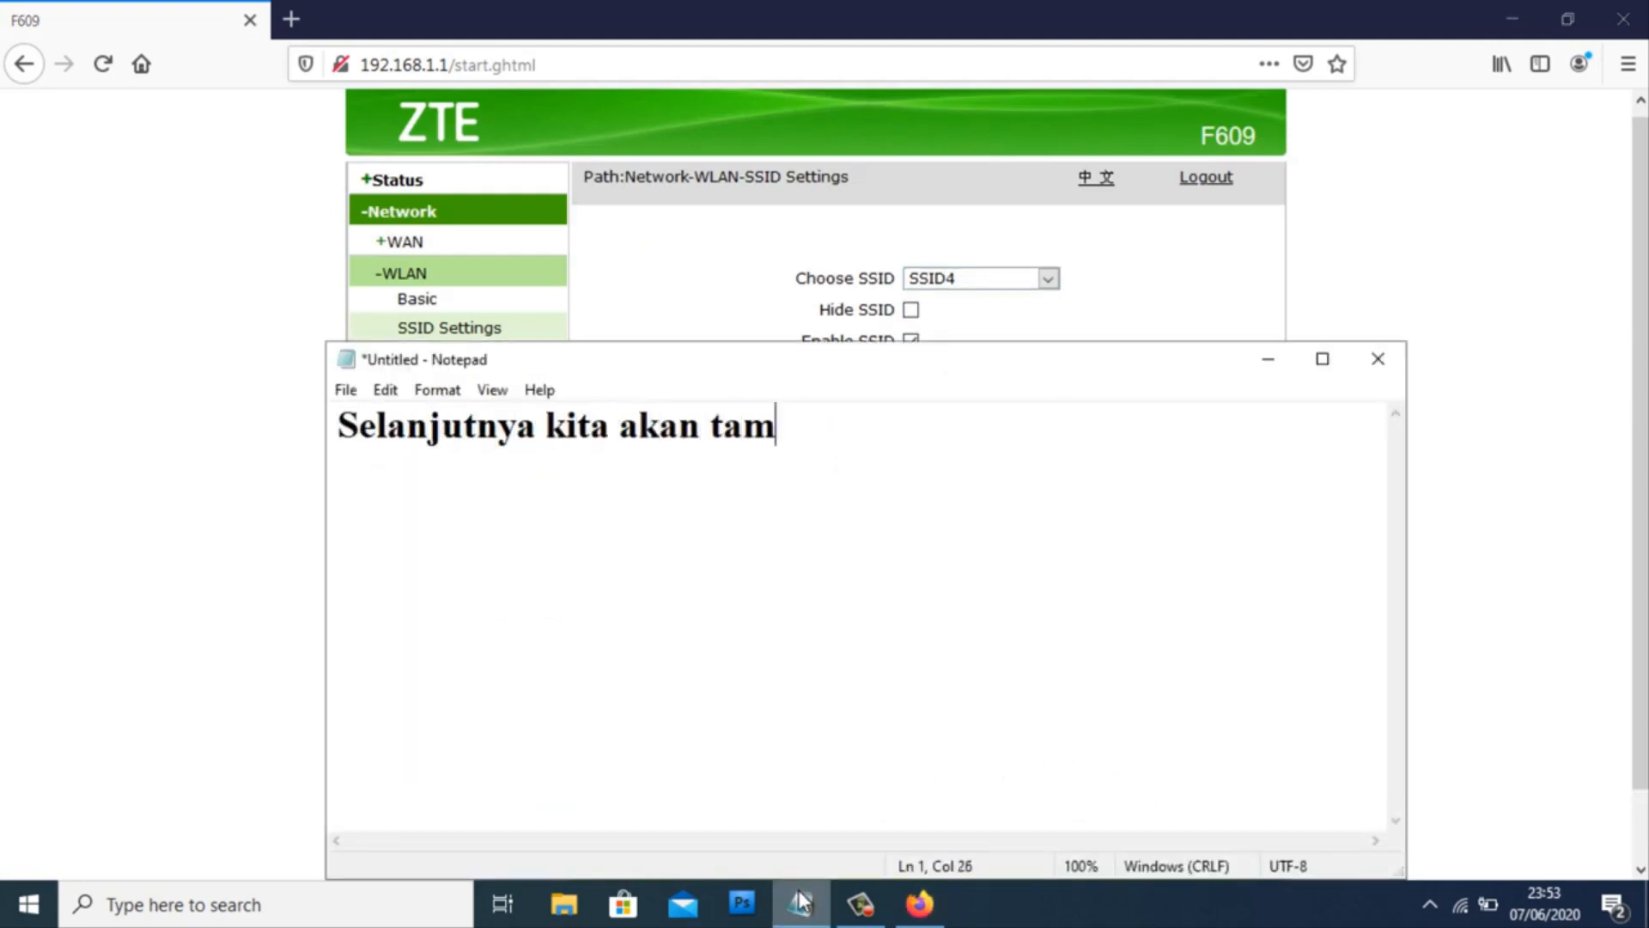
text(bahkan password pada)
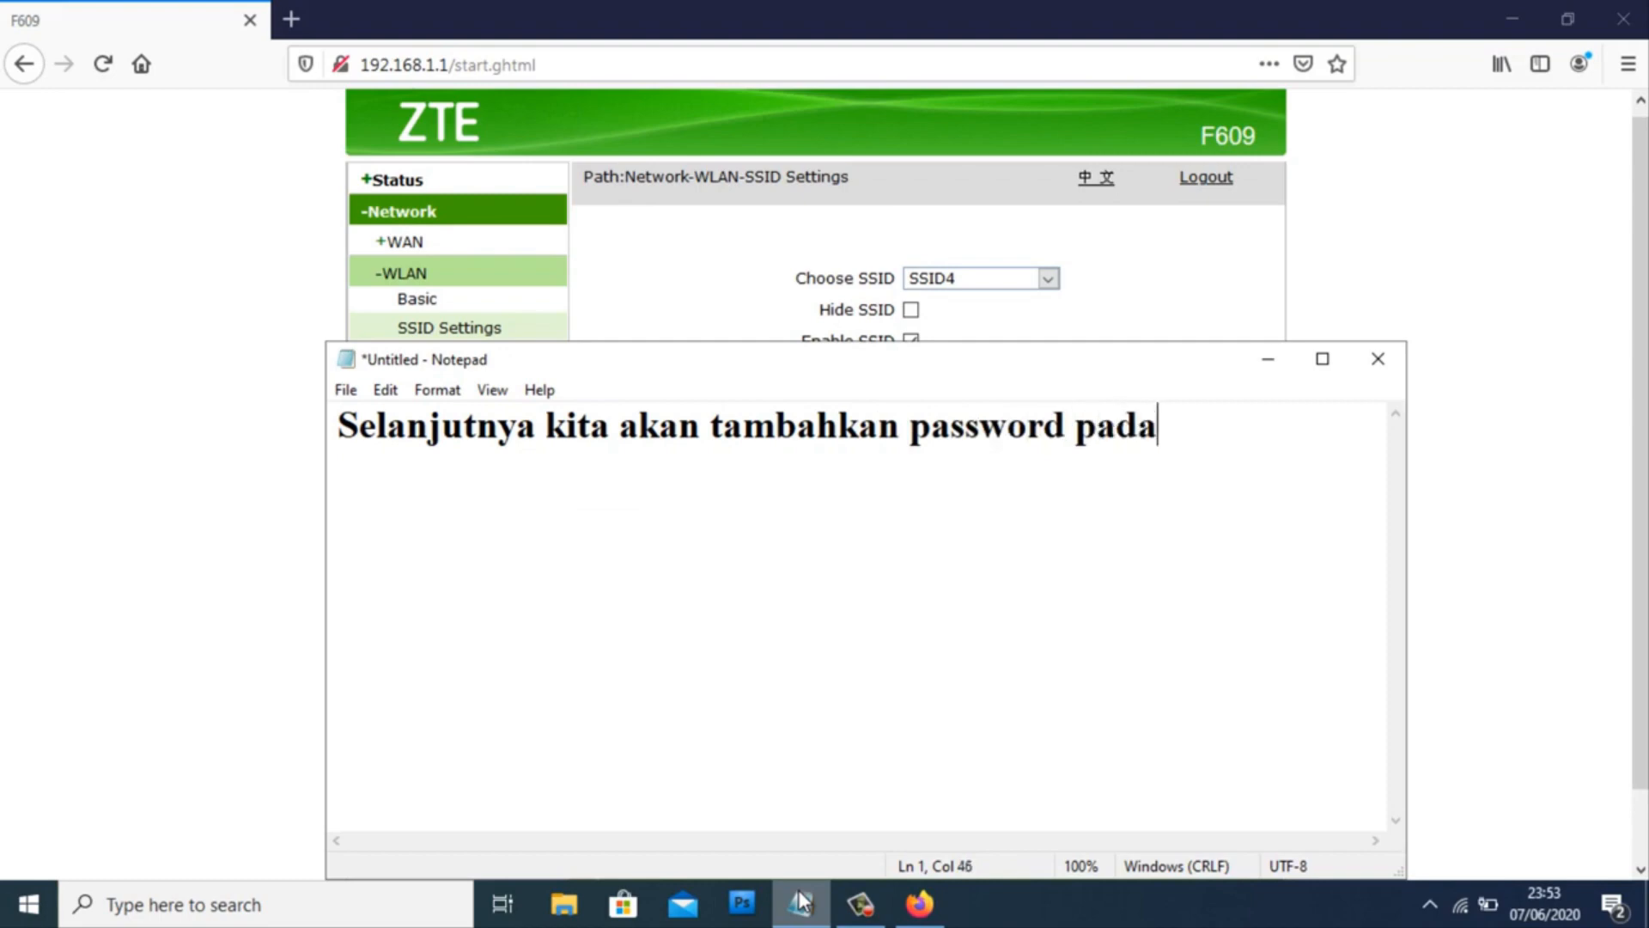
key(Return)
text(SSID yang s)
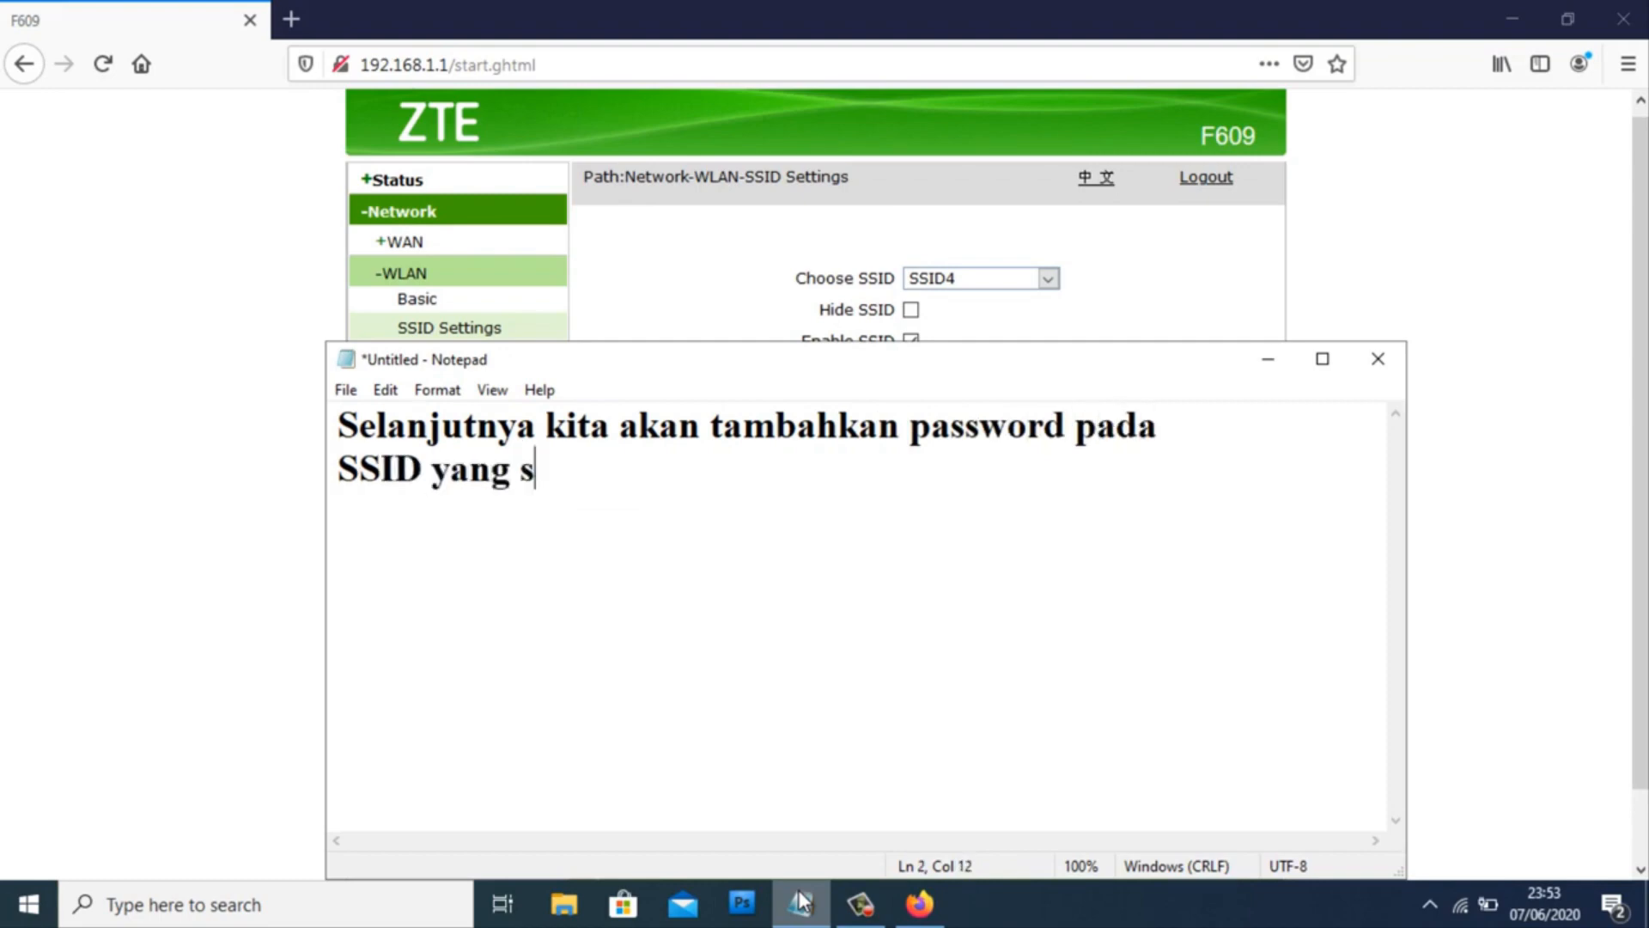
text(udah saya buat sebelumnya)
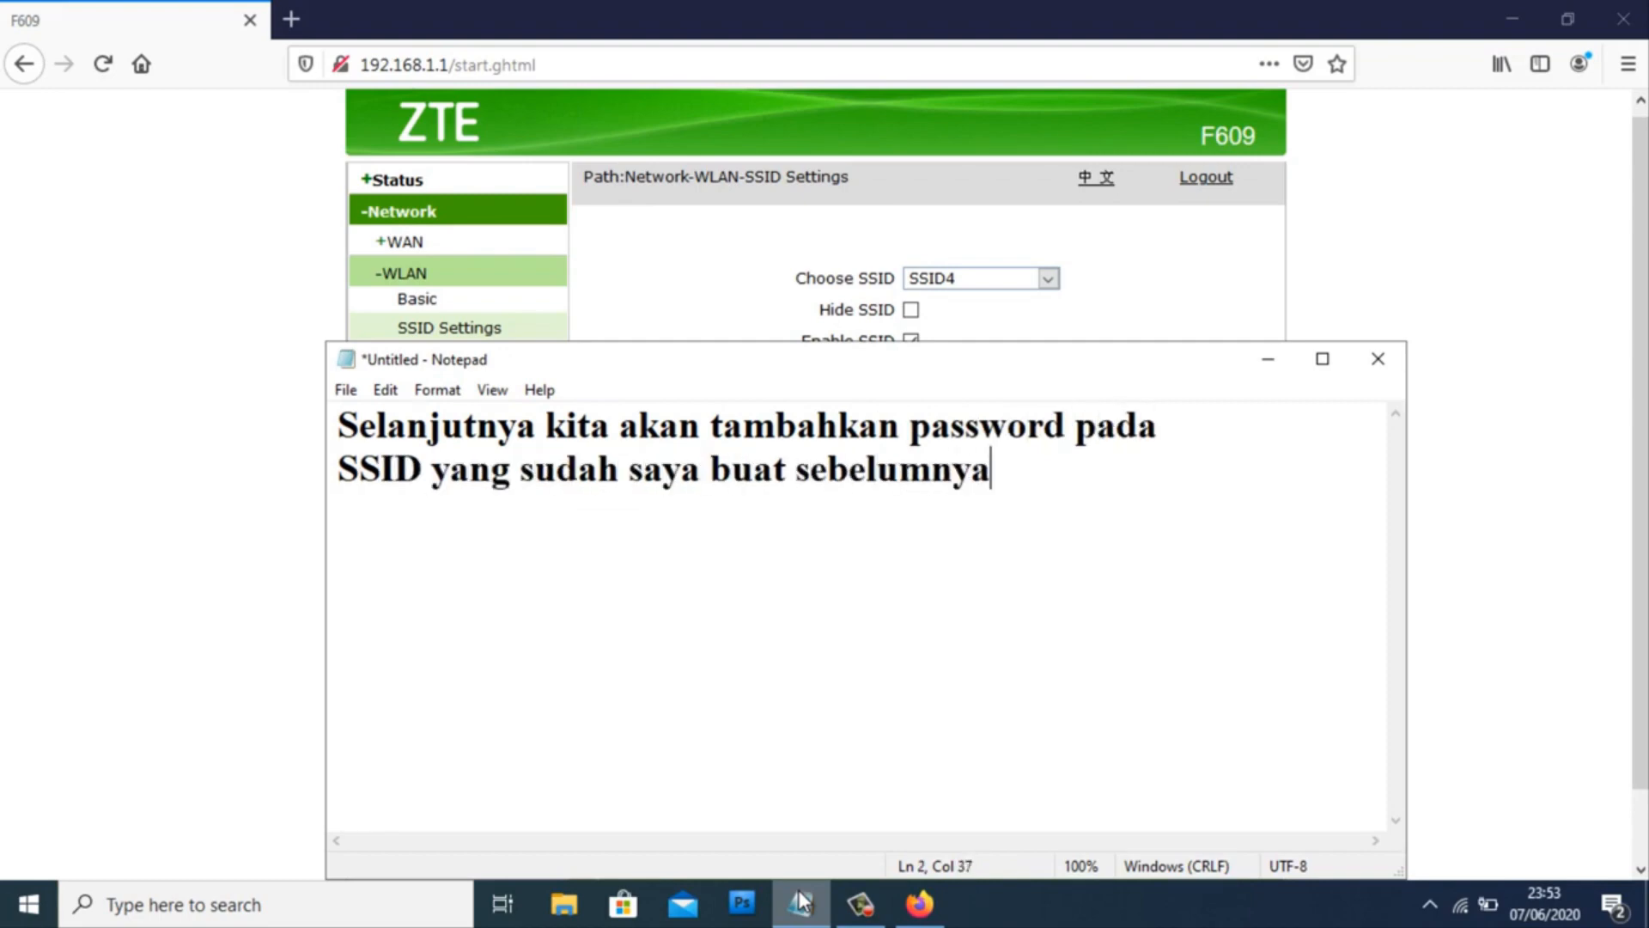
key(ctrl+a)
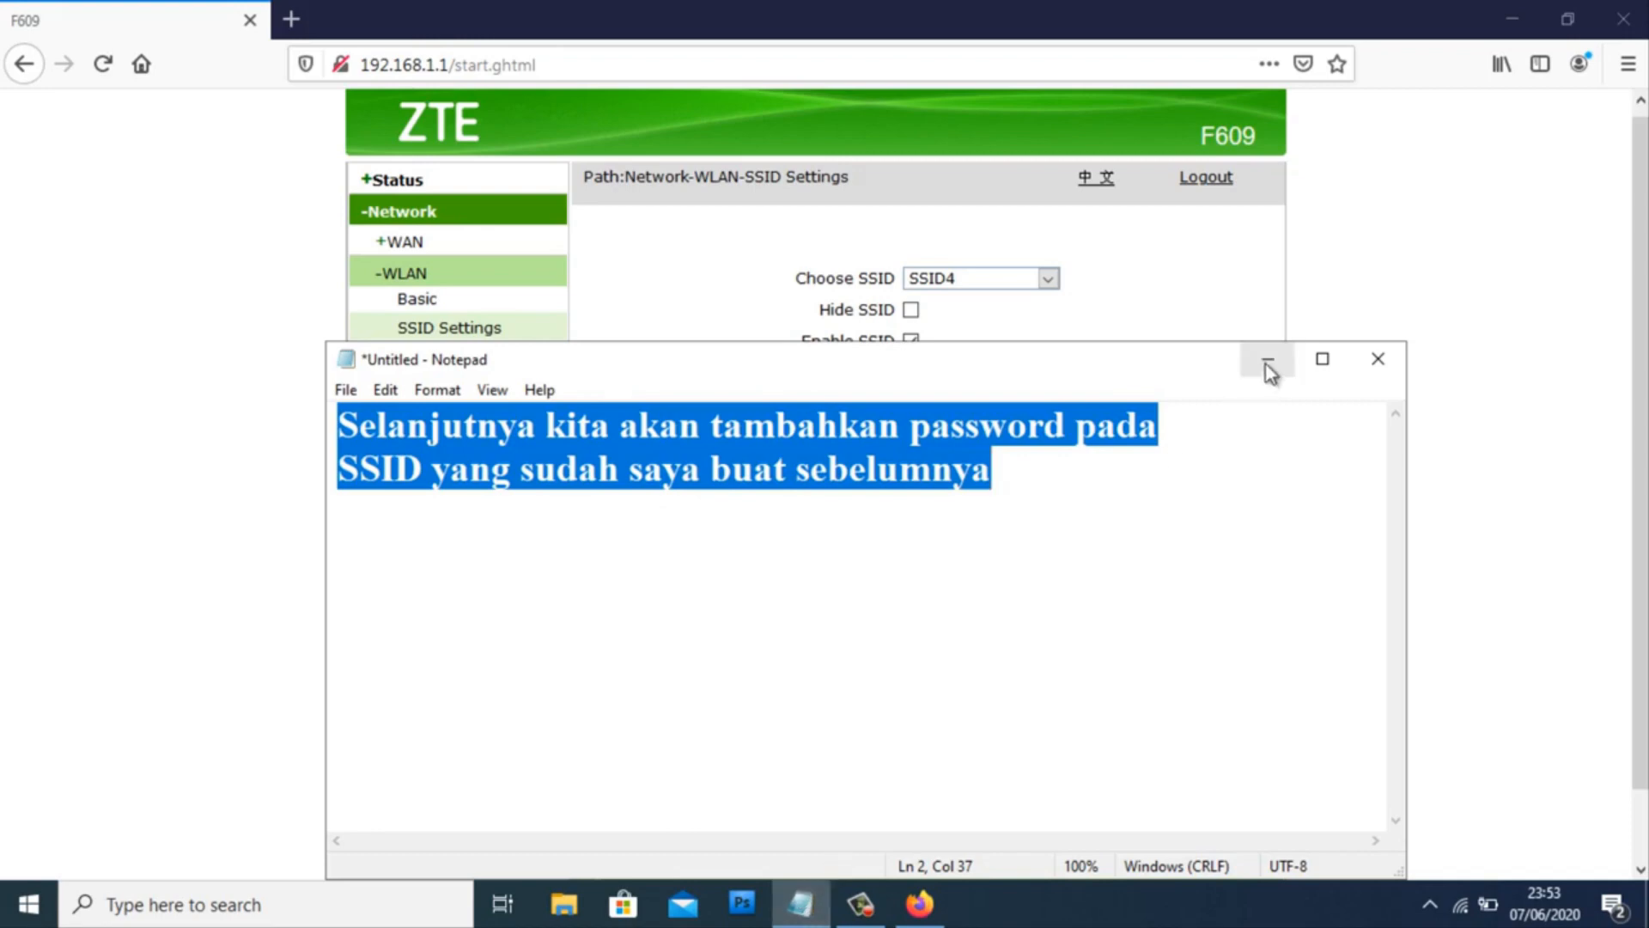
click(1268, 365)
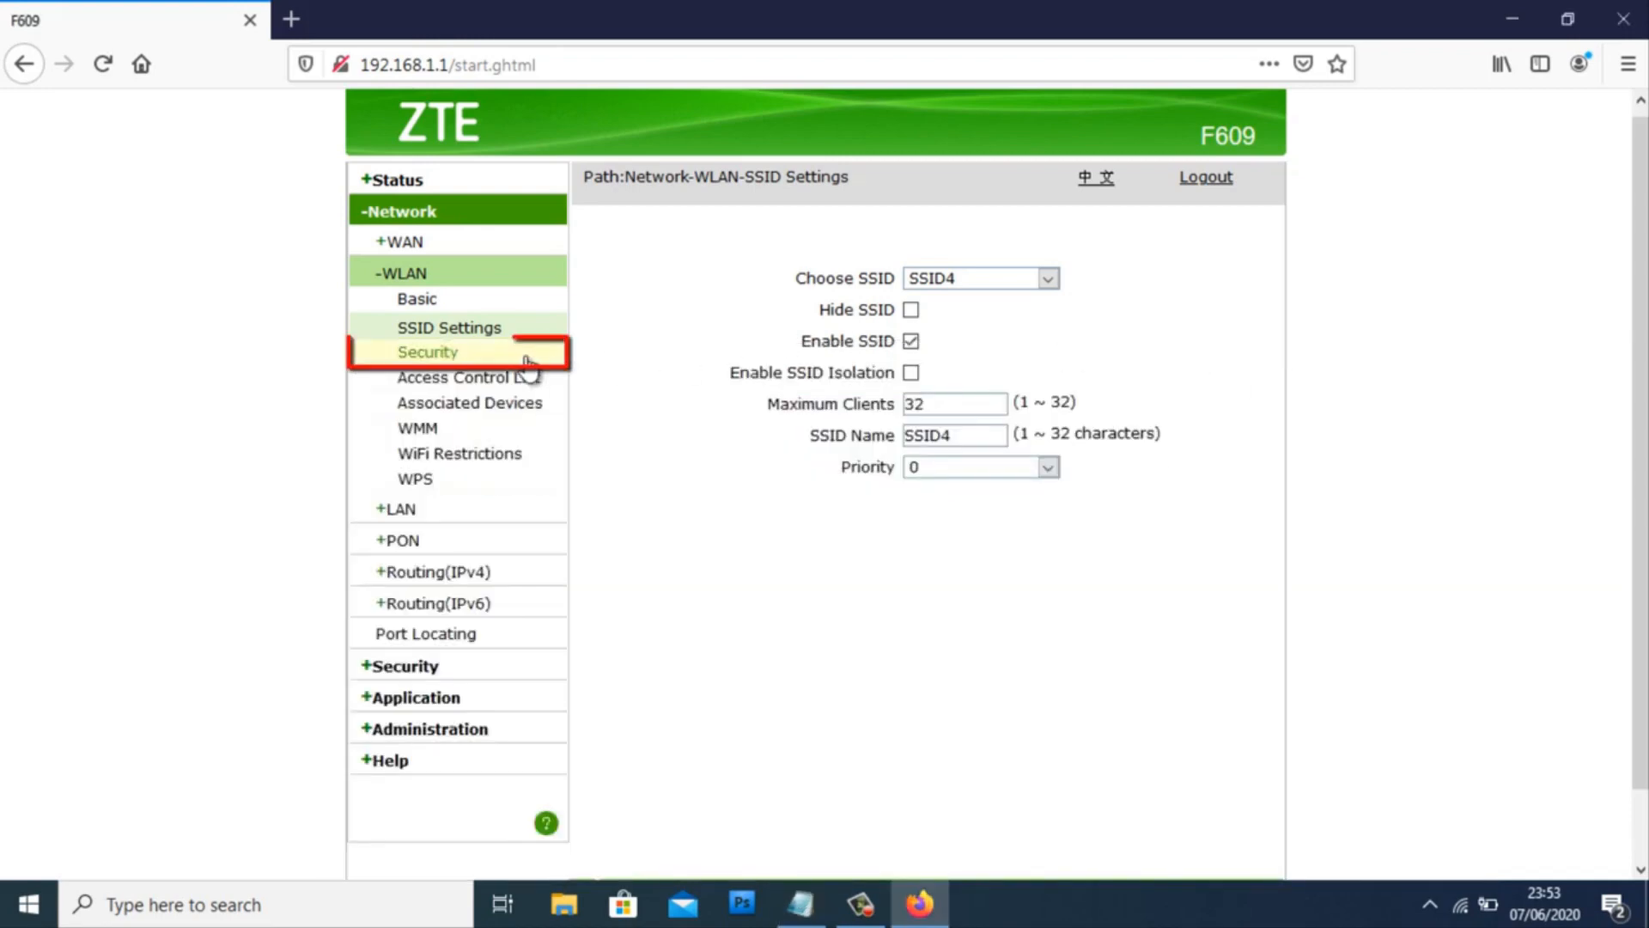
- Open WLAN Security for SSID4, keeping WPA/WPA2-PSK authentication
click(461, 356)
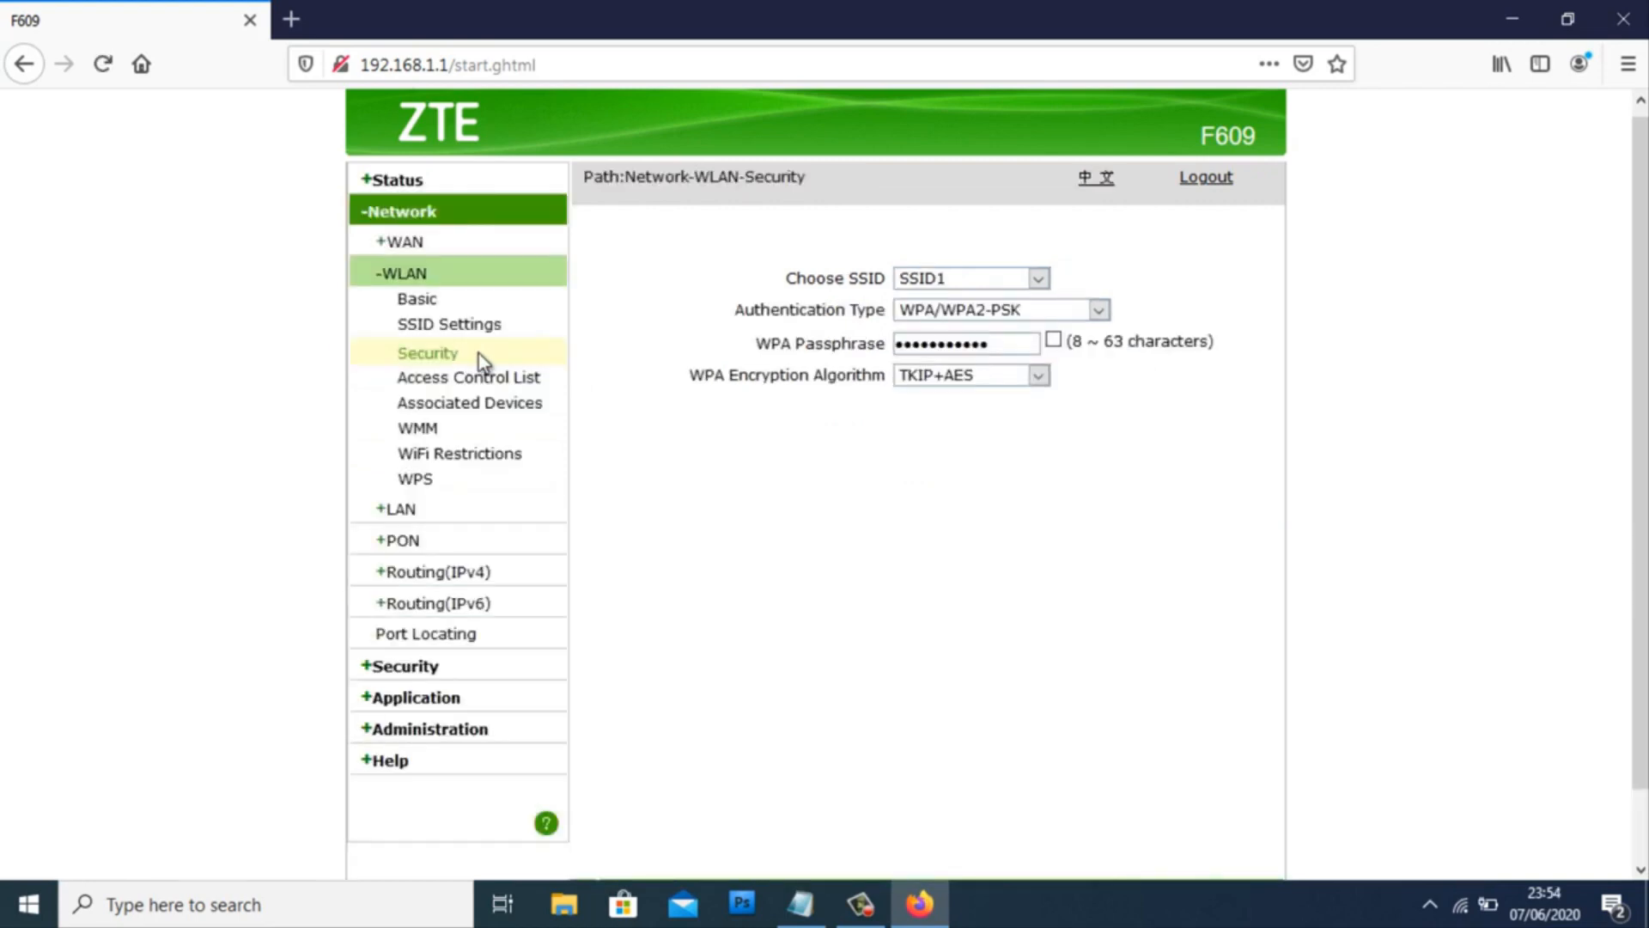
click(1038, 279)
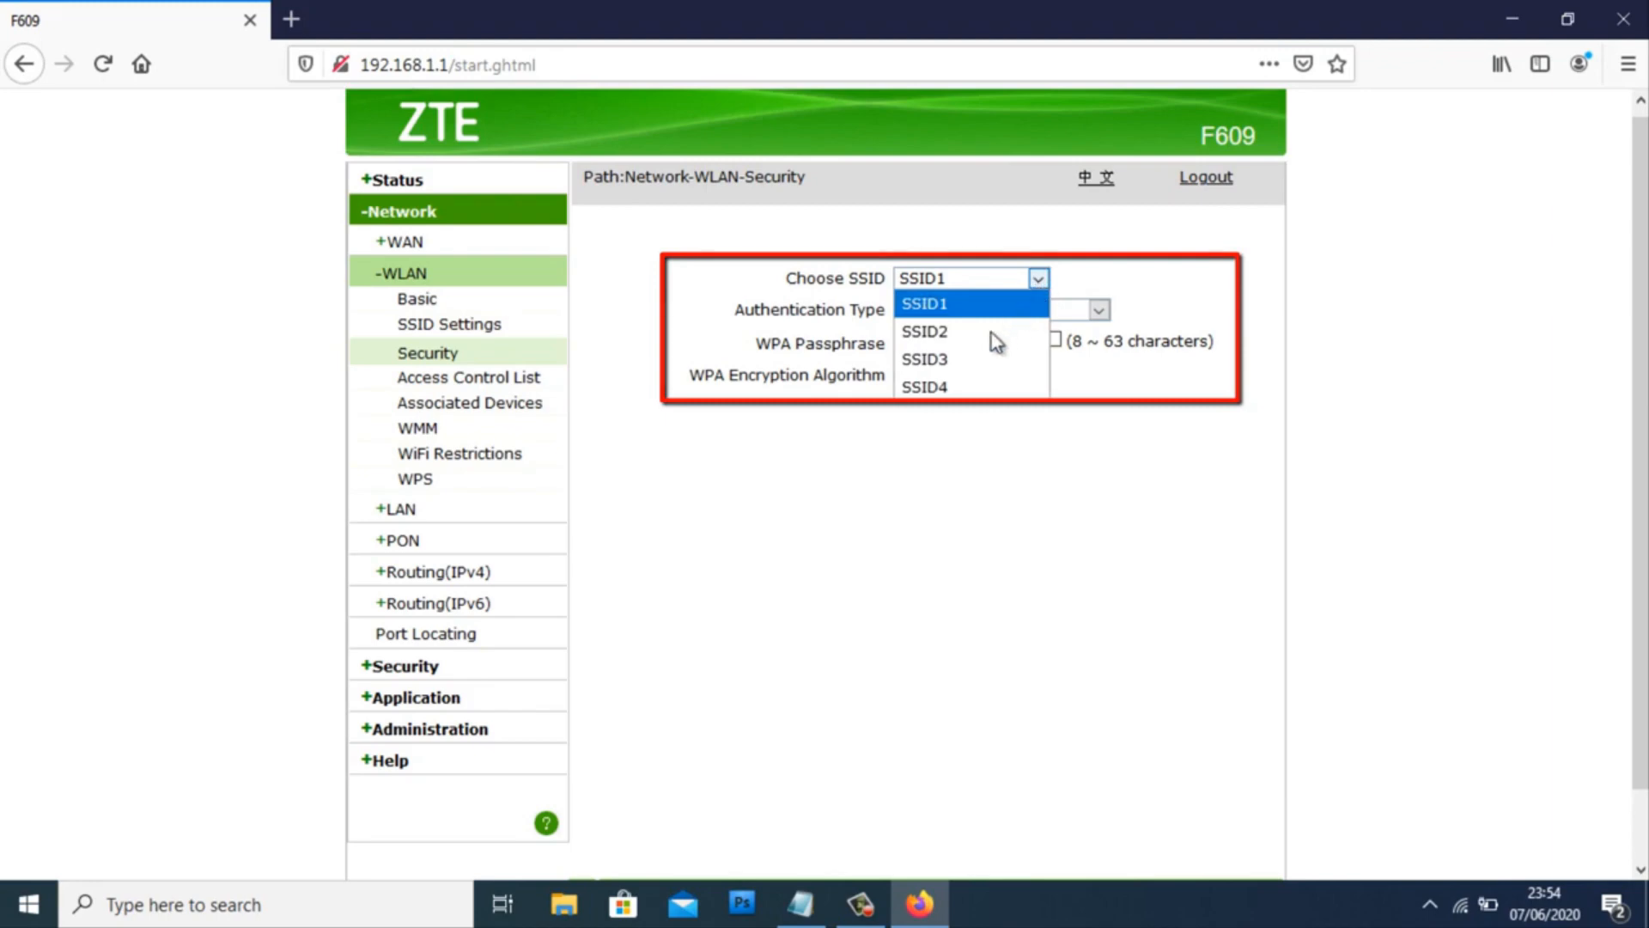
click(945, 388)
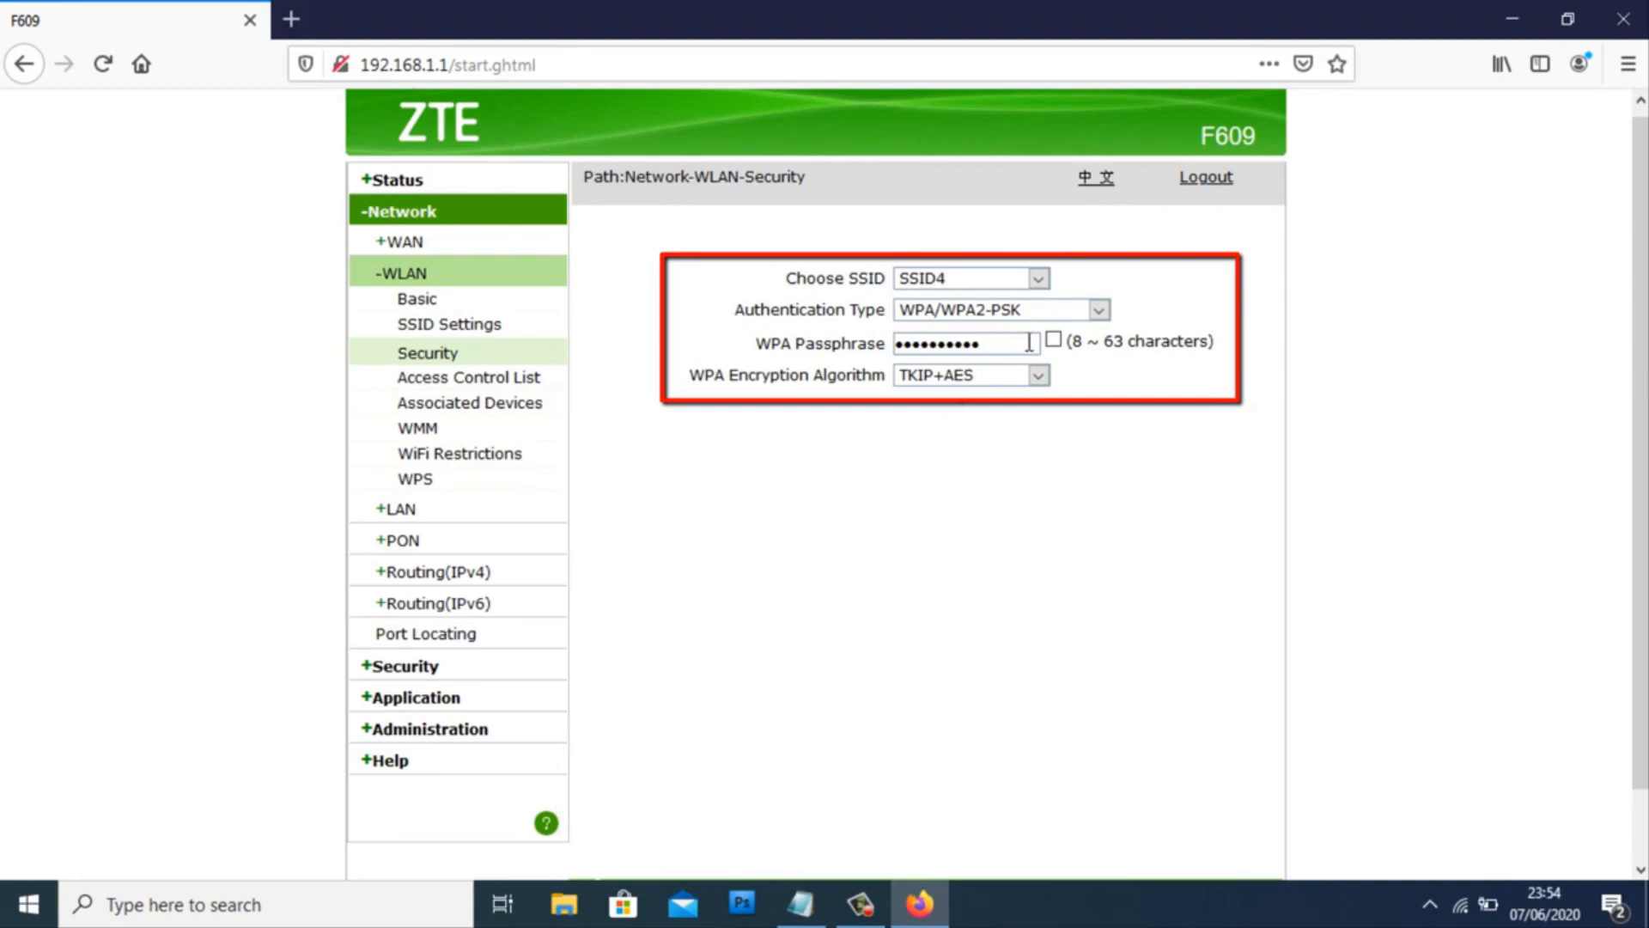
click(1095, 312)
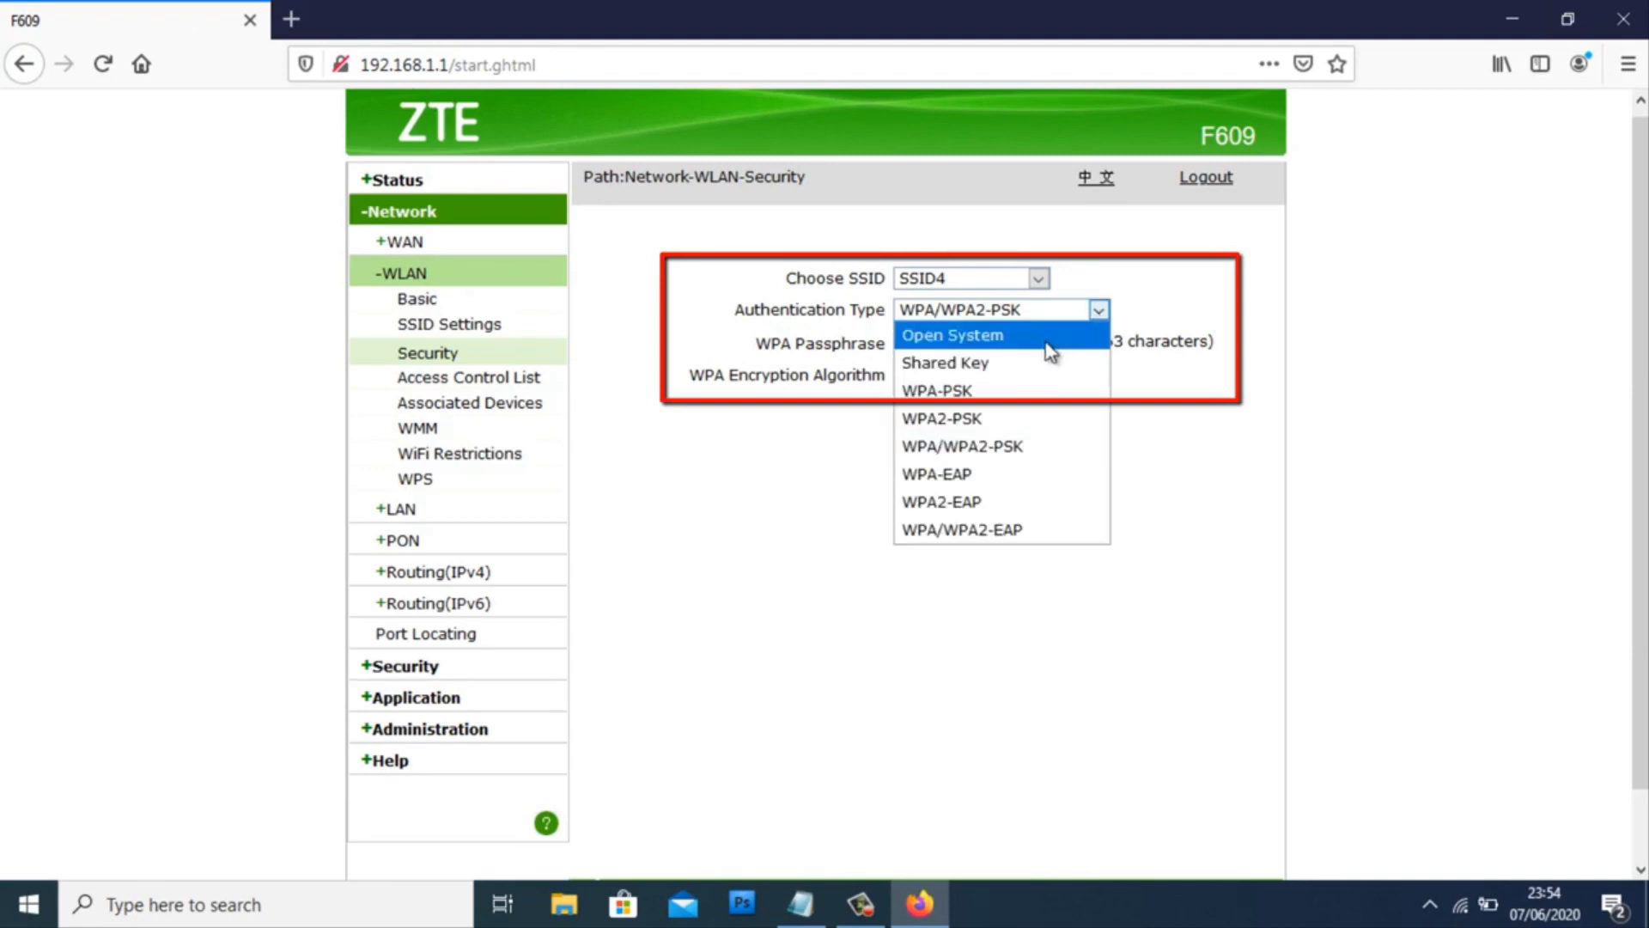
click(1164, 309)
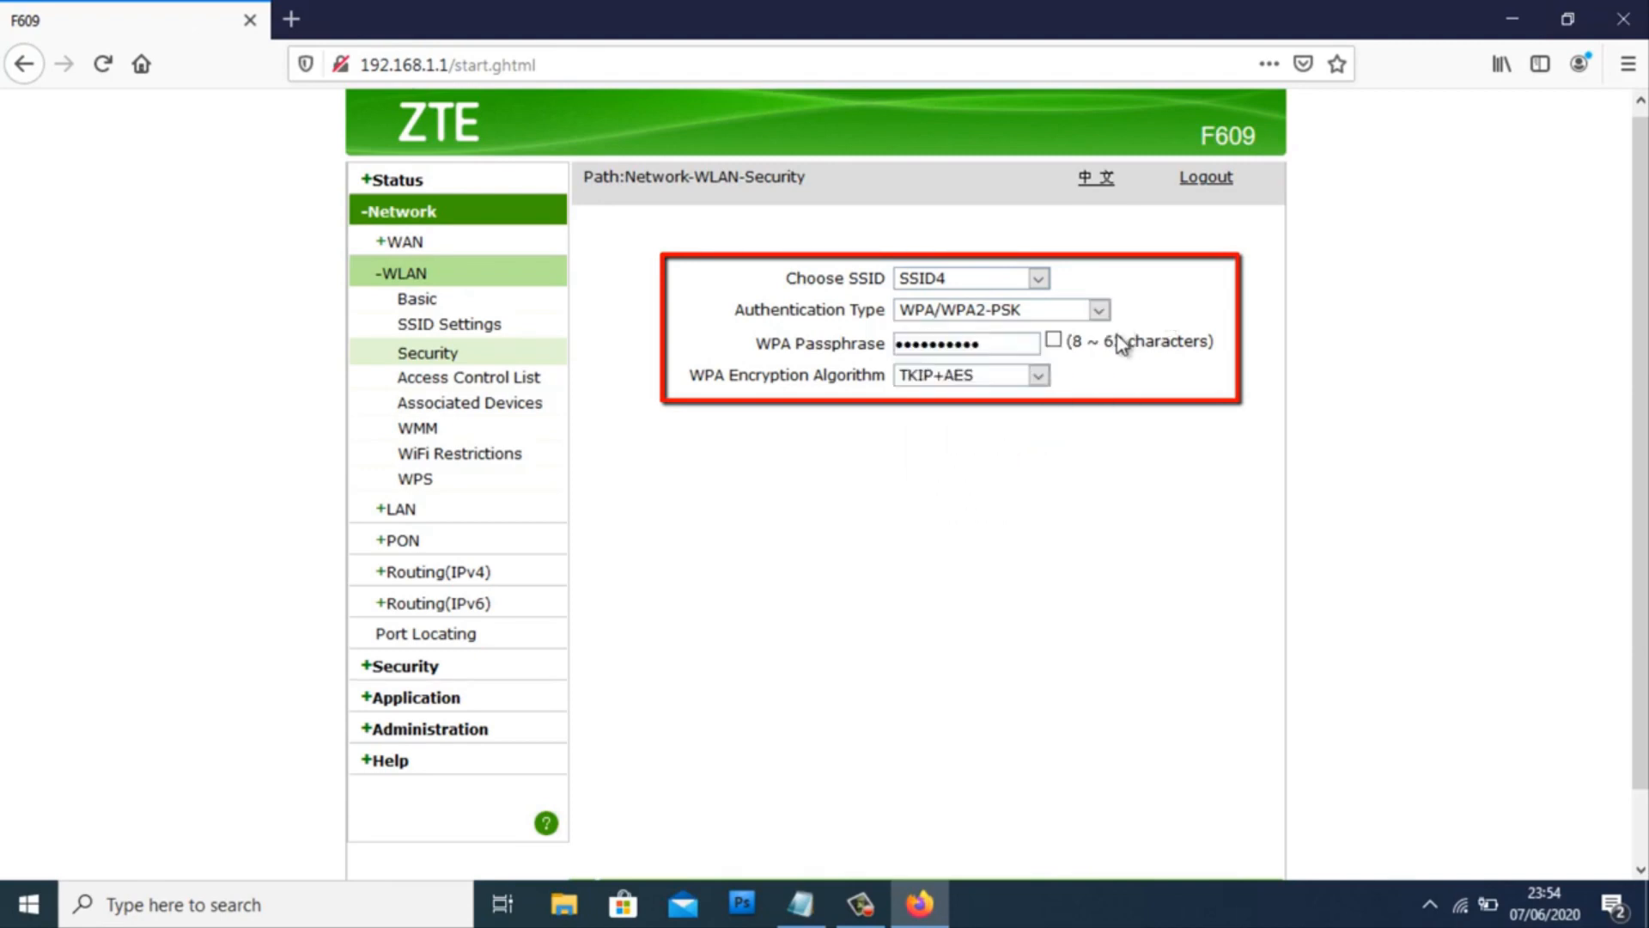
- Show the passphrase in plain text and replace it with a new WPA passphrase
click(1053, 339)
drag(1030, 343, 850, 343)
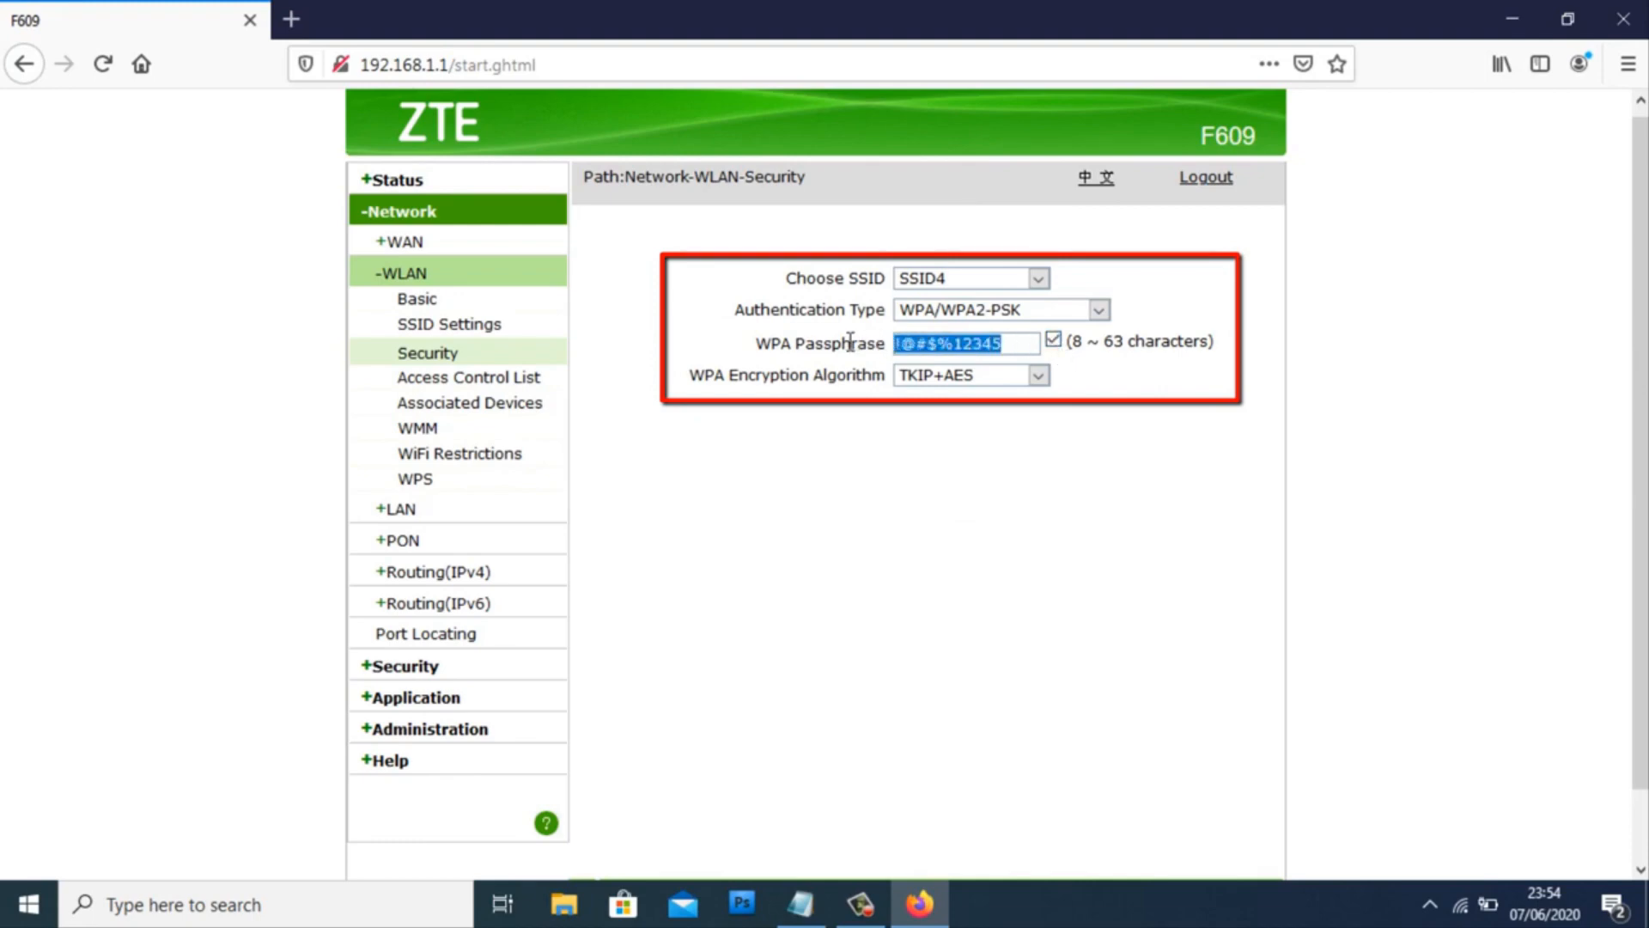
text(12345)
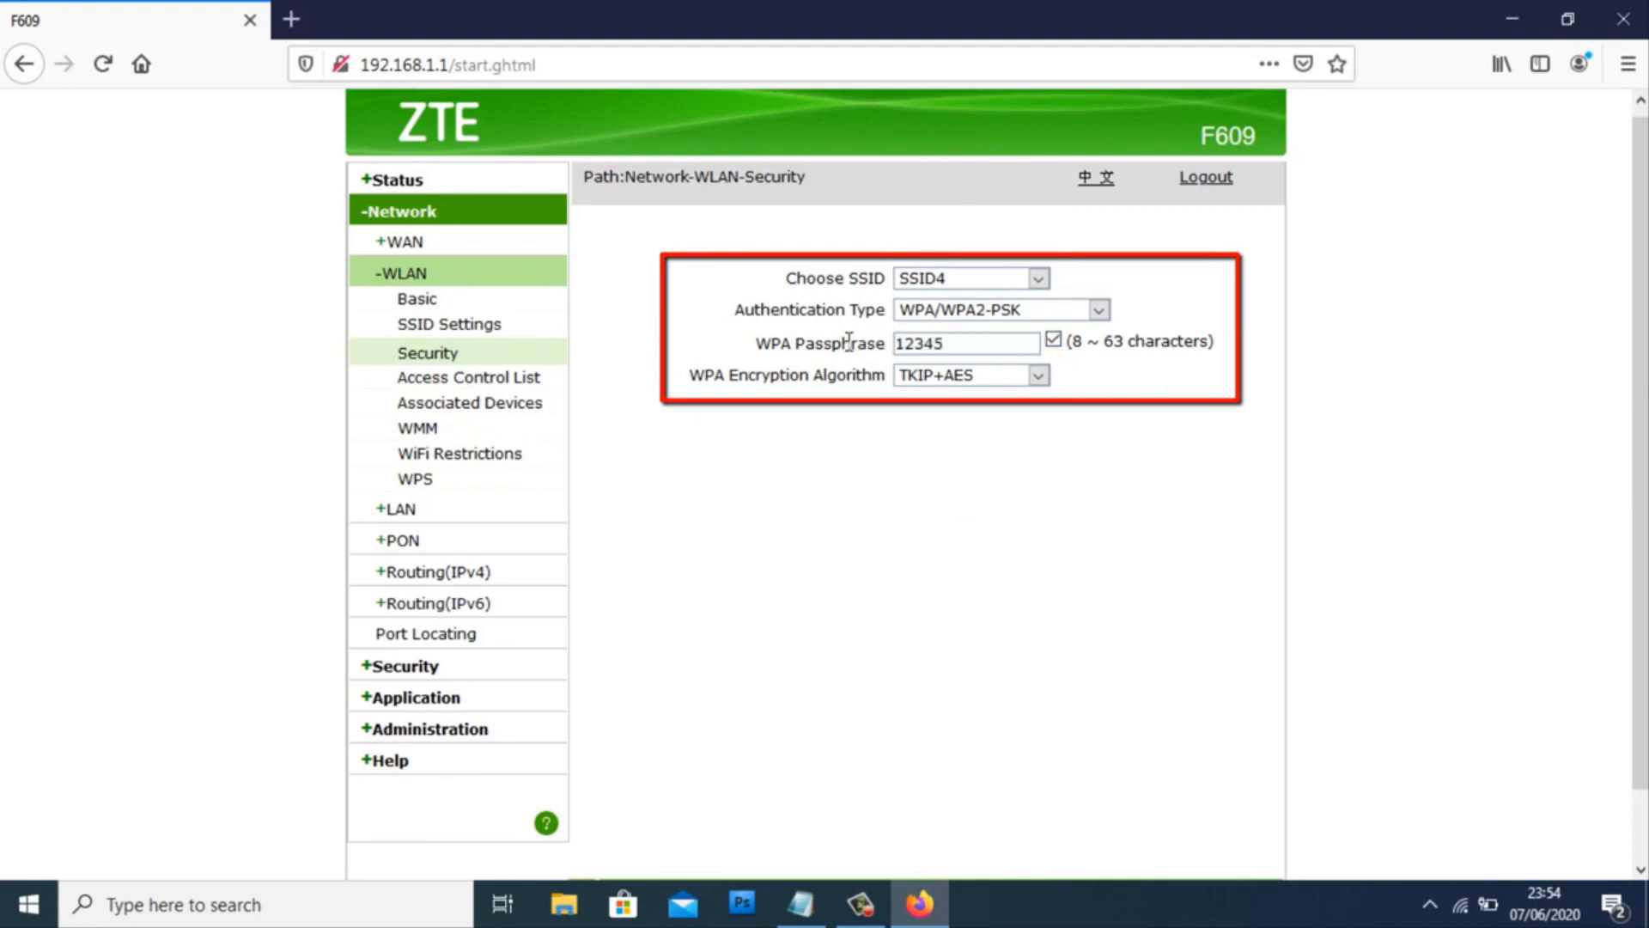
text(678)
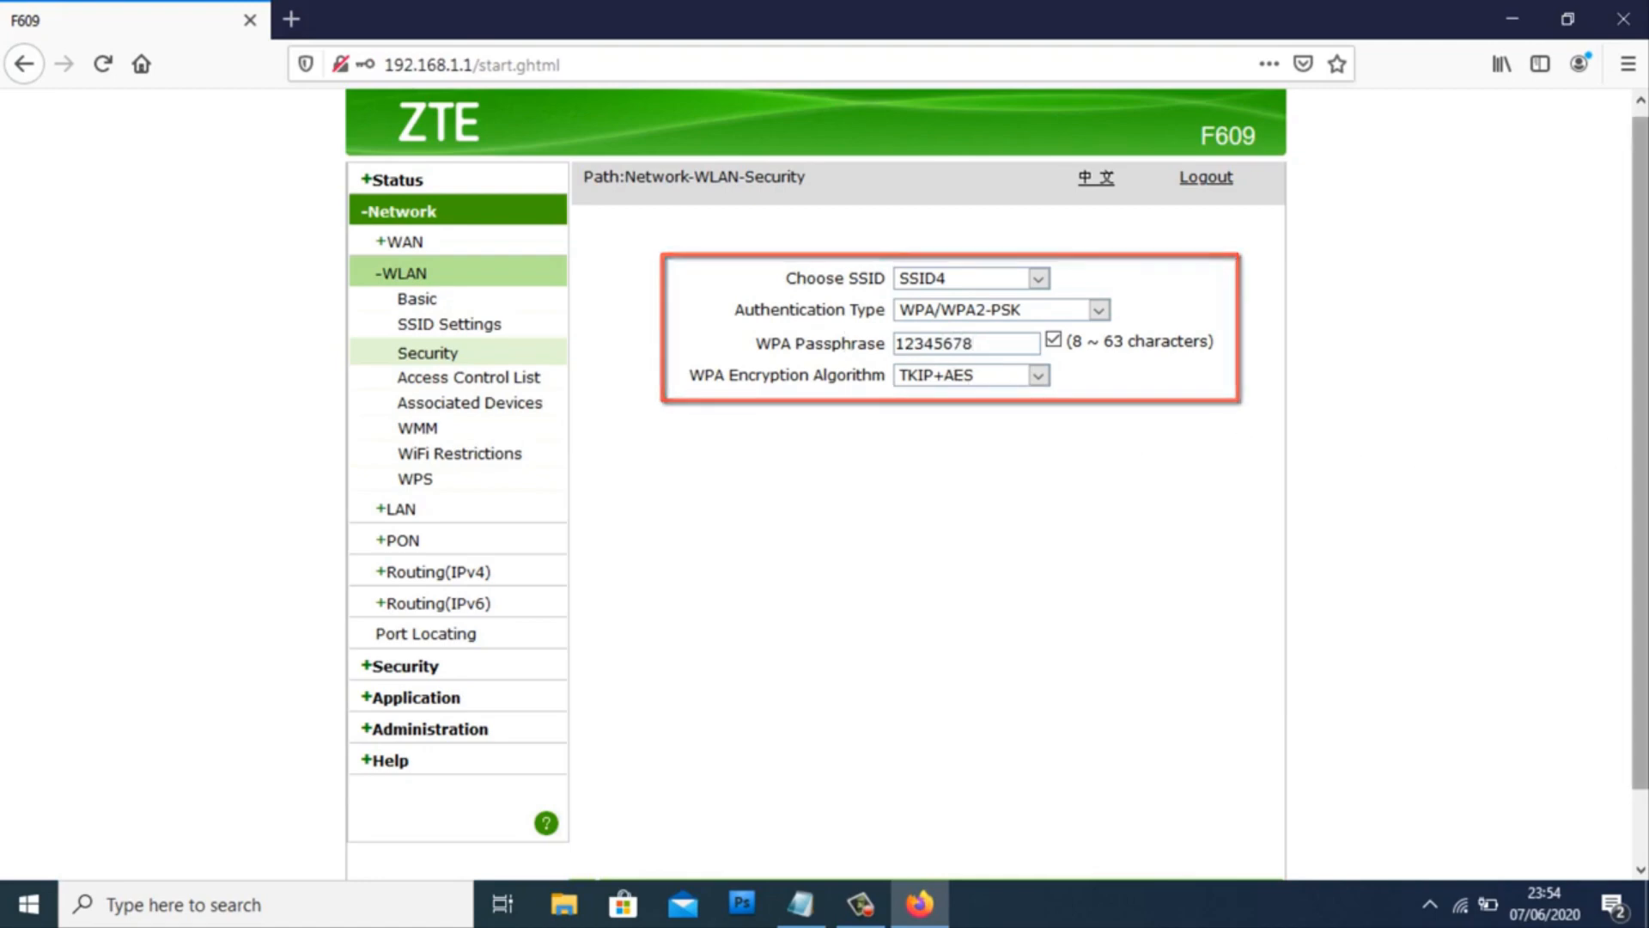
drag(1639, 550, 1635, 630)
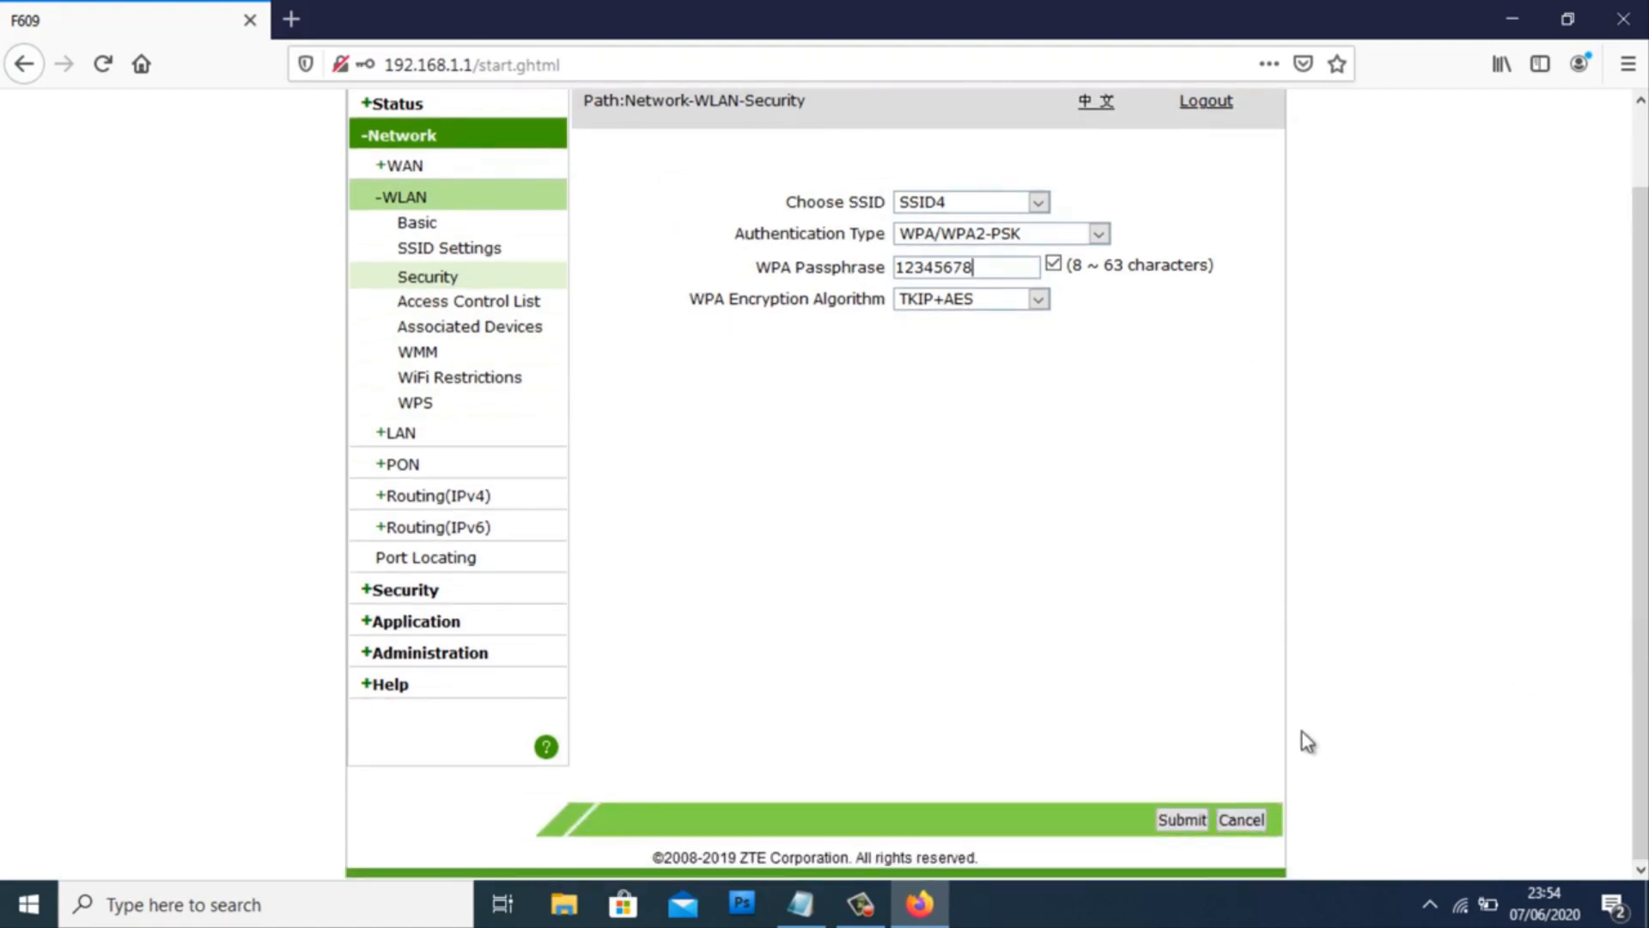
- Submit SSID4's security settings, accept the weak-password warning, and dismiss Firefox's login-update prompt
click(1183, 820)
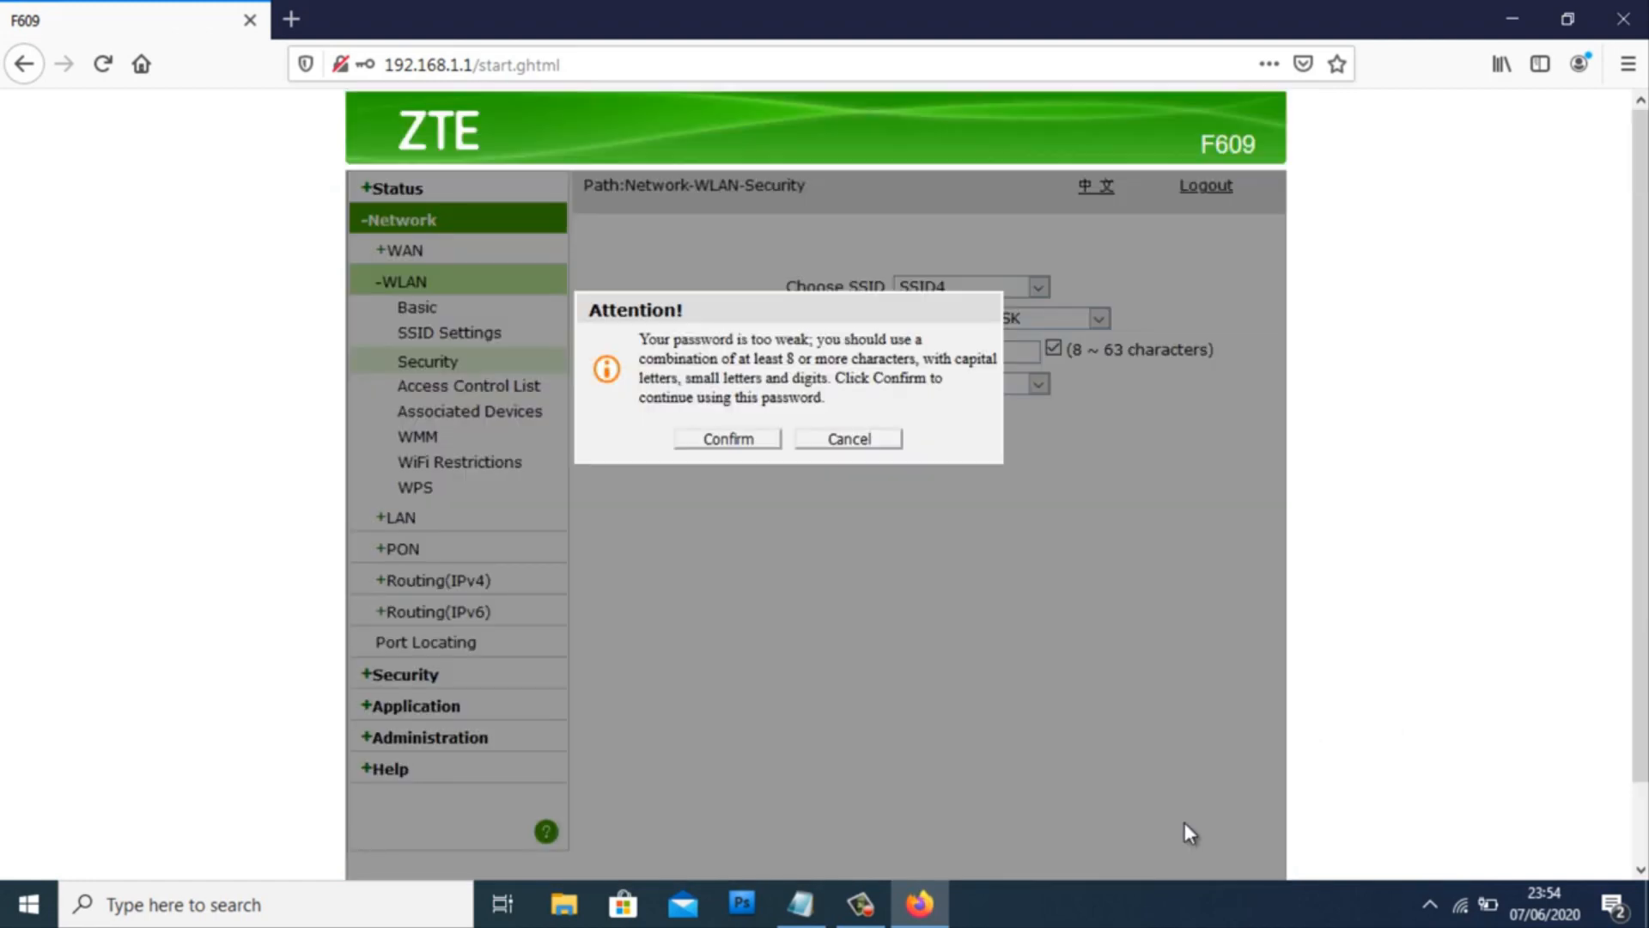
click(730, 440)
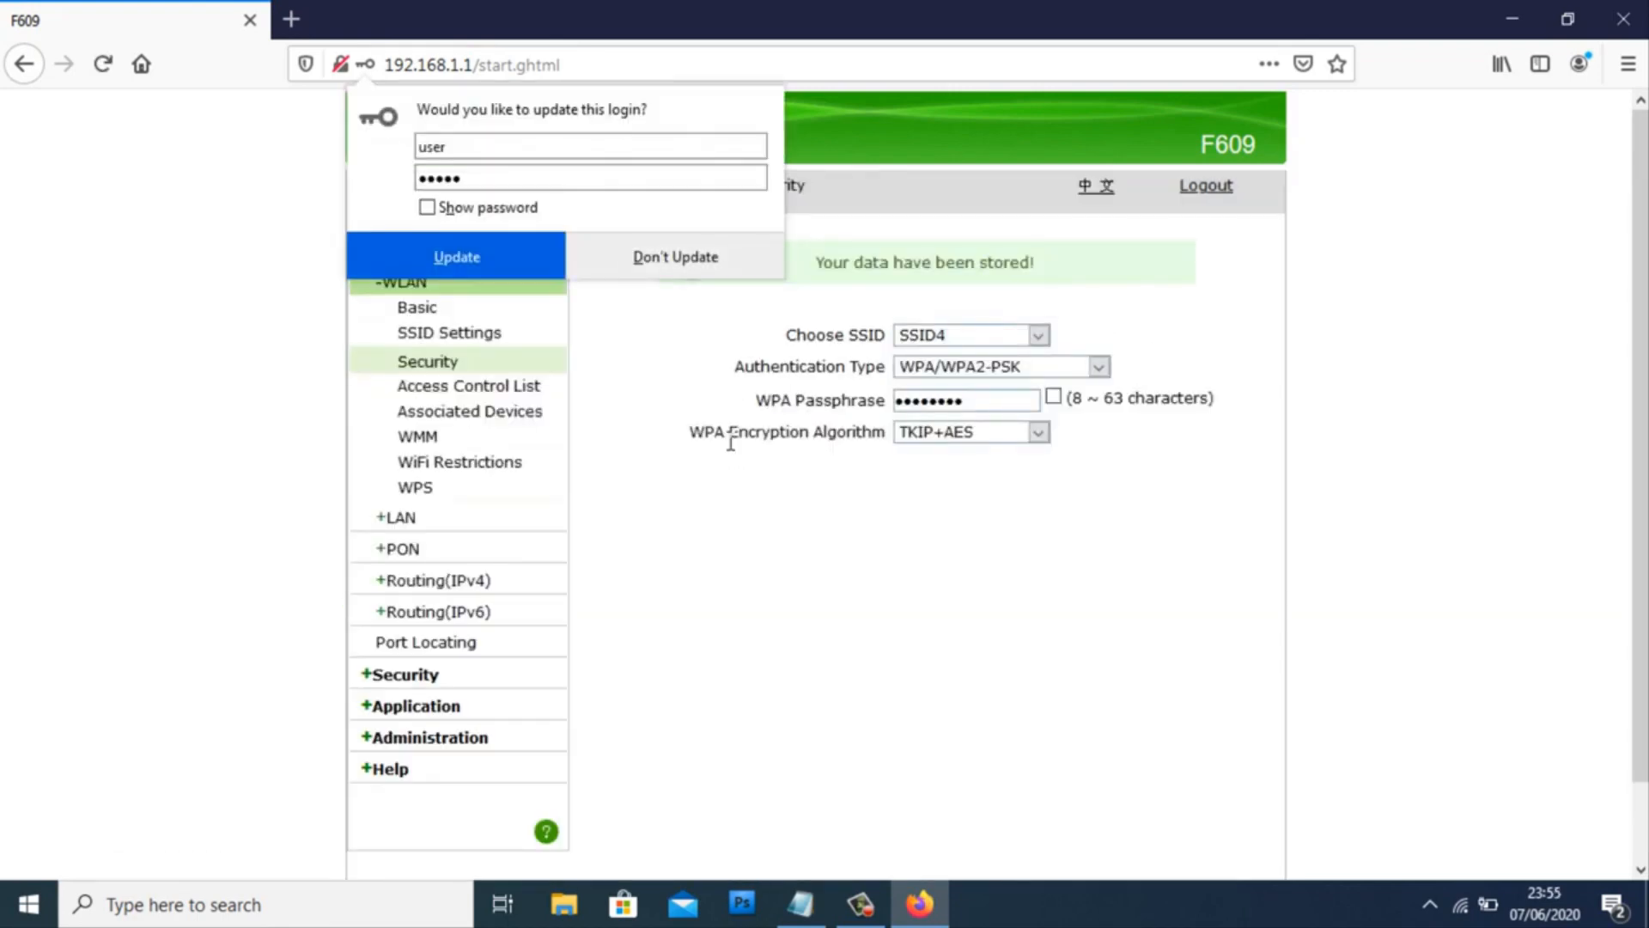
click(1079, 450)
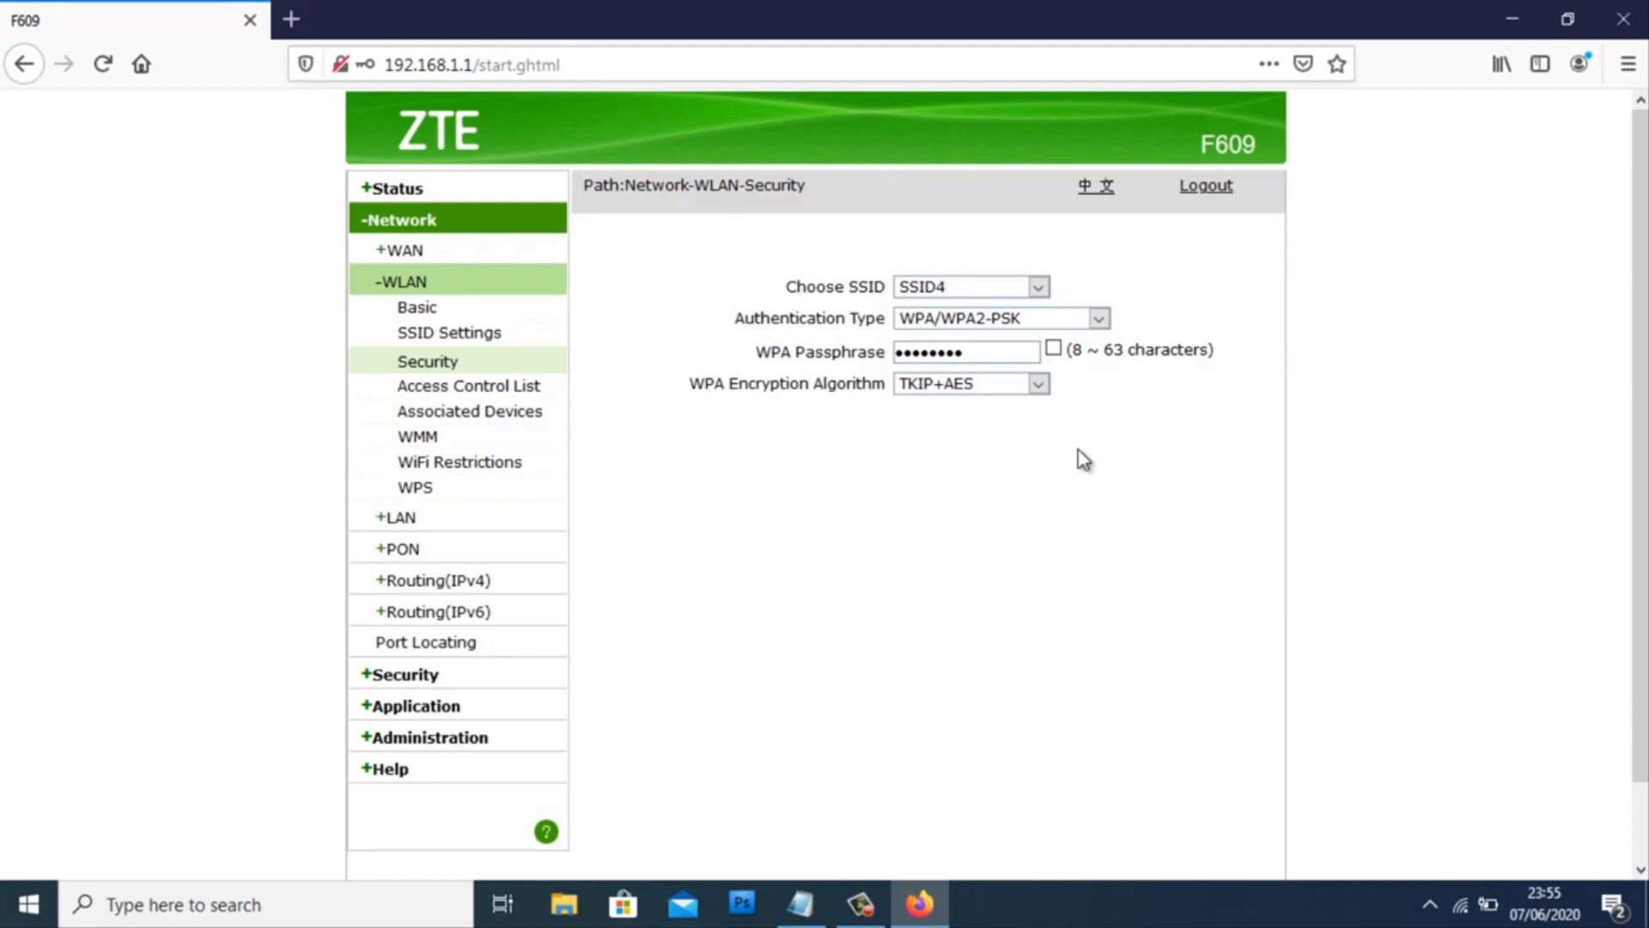
click(1460, 905)
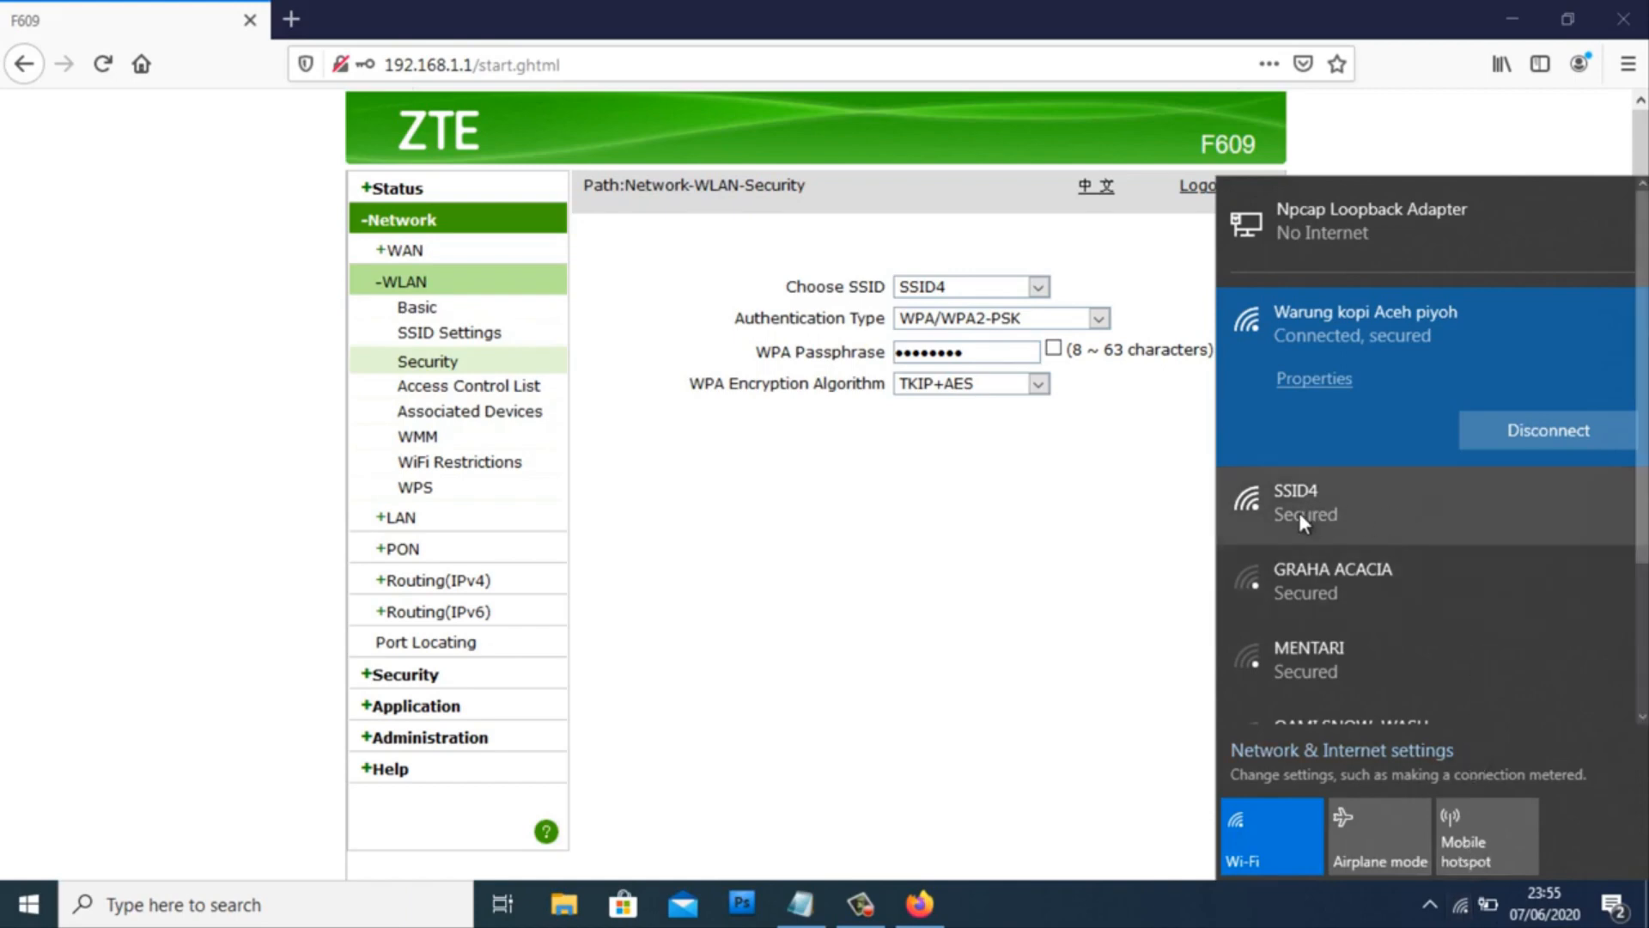
- Connect the PC to SSID4 using the new security key and allow network discovery
click(1400, 512)
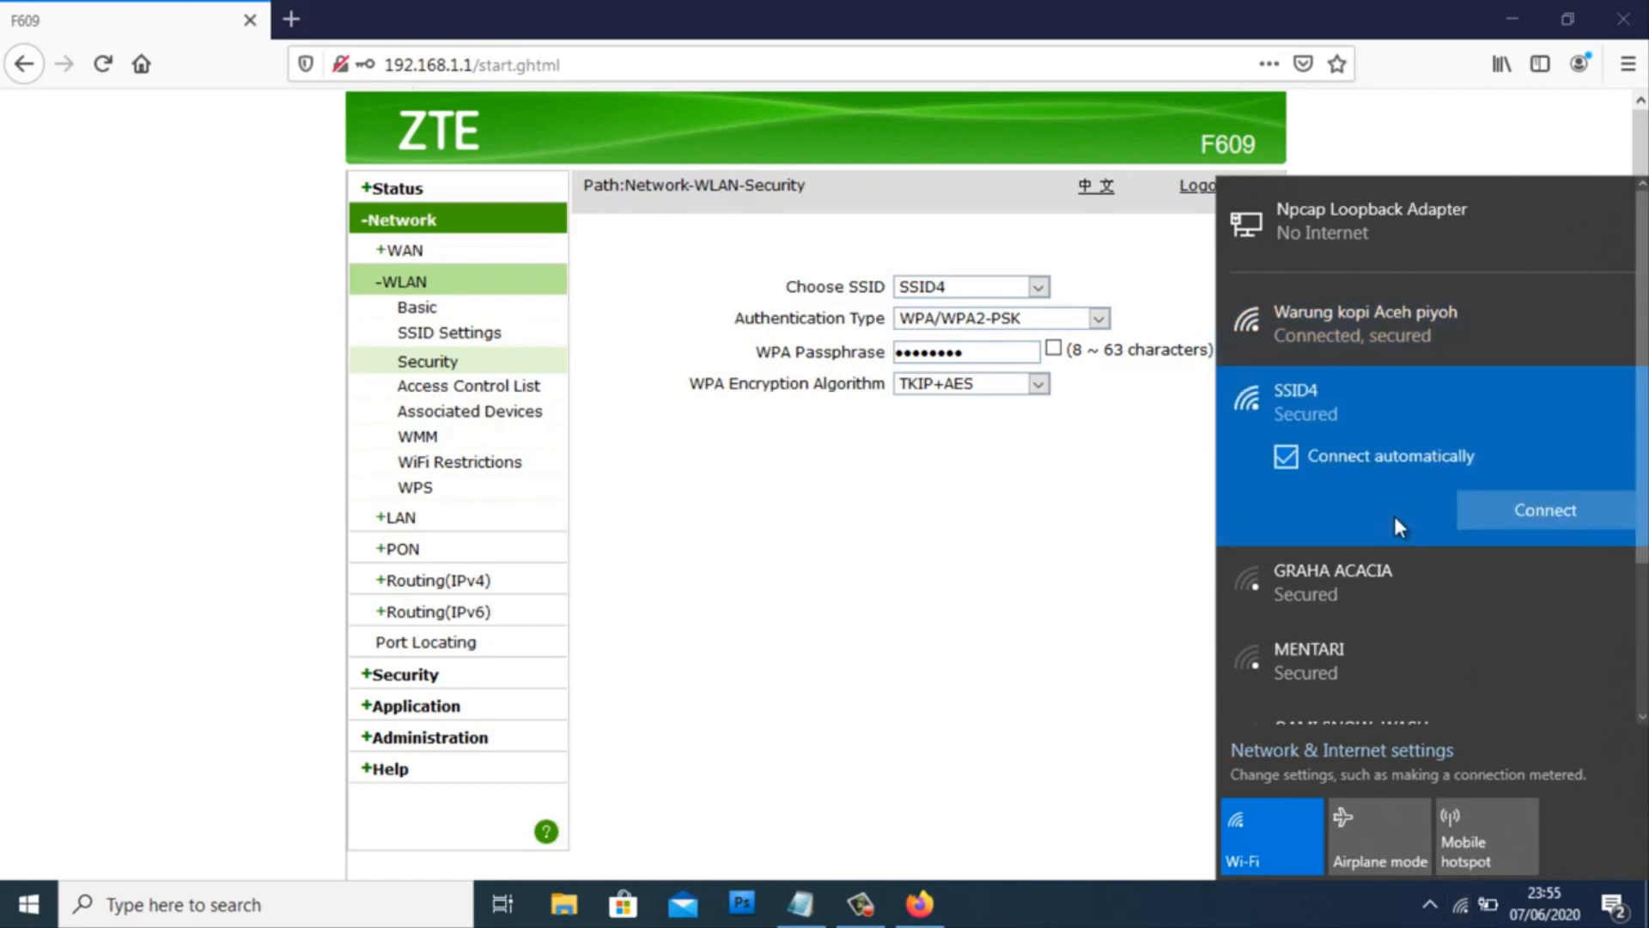
click(1484, 518)
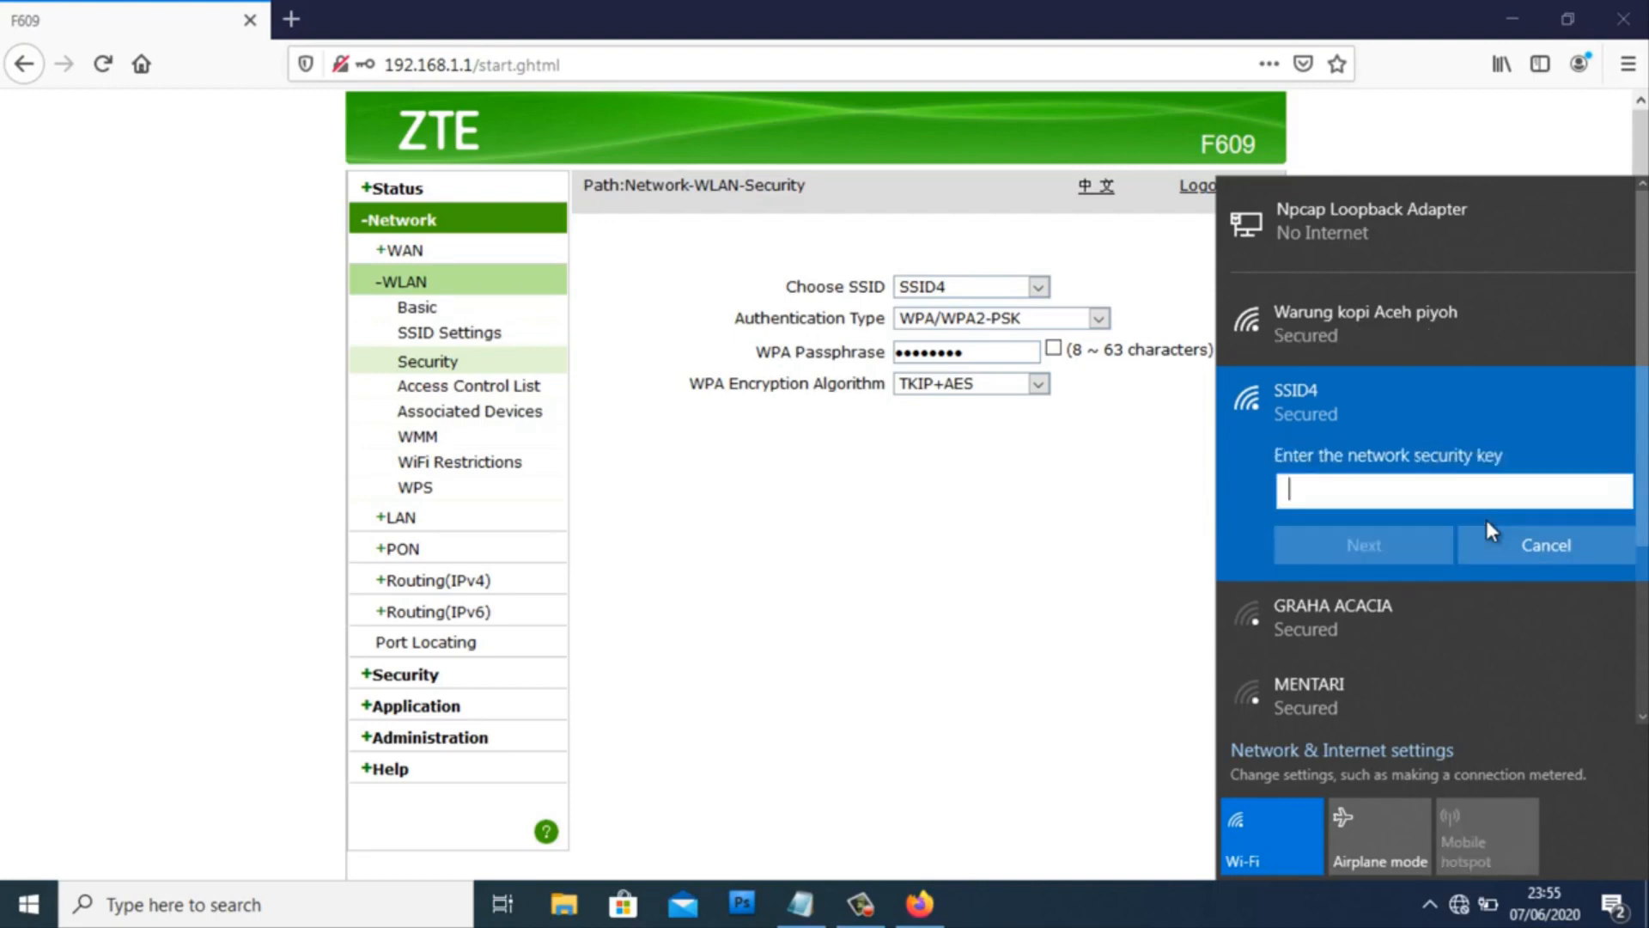
text(********)
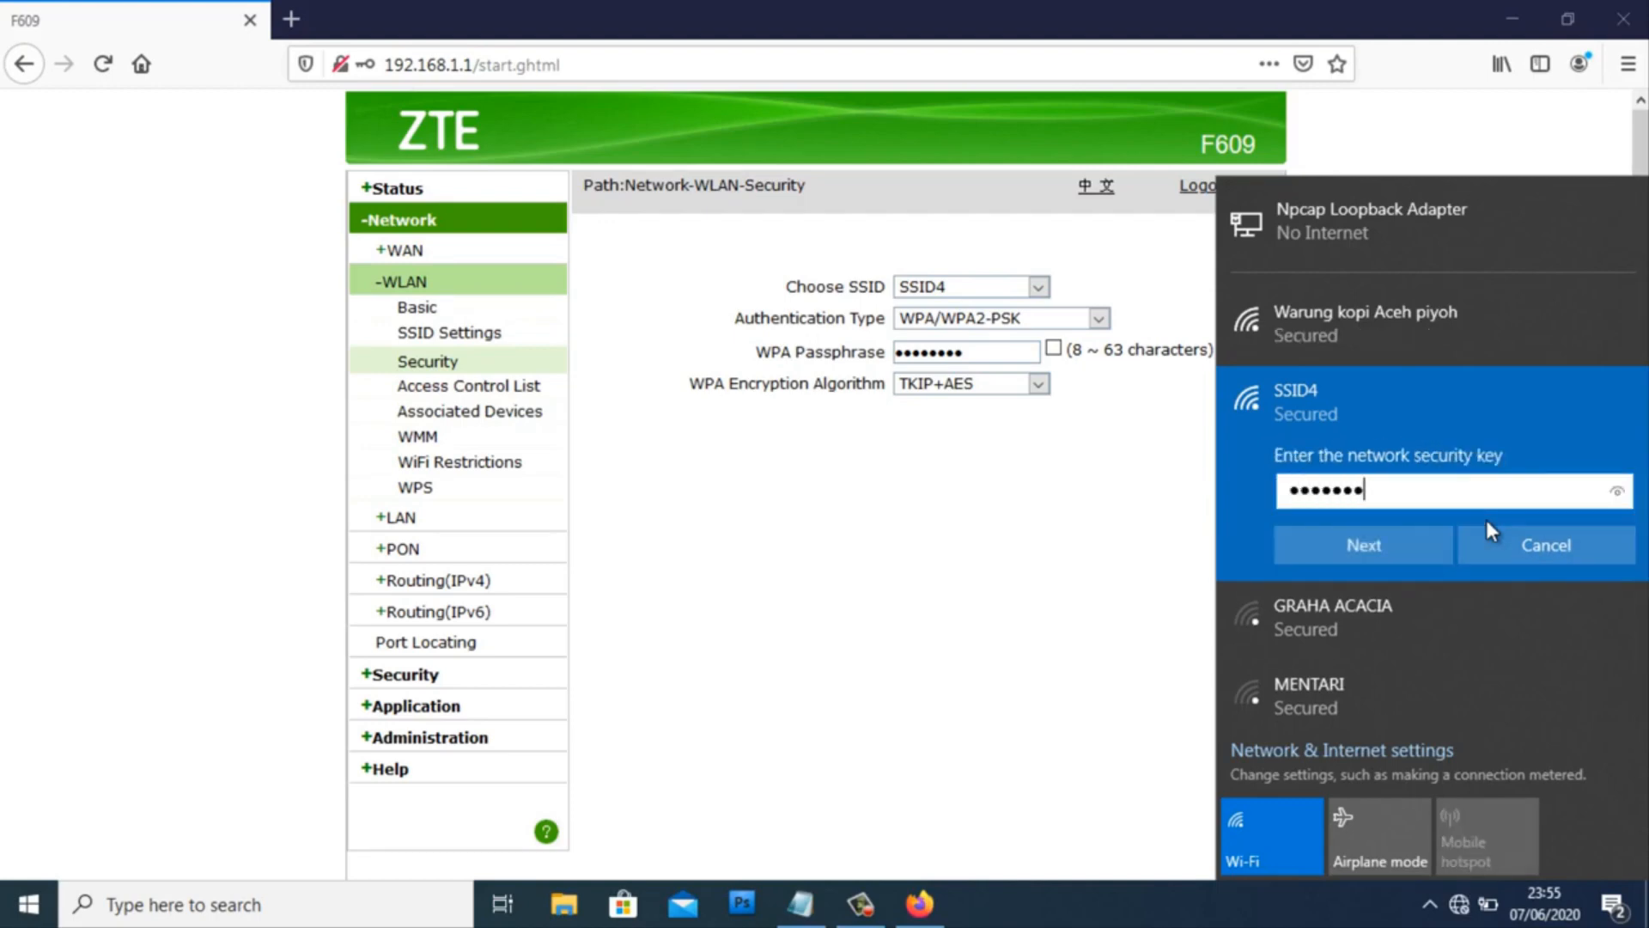
click(1617, 492)
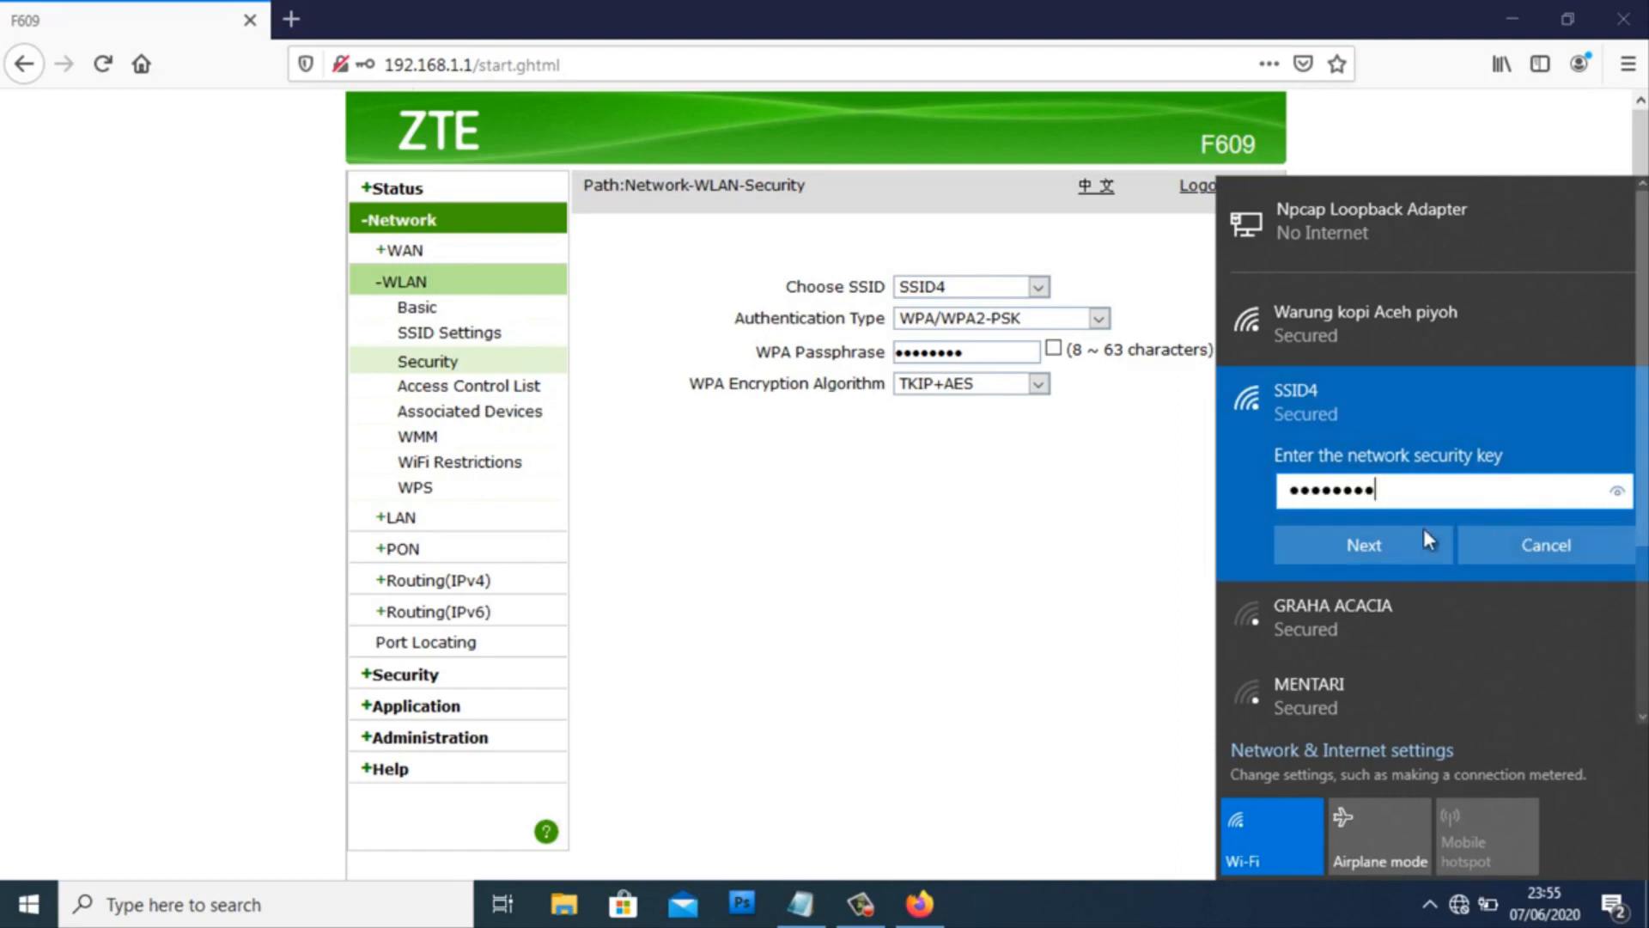
click(1379, 541)
click(1376, 618)
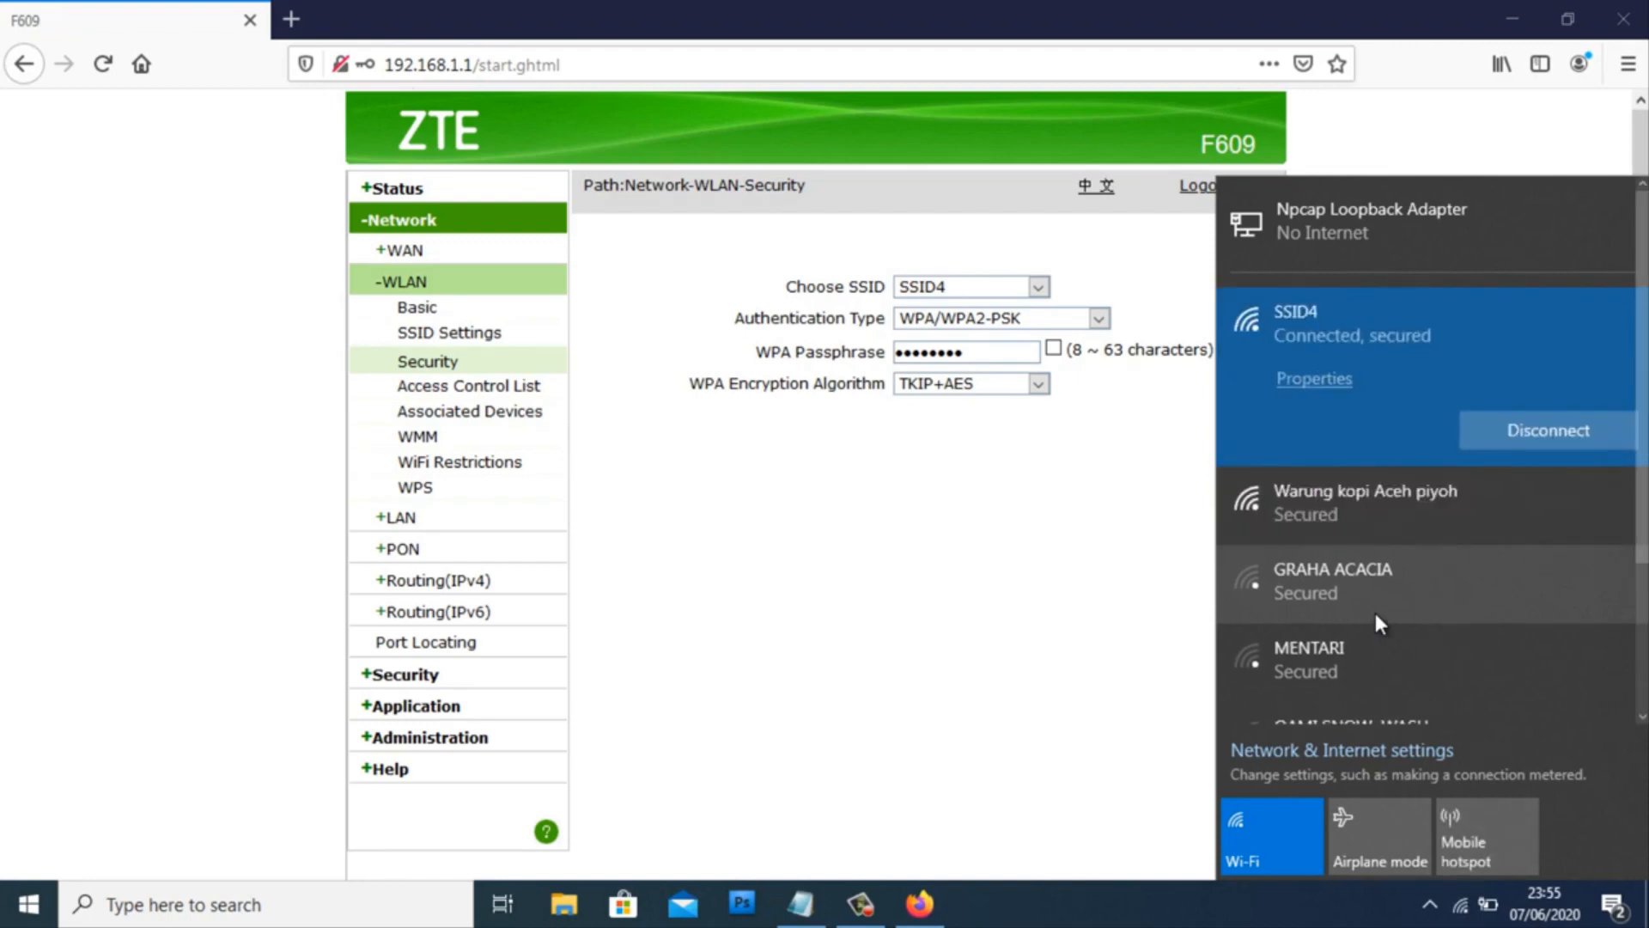
- Run 'ping 8.8.8.8 -t' in Command Prompt, check the replies, then minimize it
key(super+r)
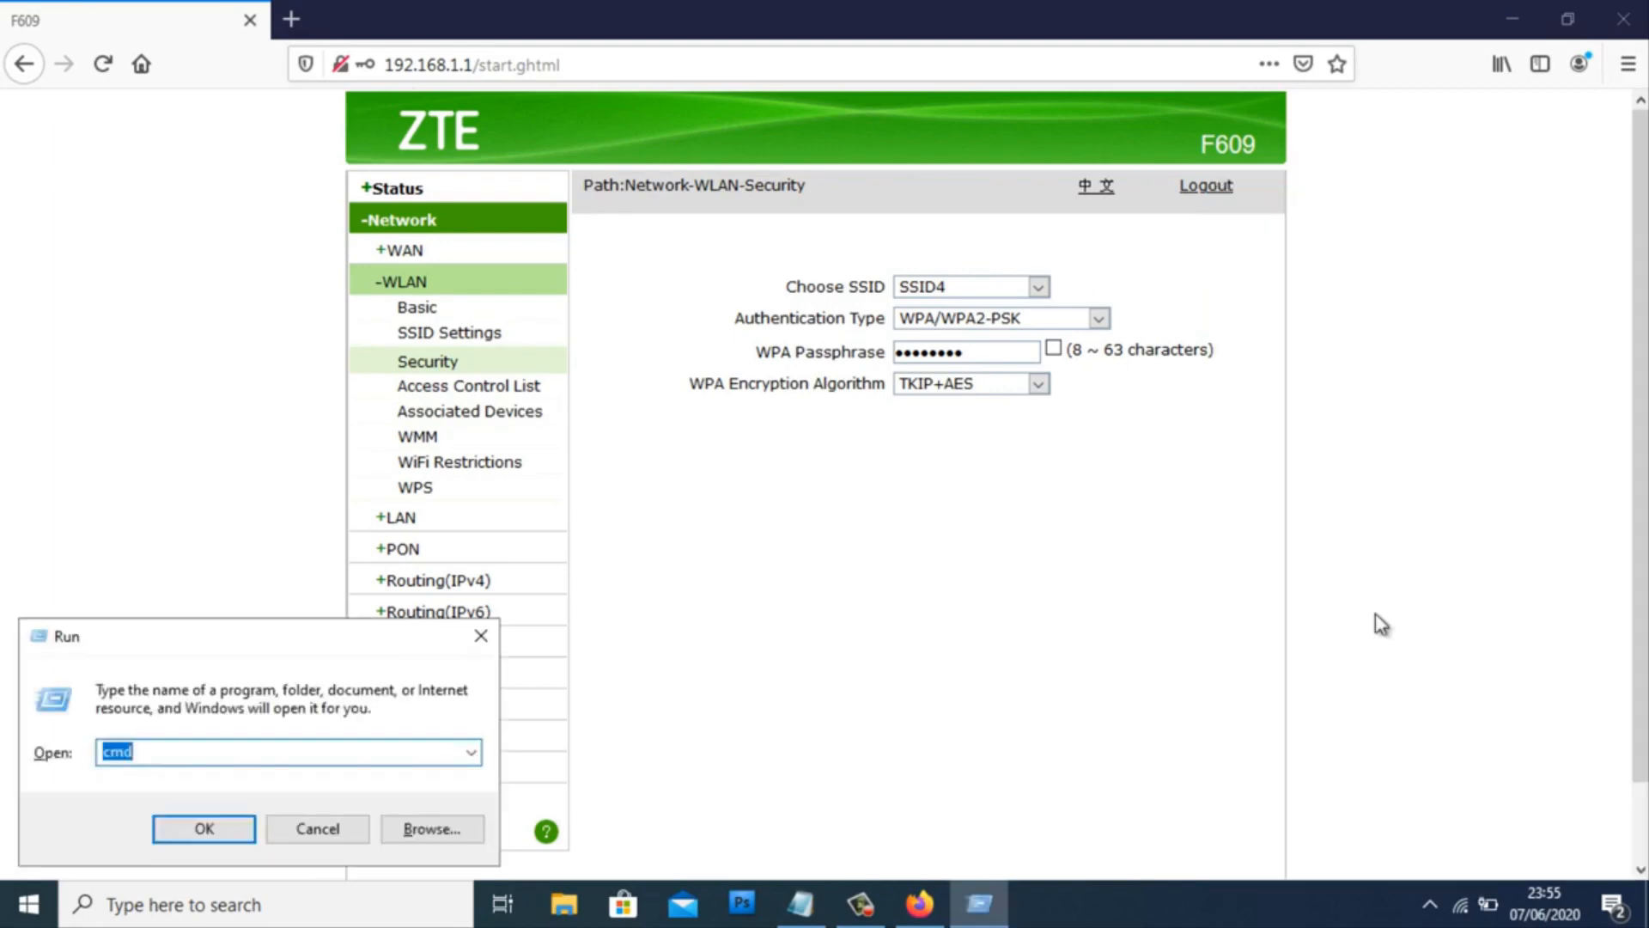
key(Return)
text(p)
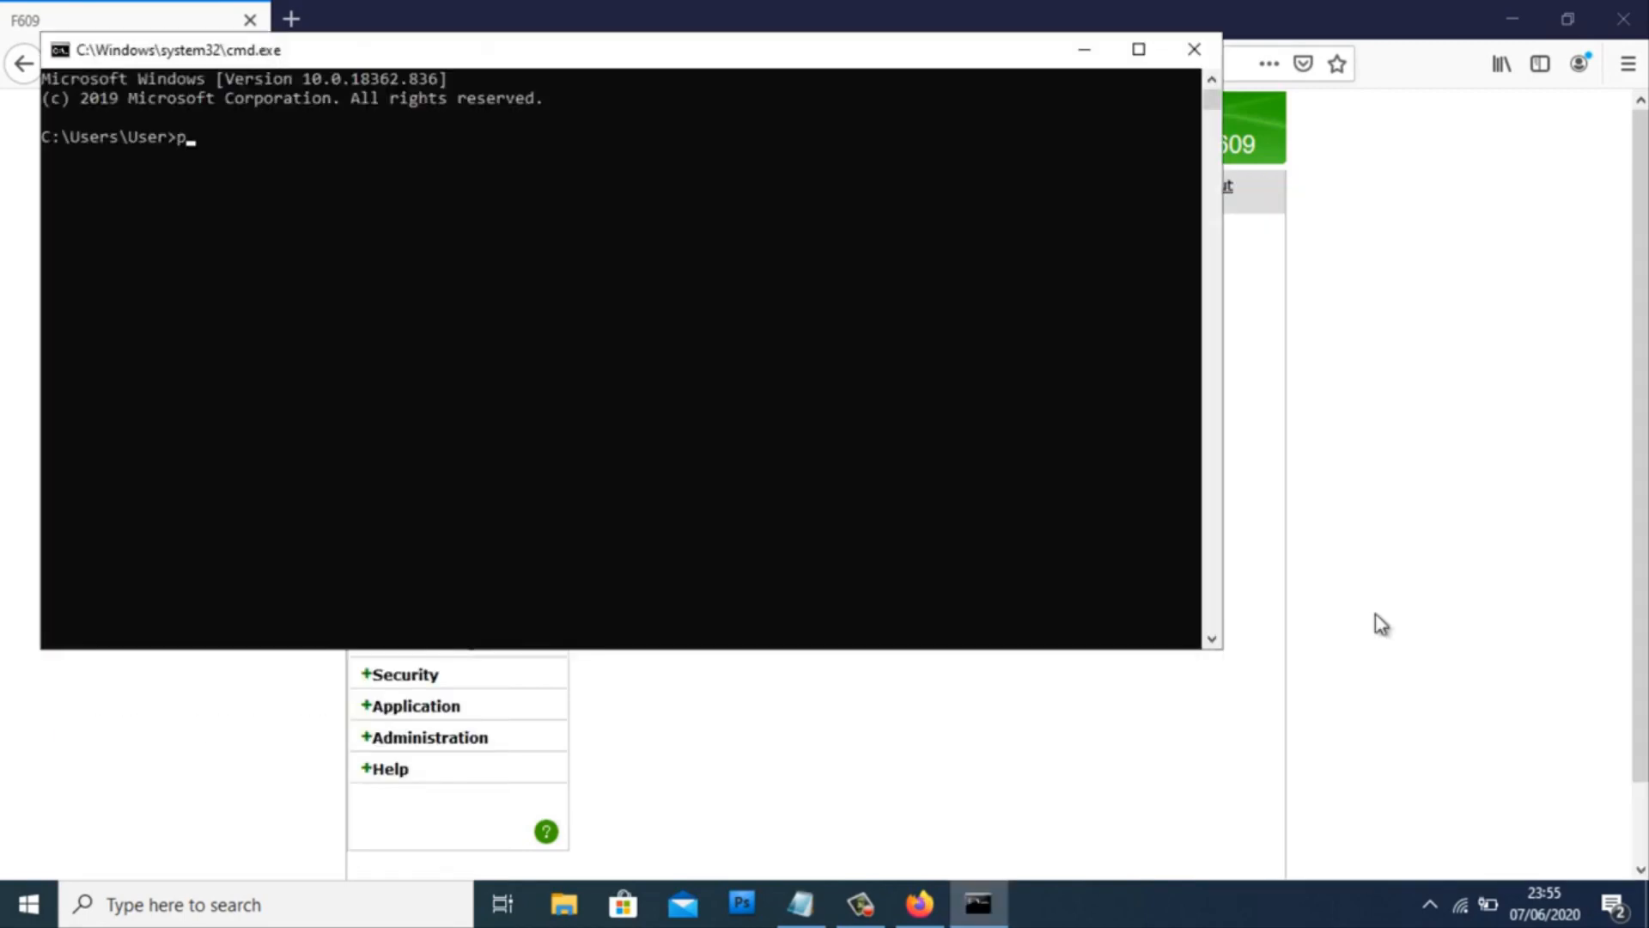
text(ing 8.8.8.8 -t)
key(Return)
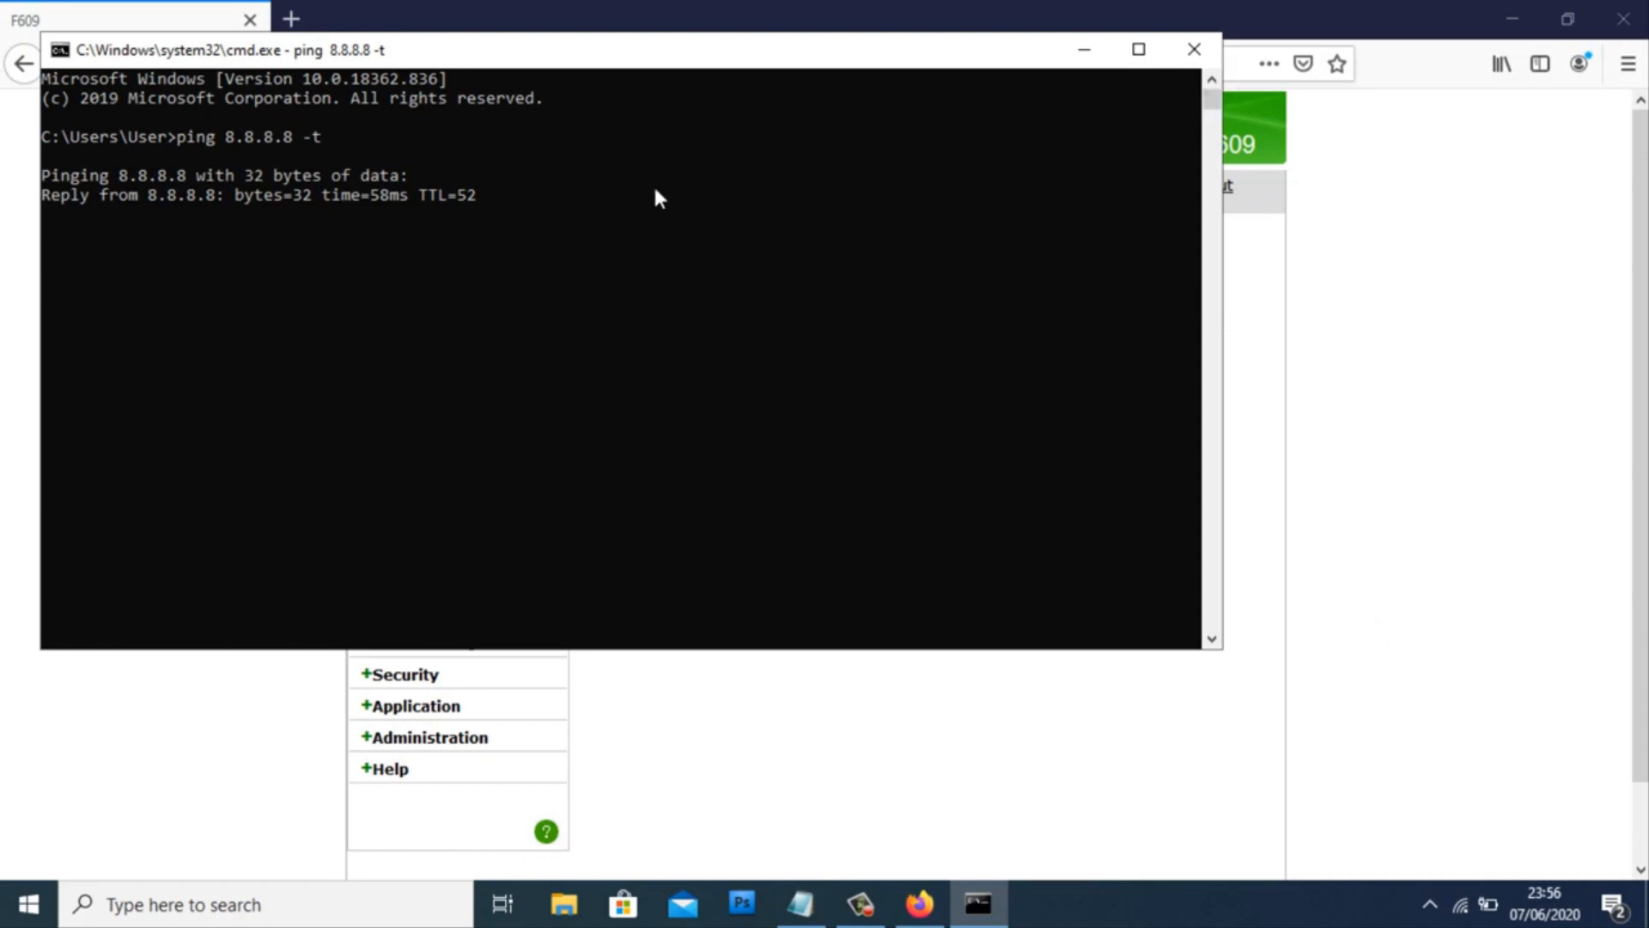
click(1096, 61)
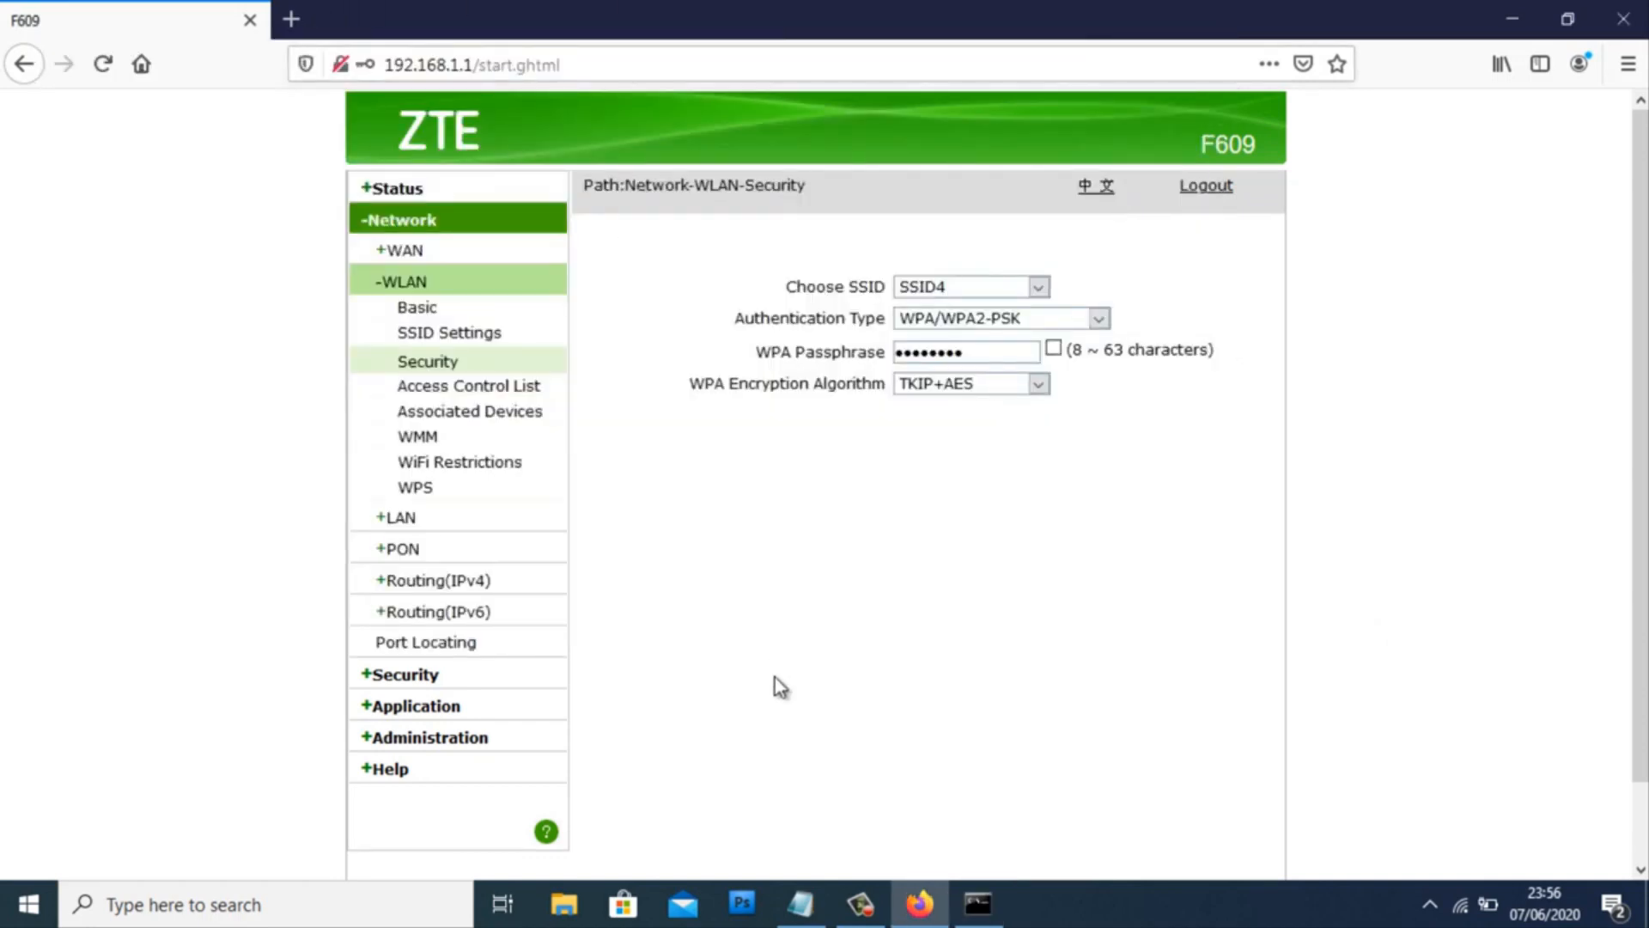
- Write a four-line Notepad note saying Google was reached using the newly created SSID4
click(802, 893)
text(Okey saya te)
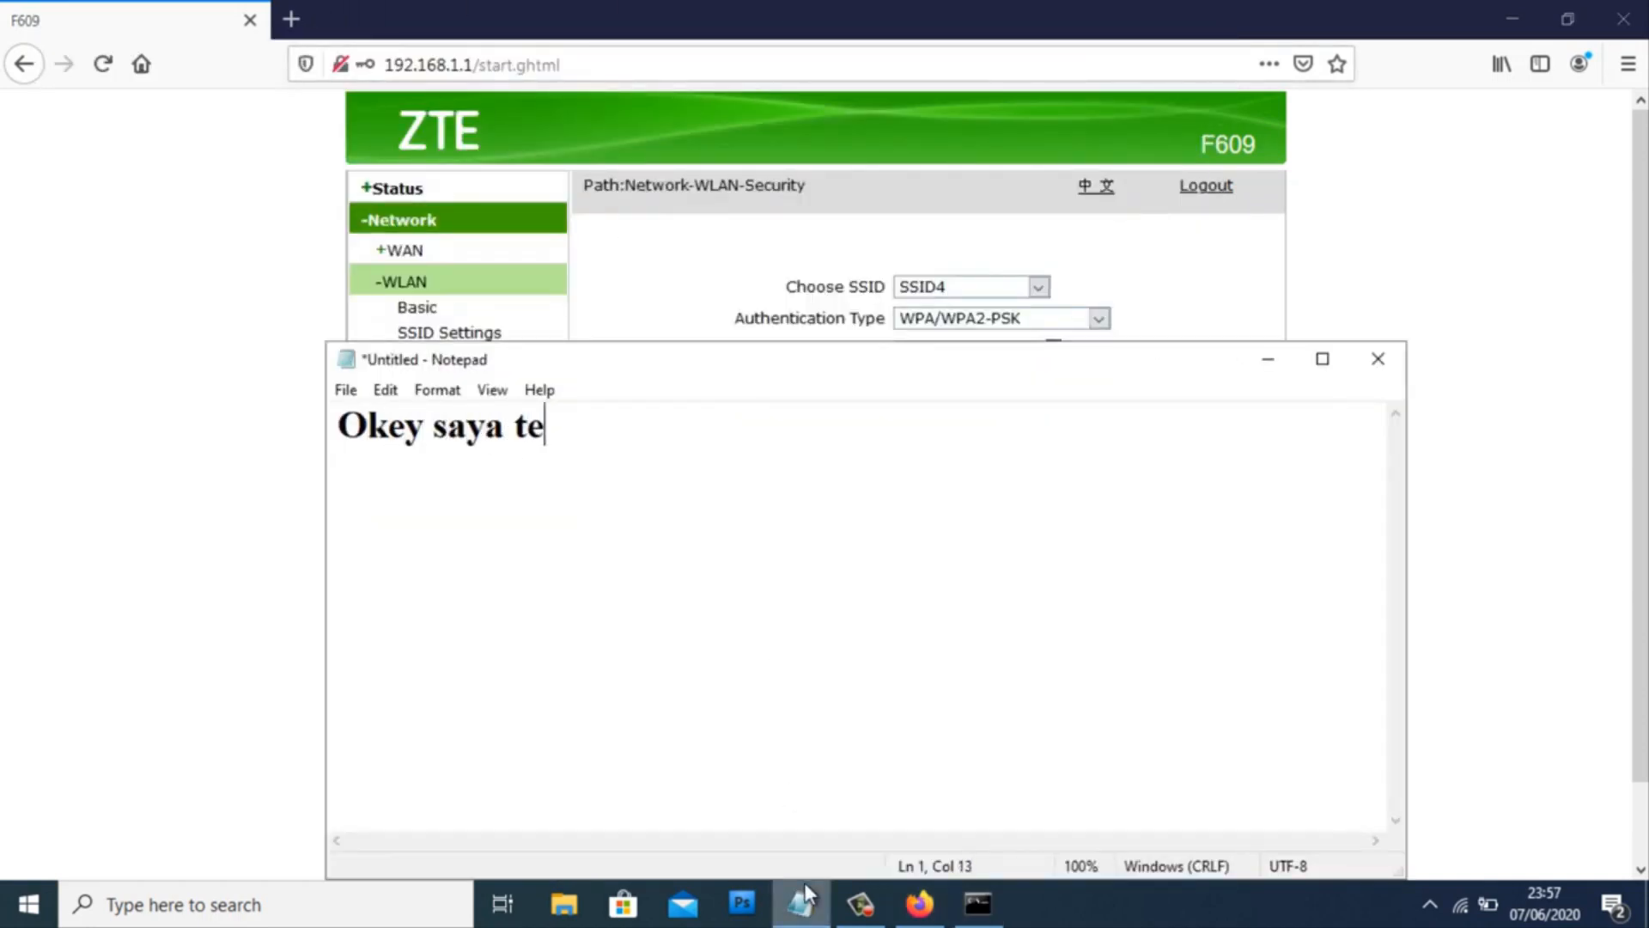
text(lah berhasil terkone)
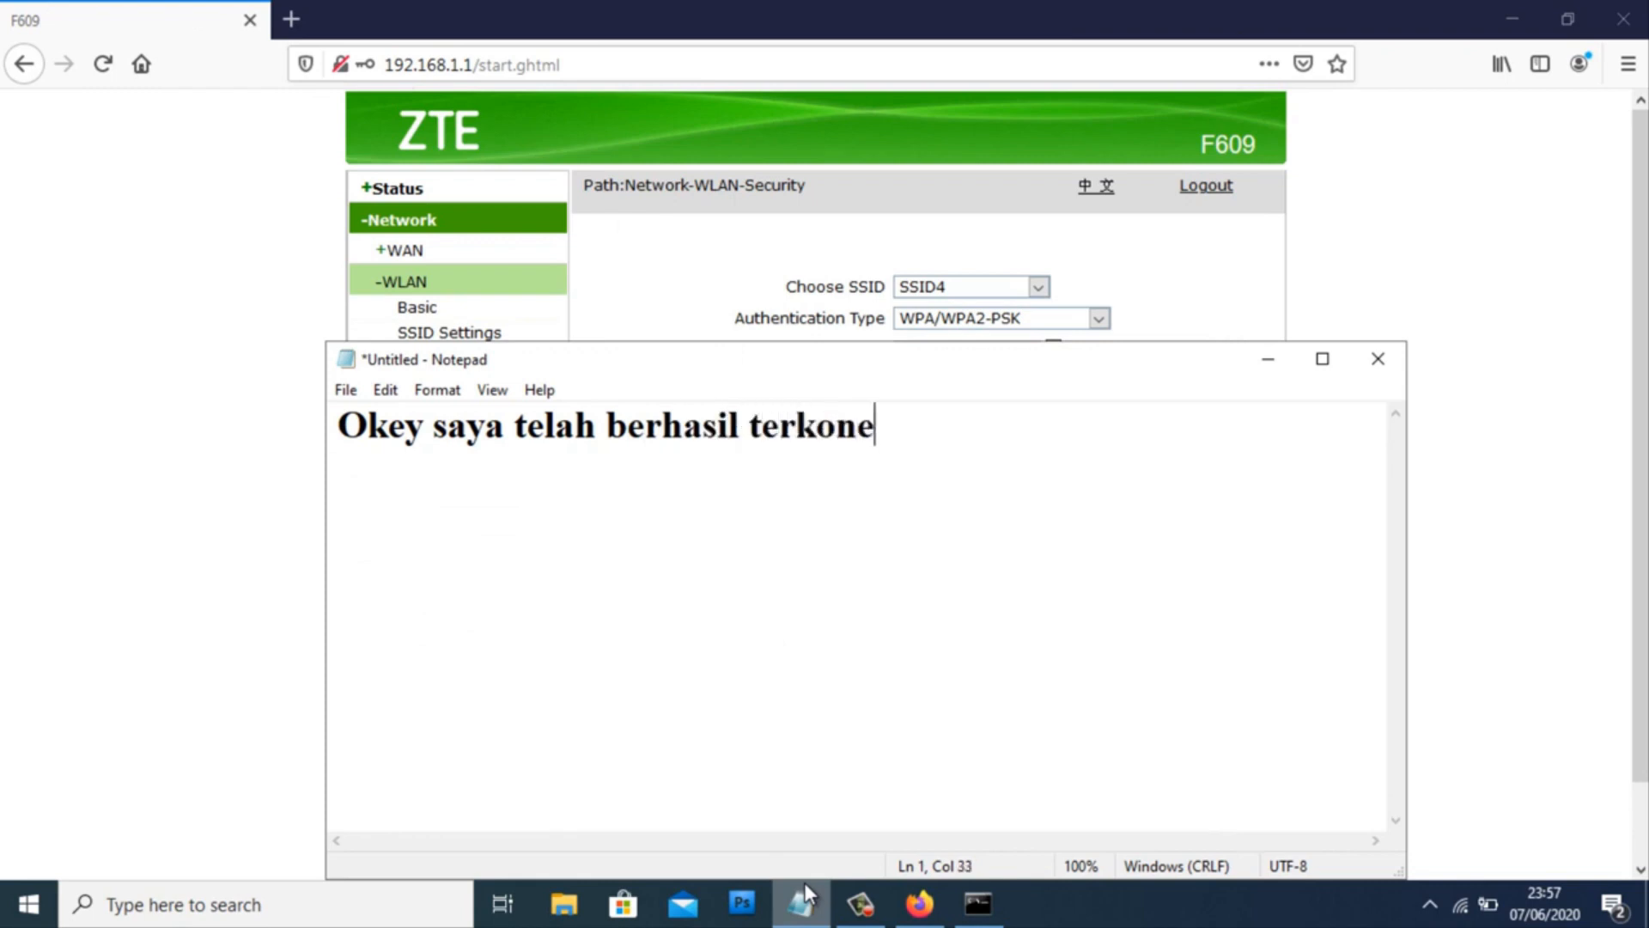
text(ksi ke google)
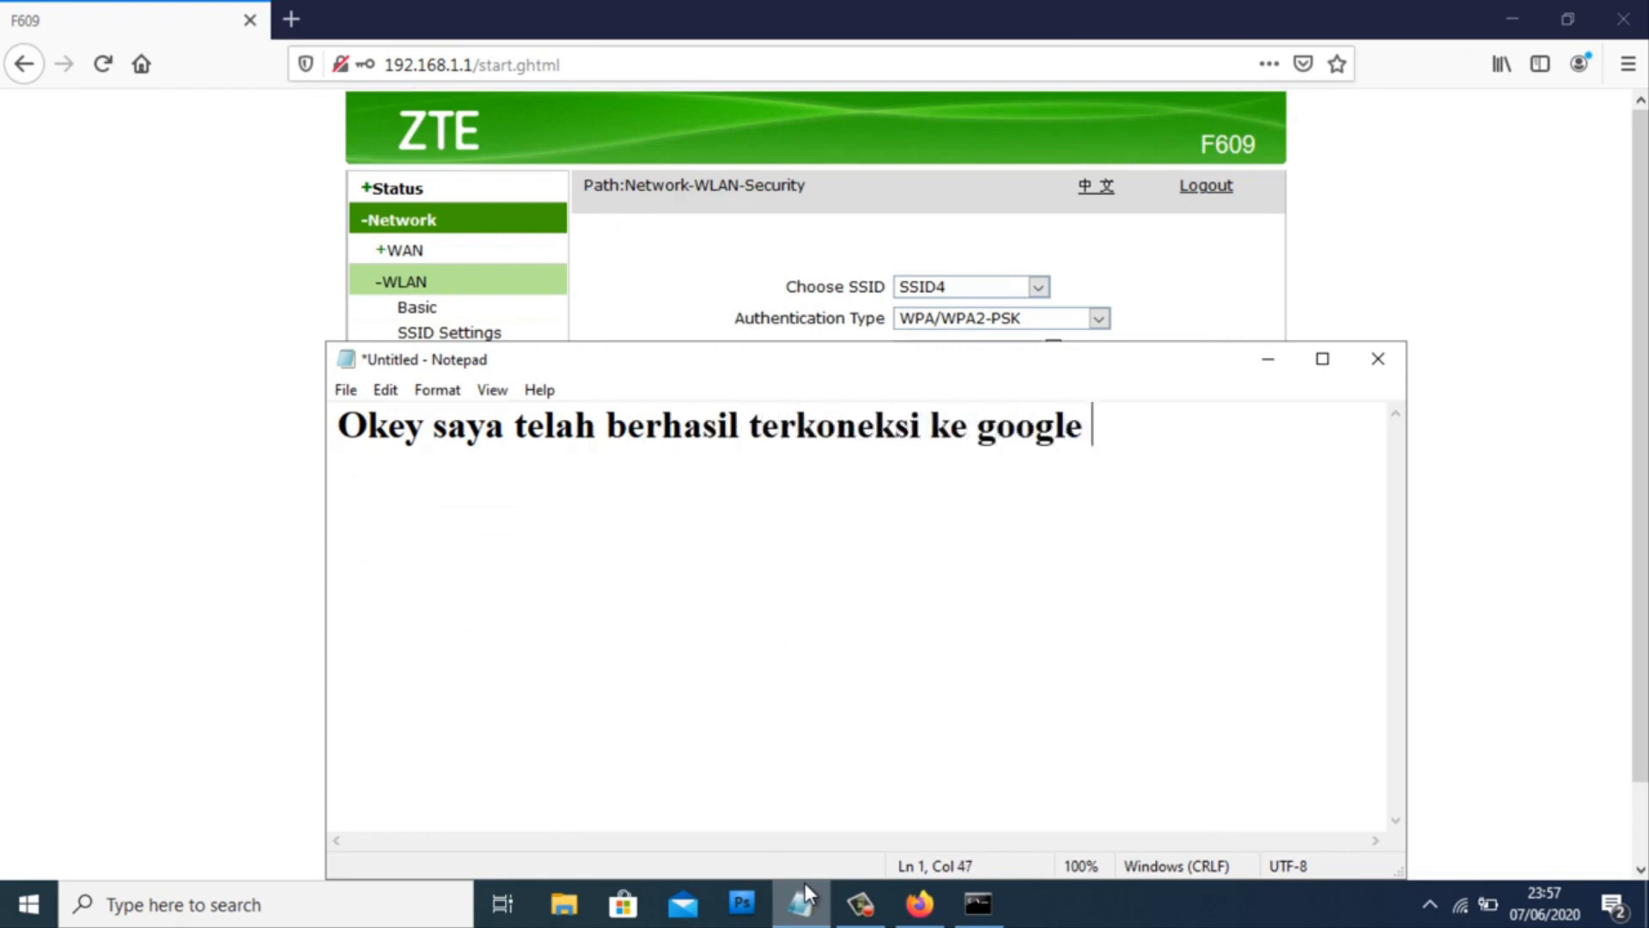
text( dengan)
key(Return)
text(menggunakan)
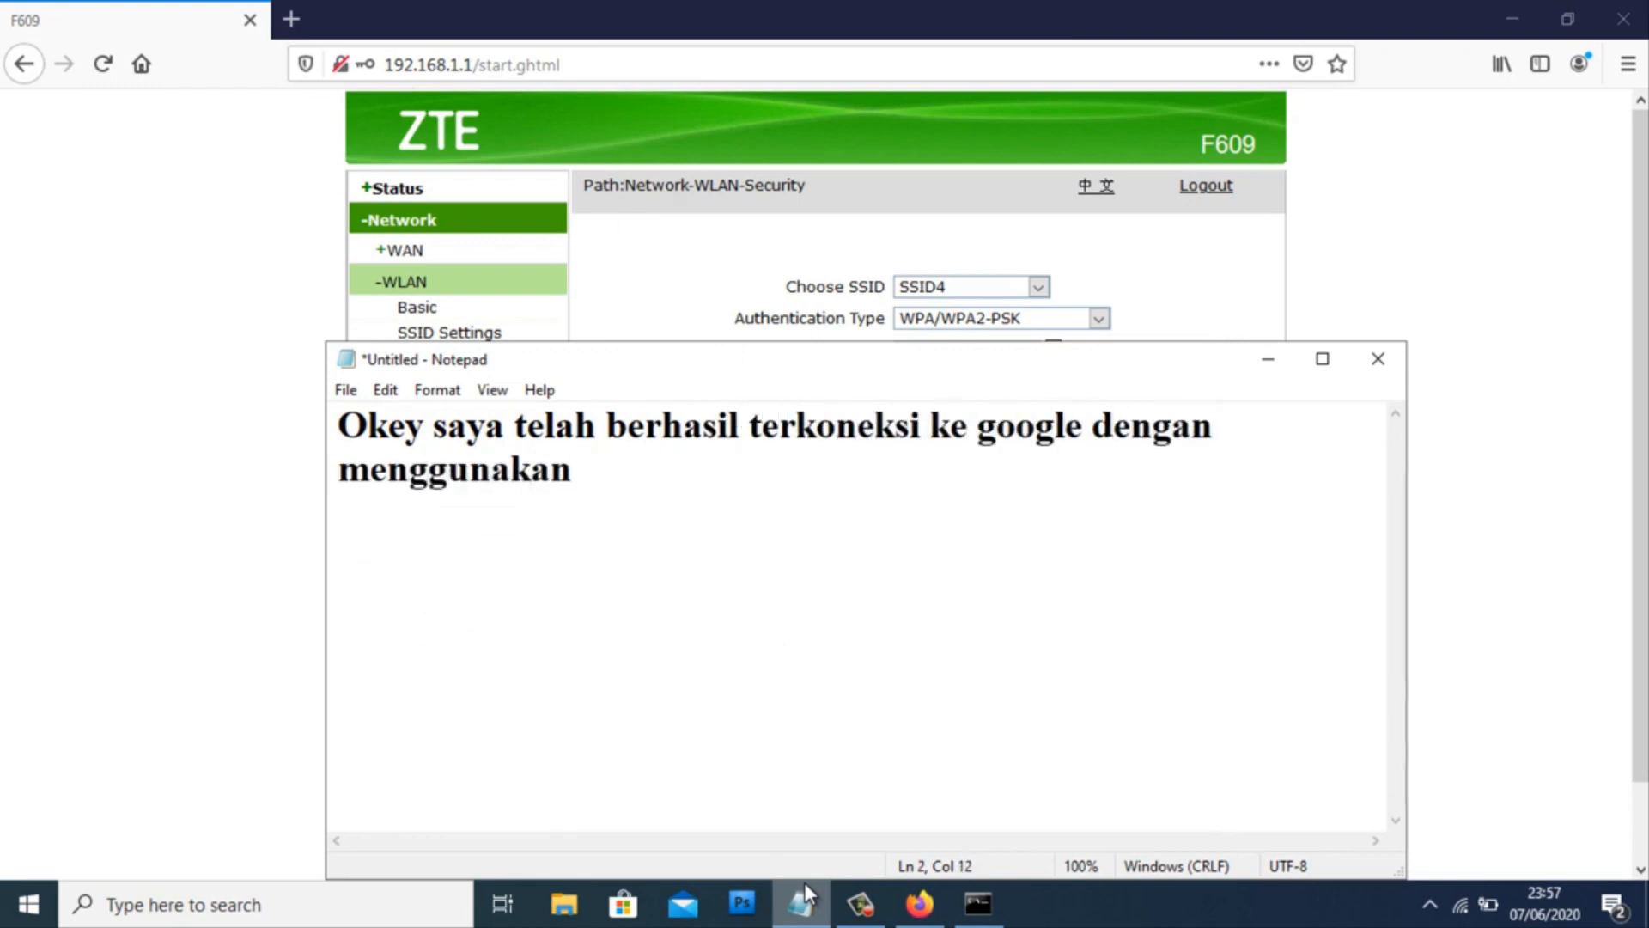
text( SSID4 y)
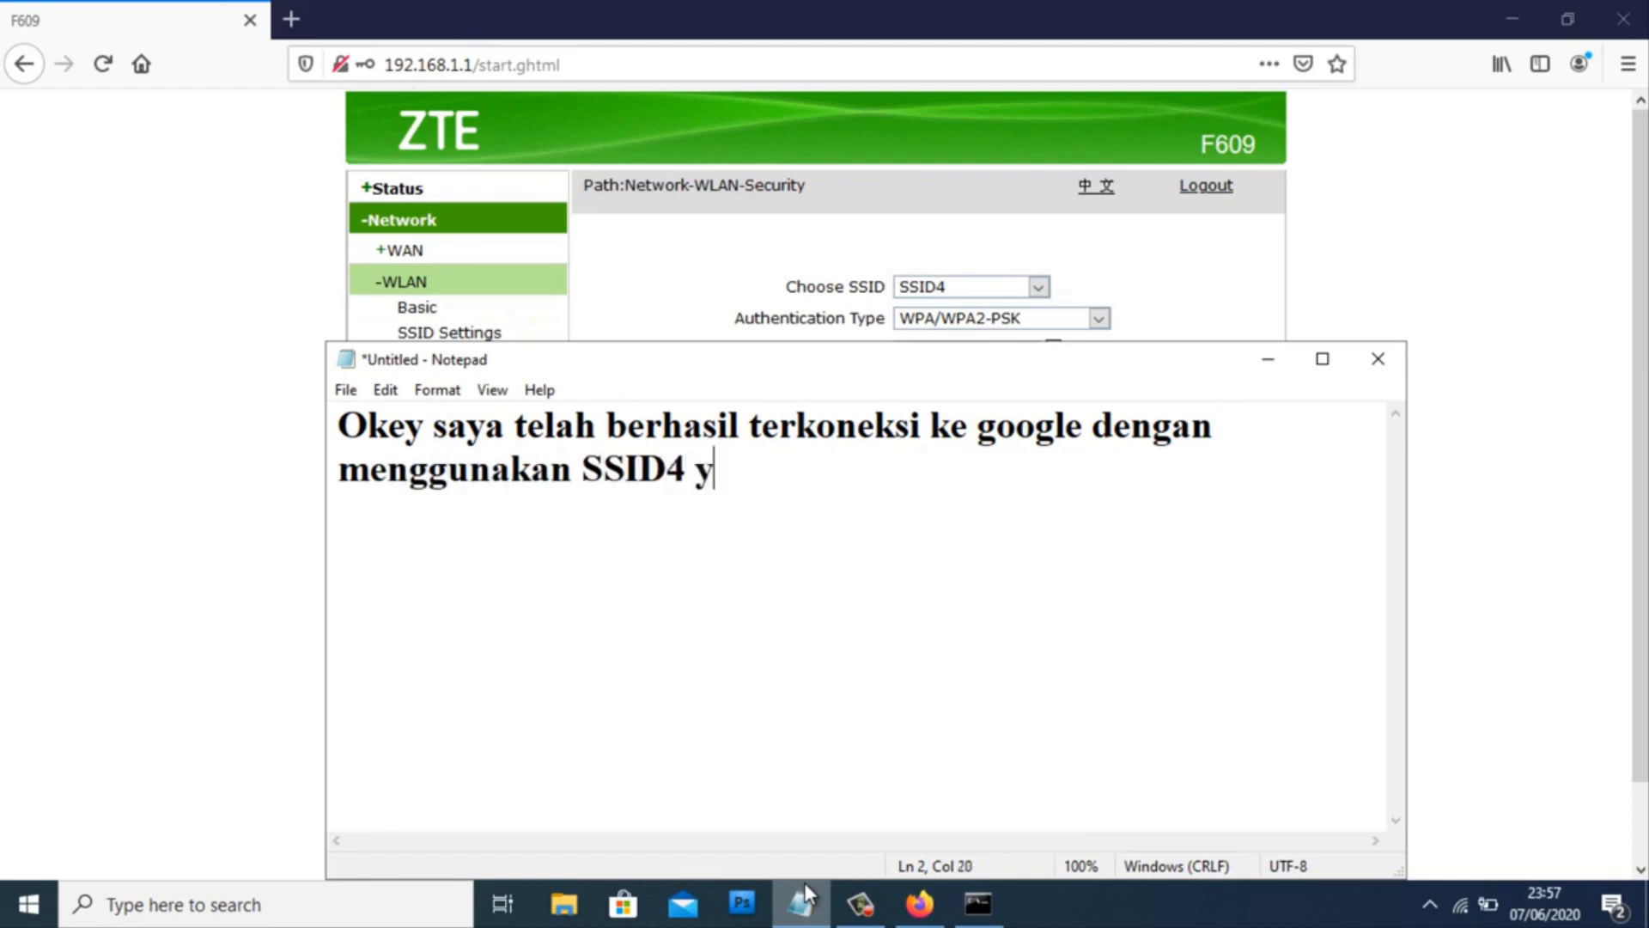
text(ang telah saya buat )
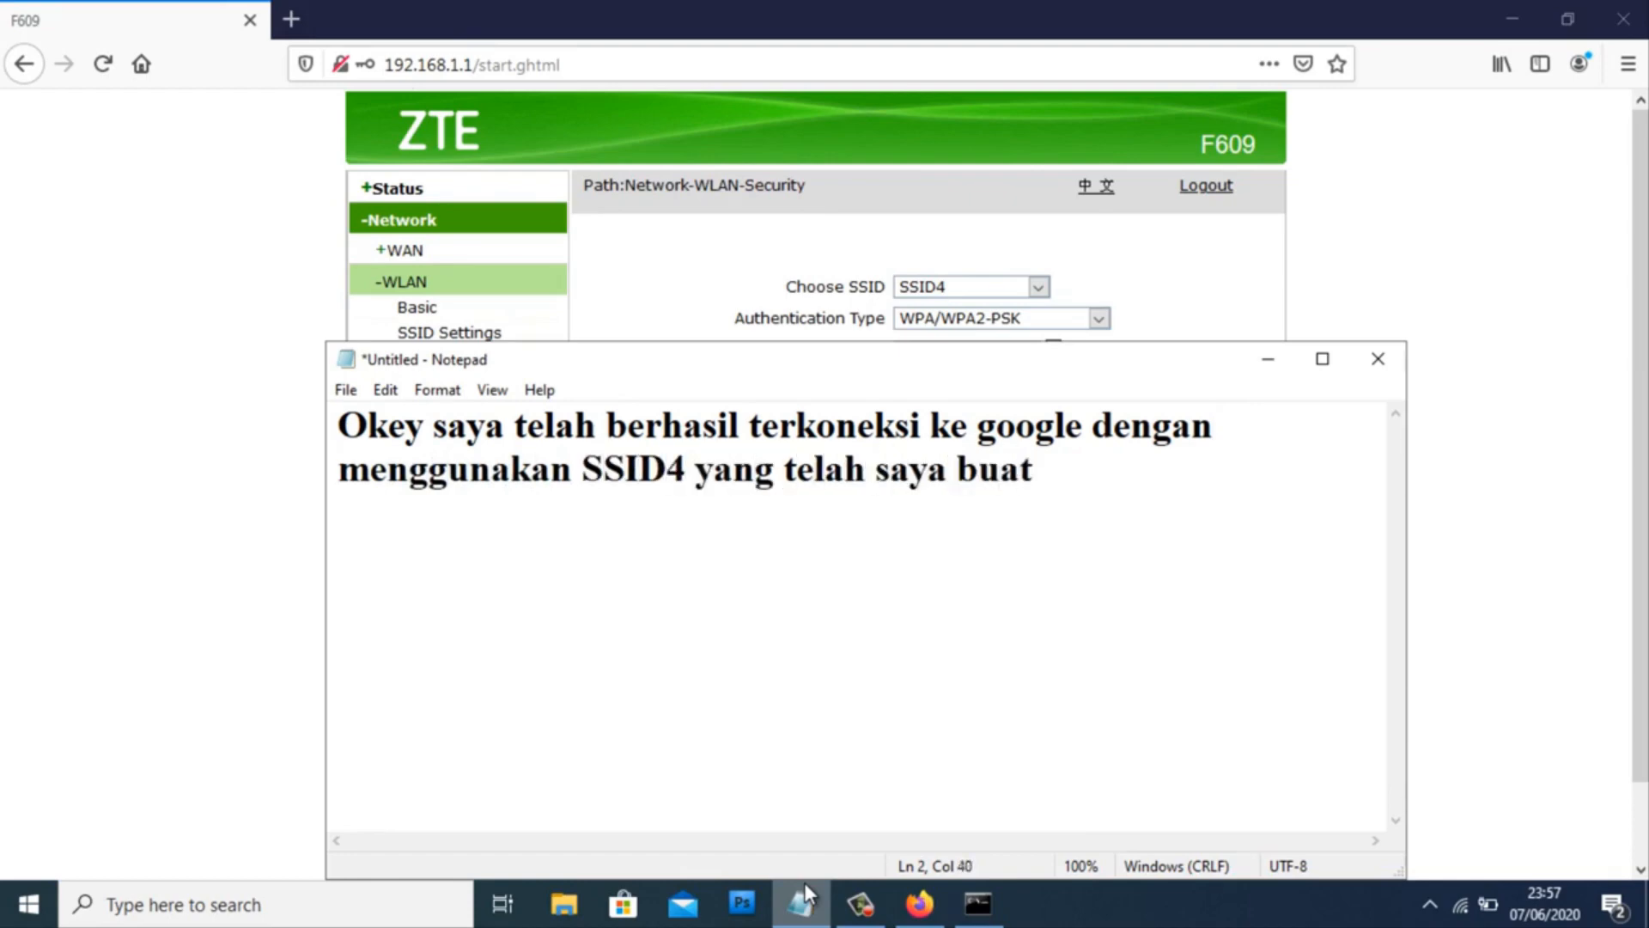
text(sebelumnya)
key(Return)
text(bila )
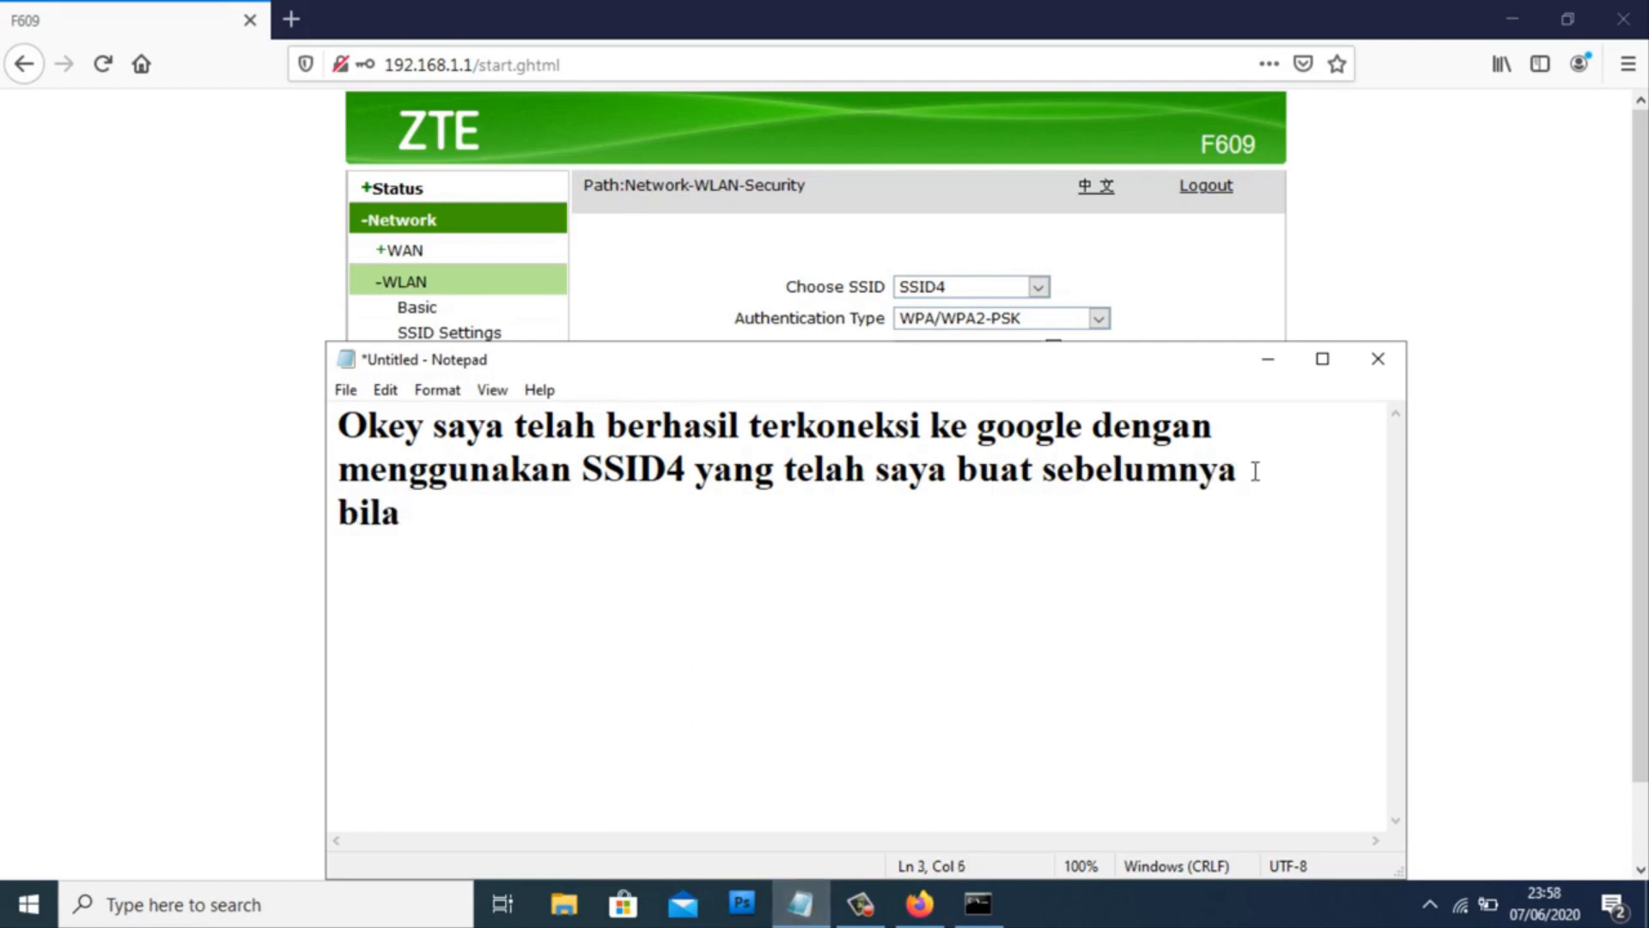
text(teman-teman ingin tam)
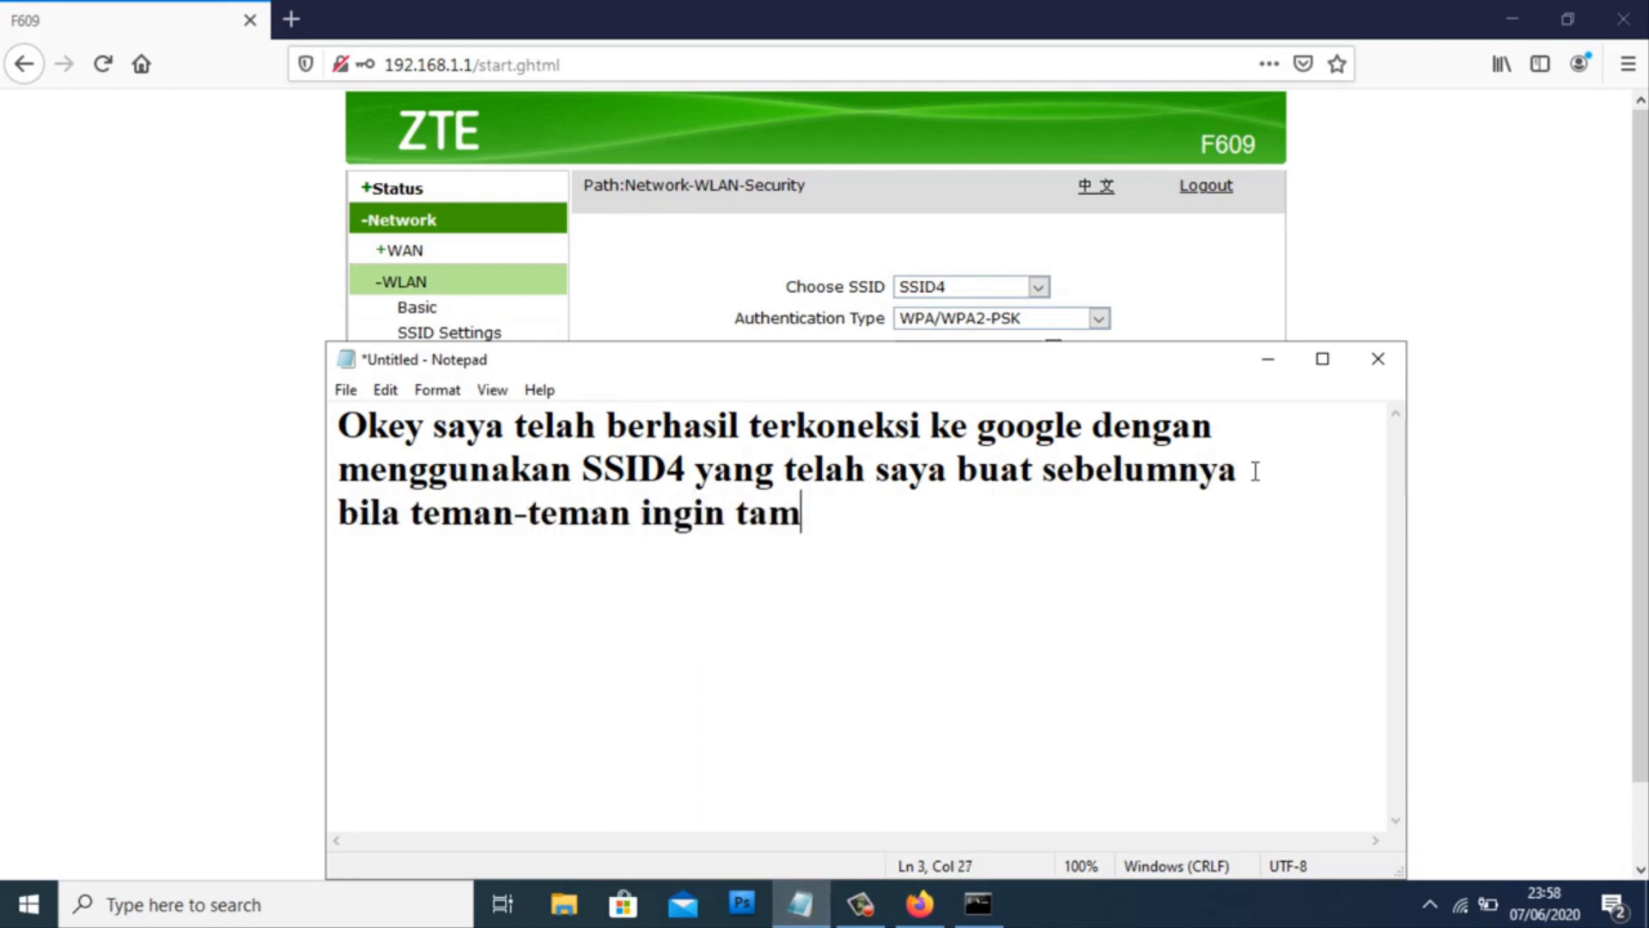
text(bahkan lagi silahkan)
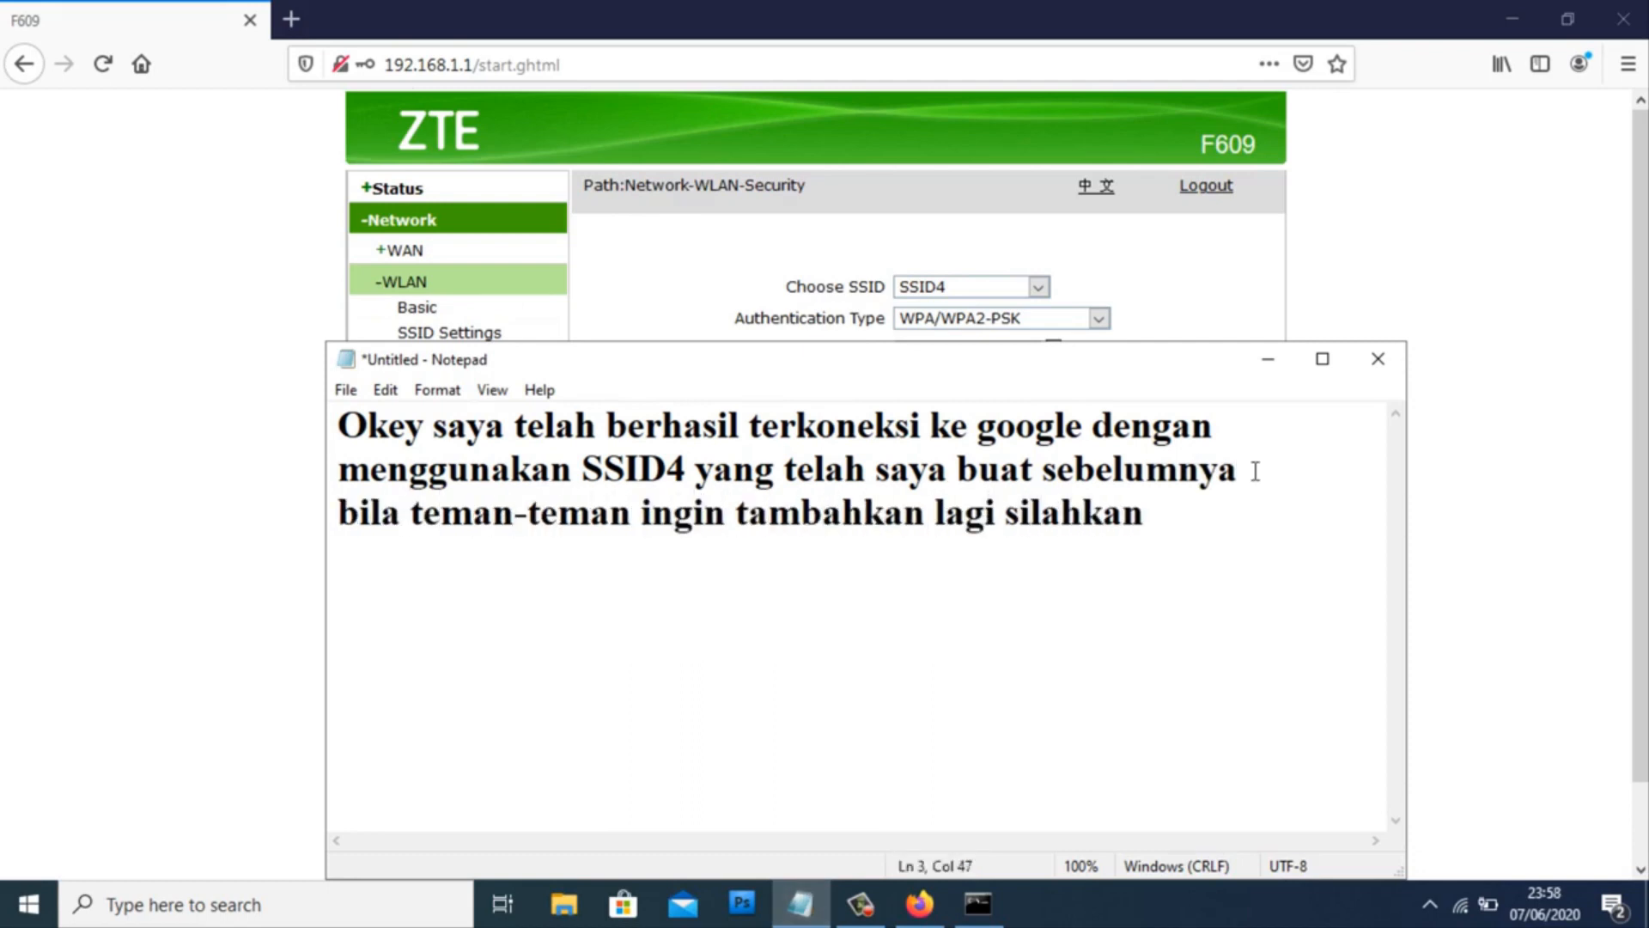
key(Return)
text(ulangi dengan cara )
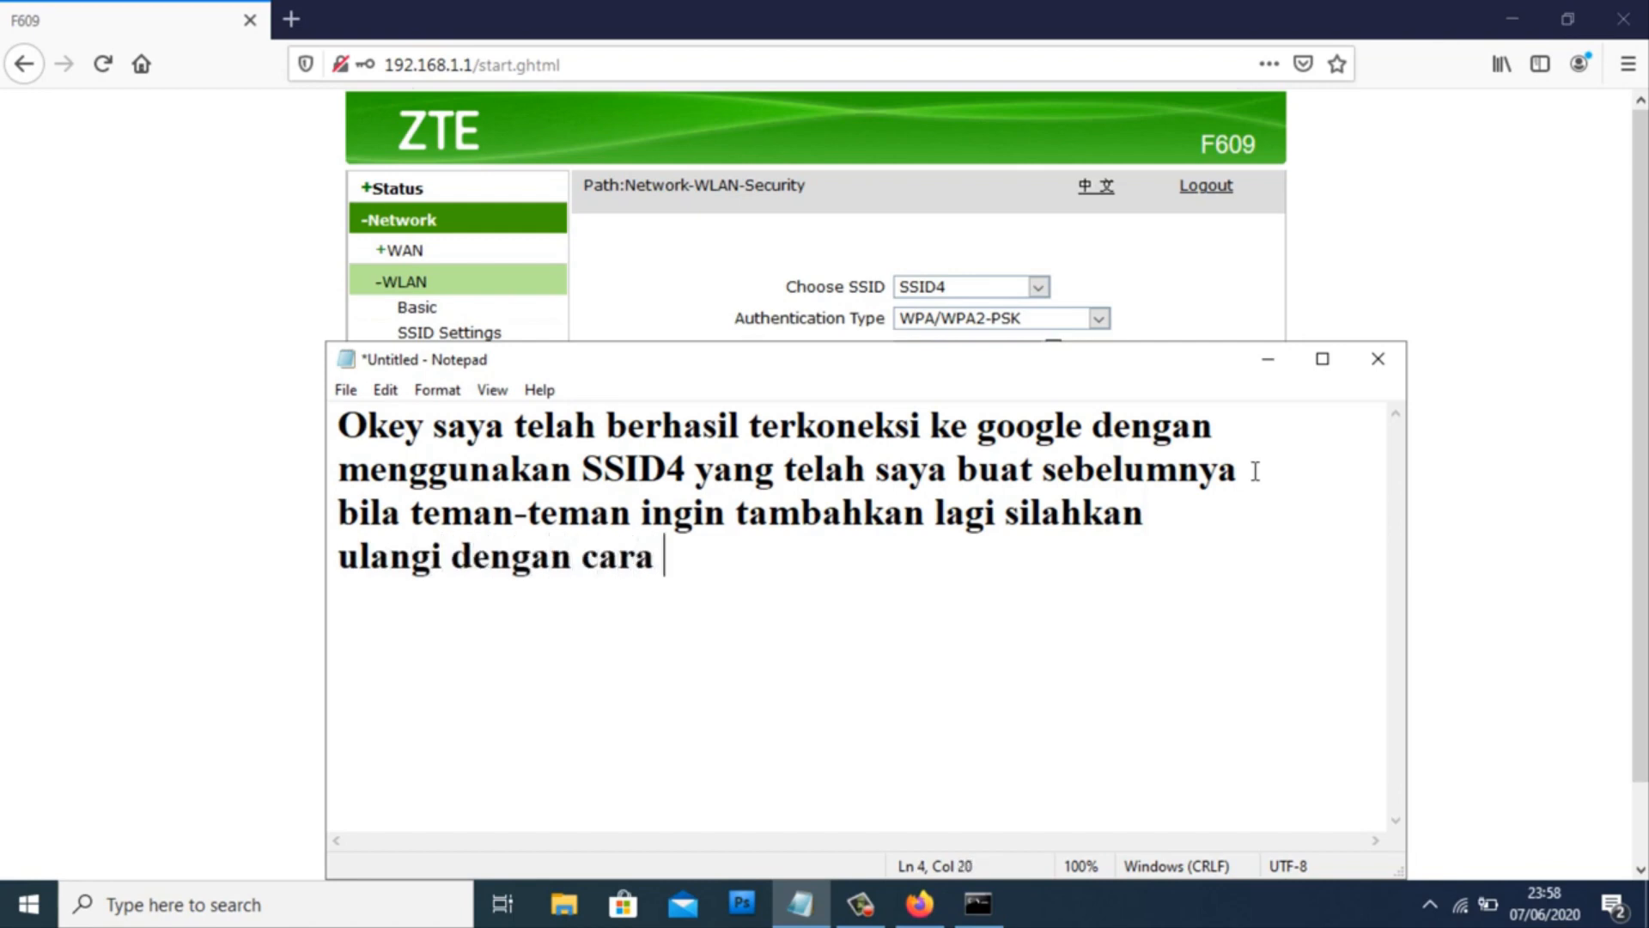
text(tadi,okey)
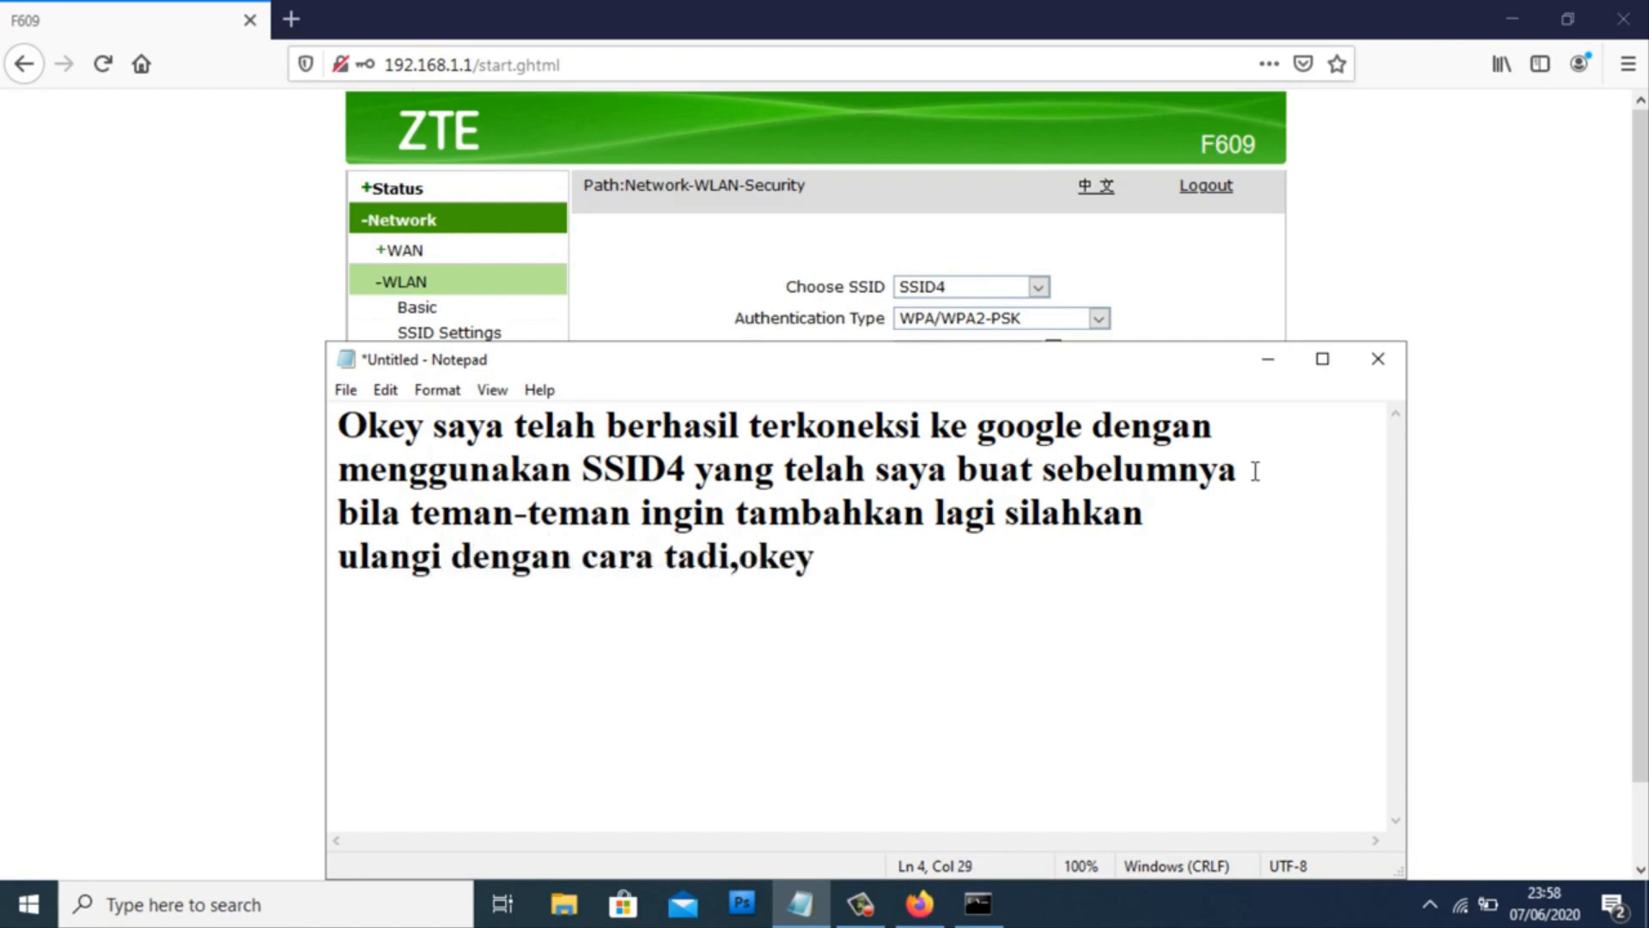
- Replace the note with 'Semoga bermanfaat & terimakasih' and minimize Notepad
key(ctrl+a)
text(Semoga berman)
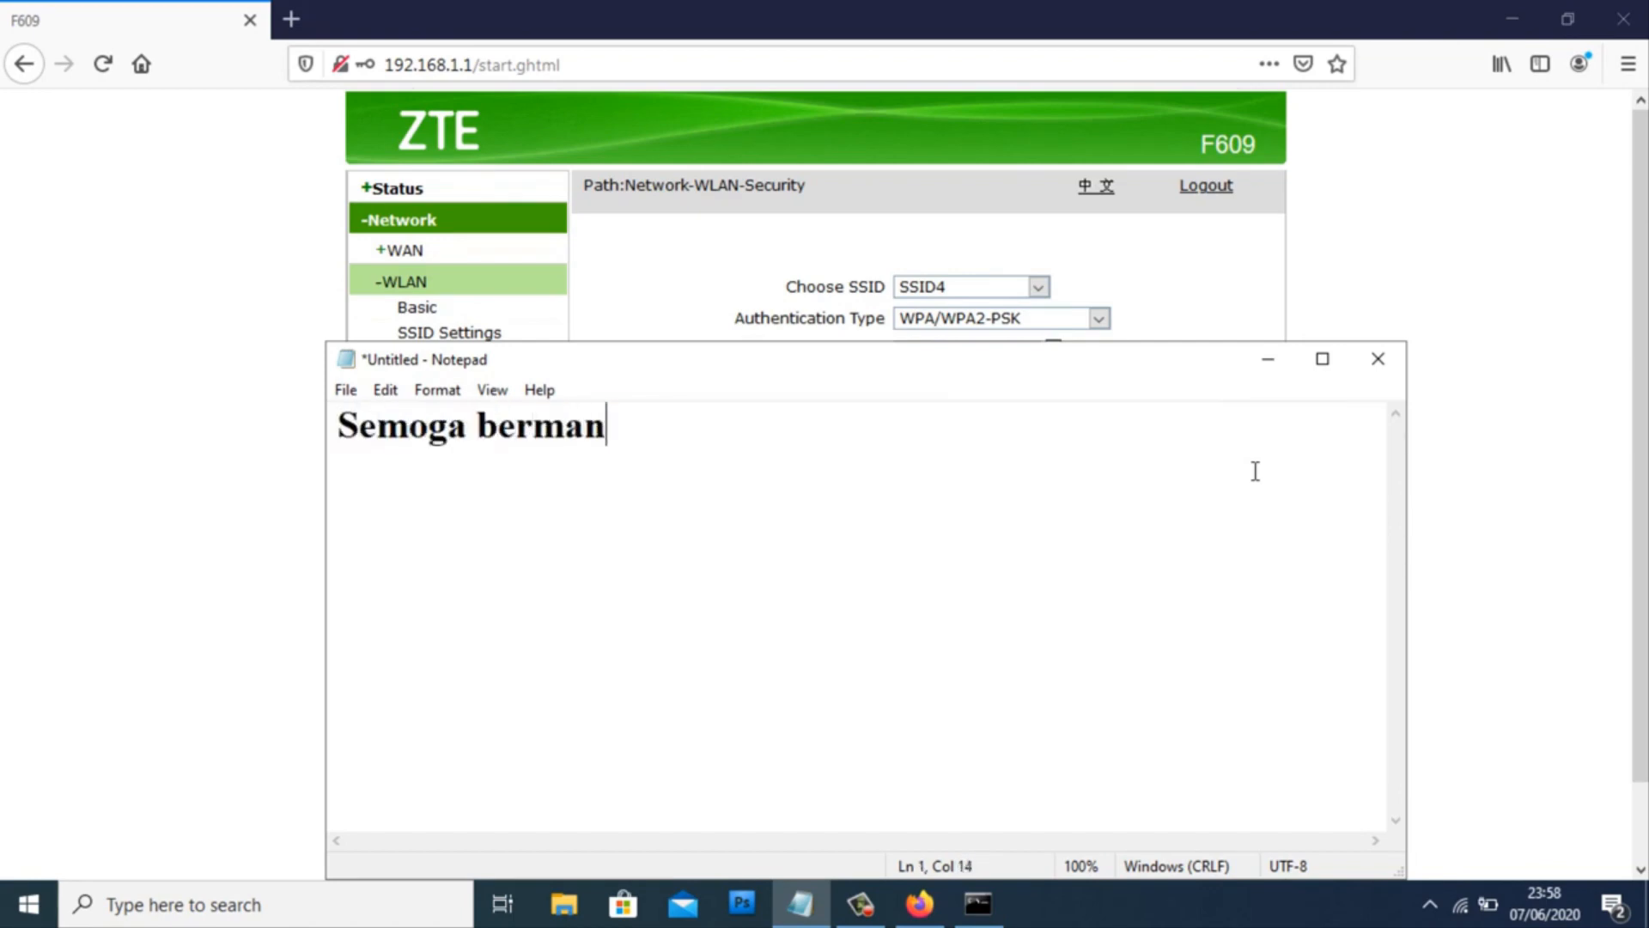
text(faat & teri)
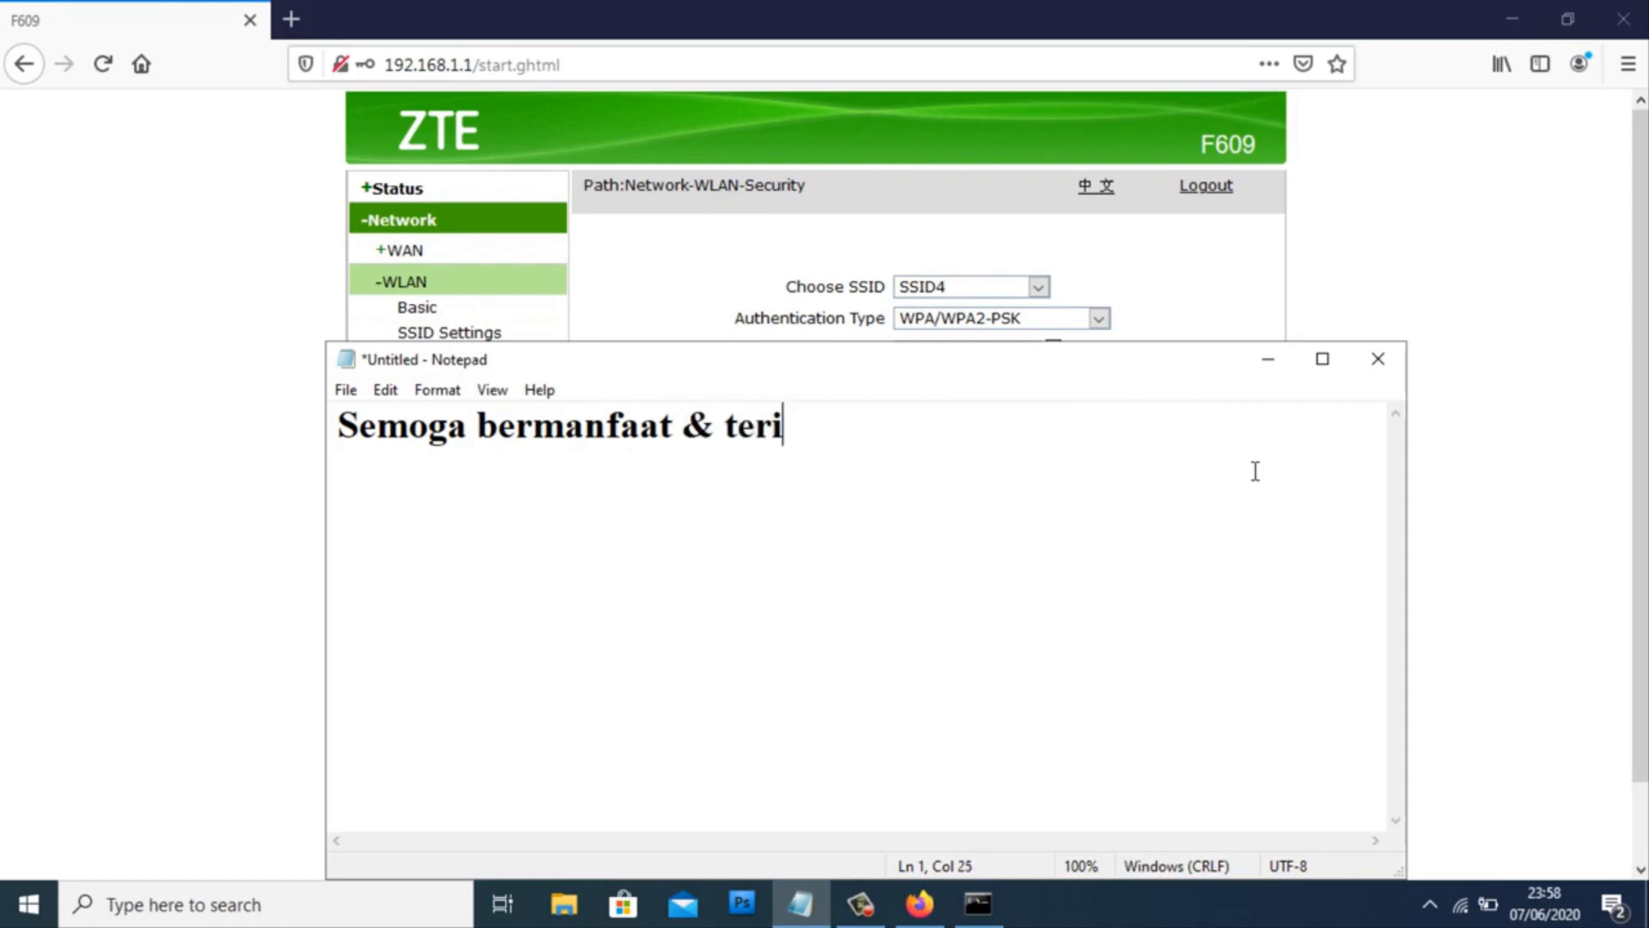
text(makasih)
click(1267, 358)
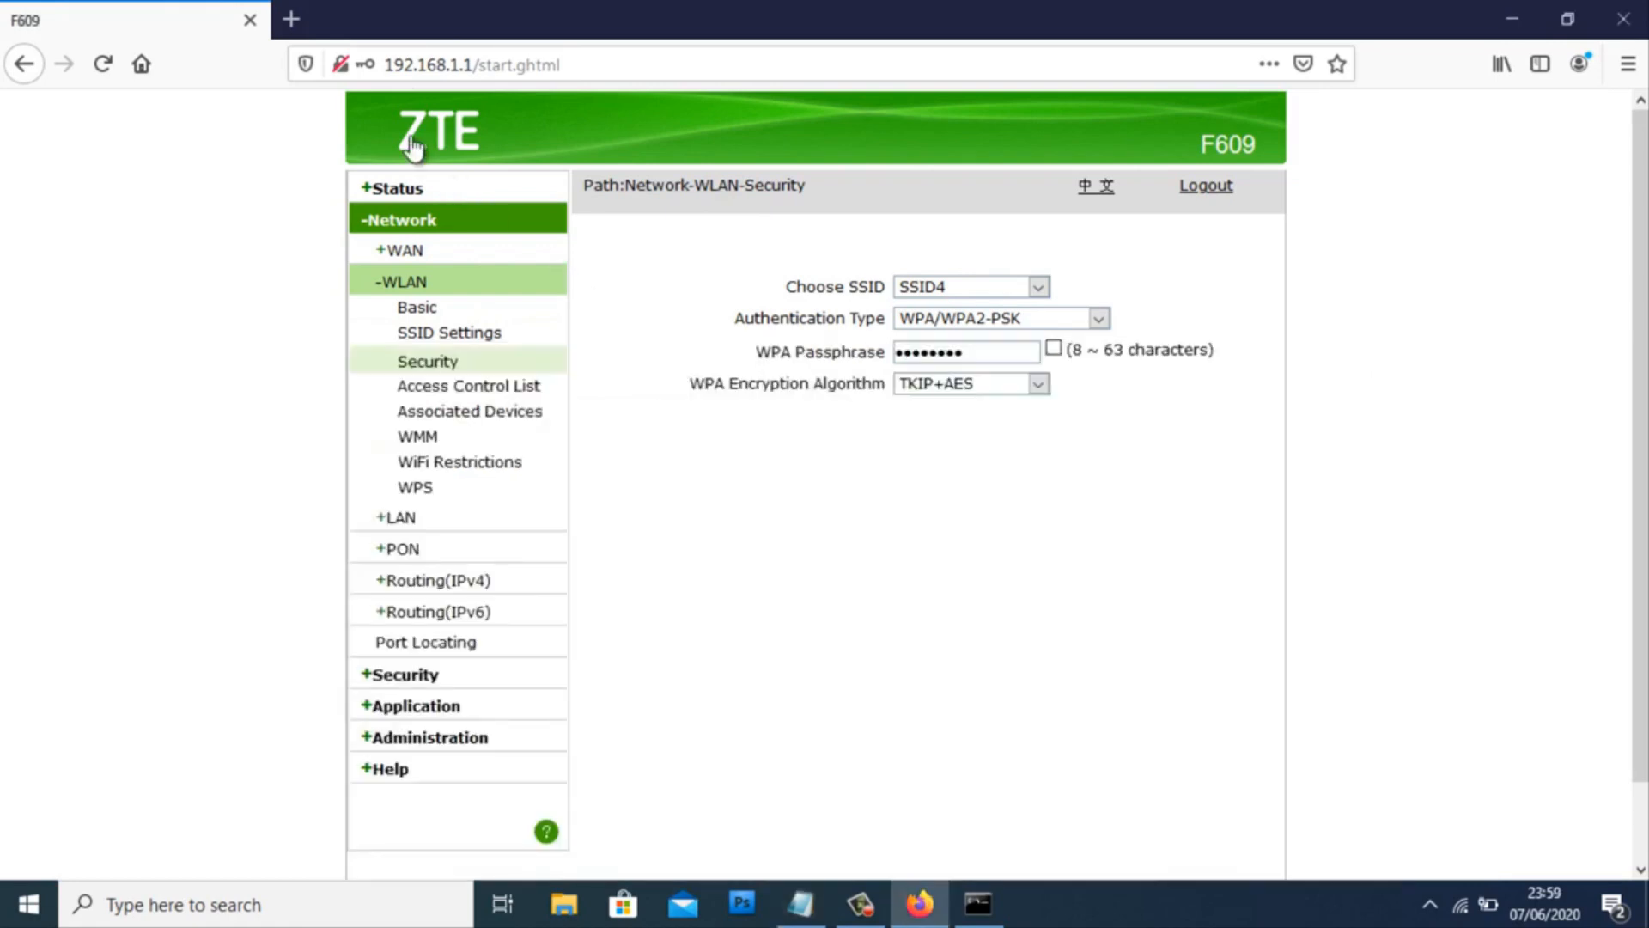
- Search 'google' in a new Firefox tab and open the Google homepage from the top result
click(291, 19)
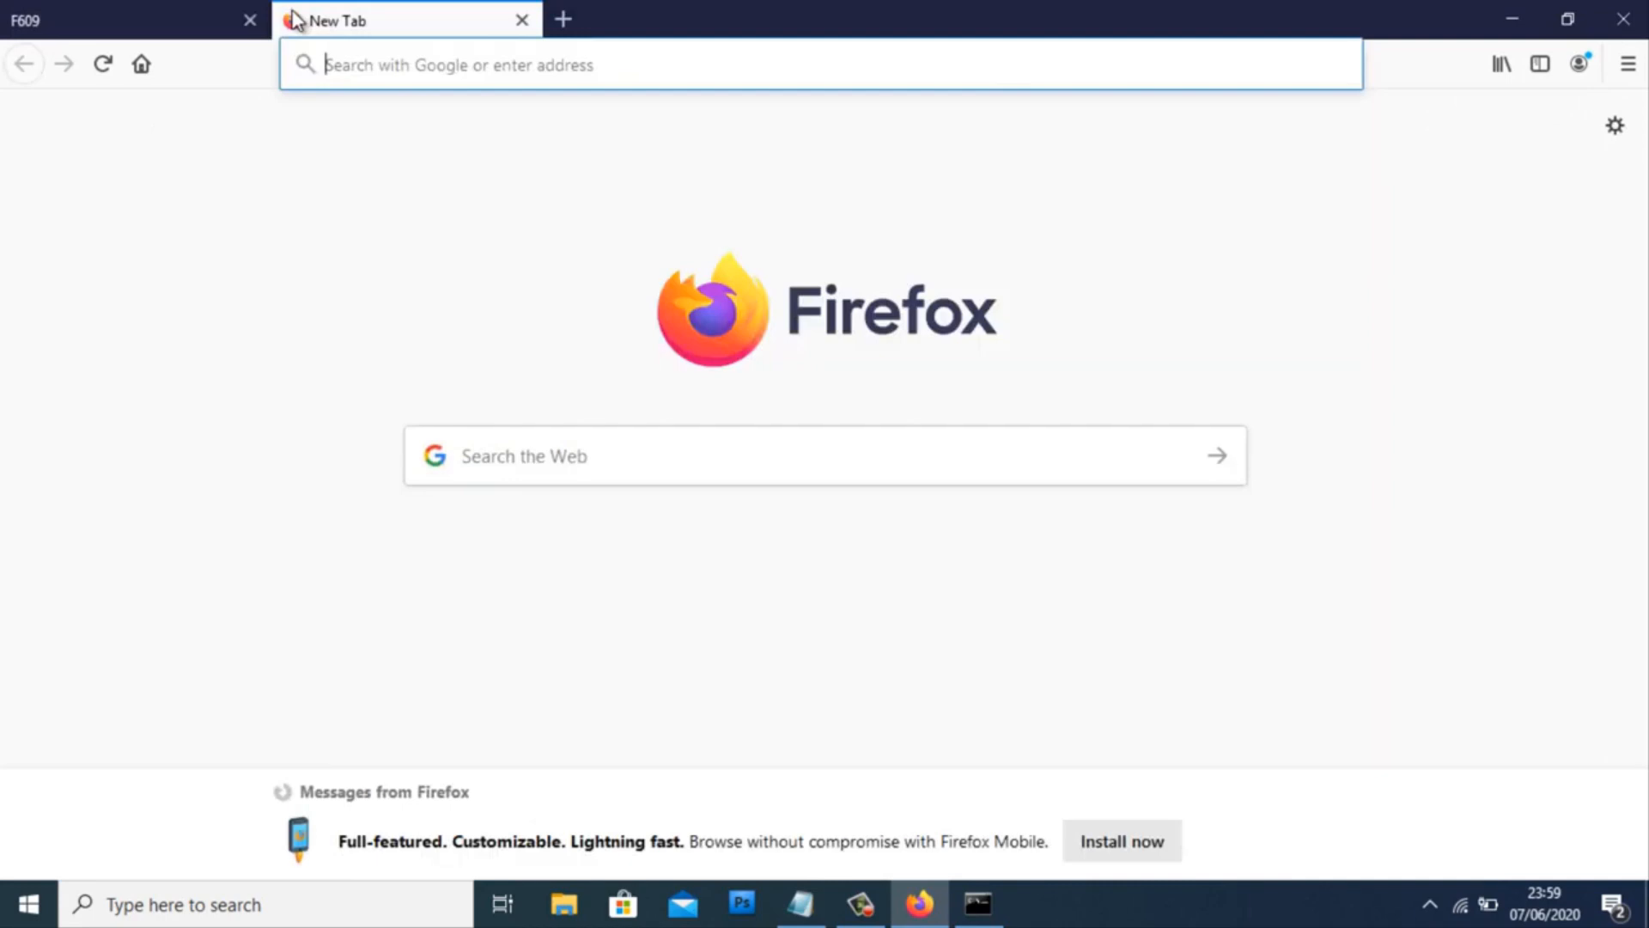
text(google)
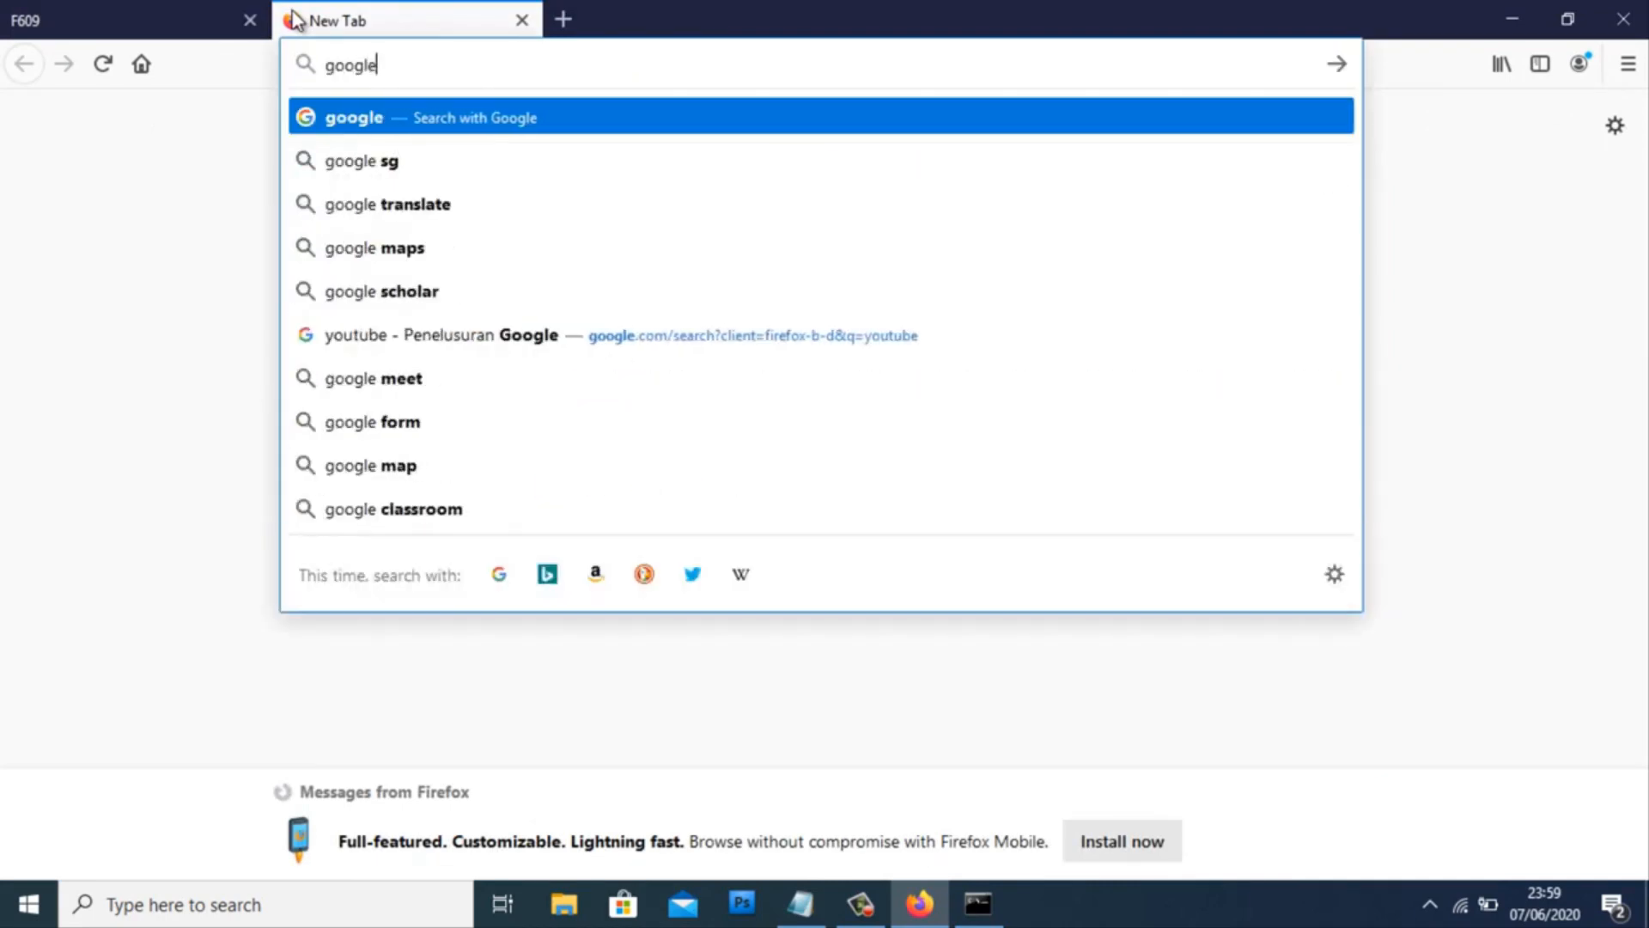
key(Return)
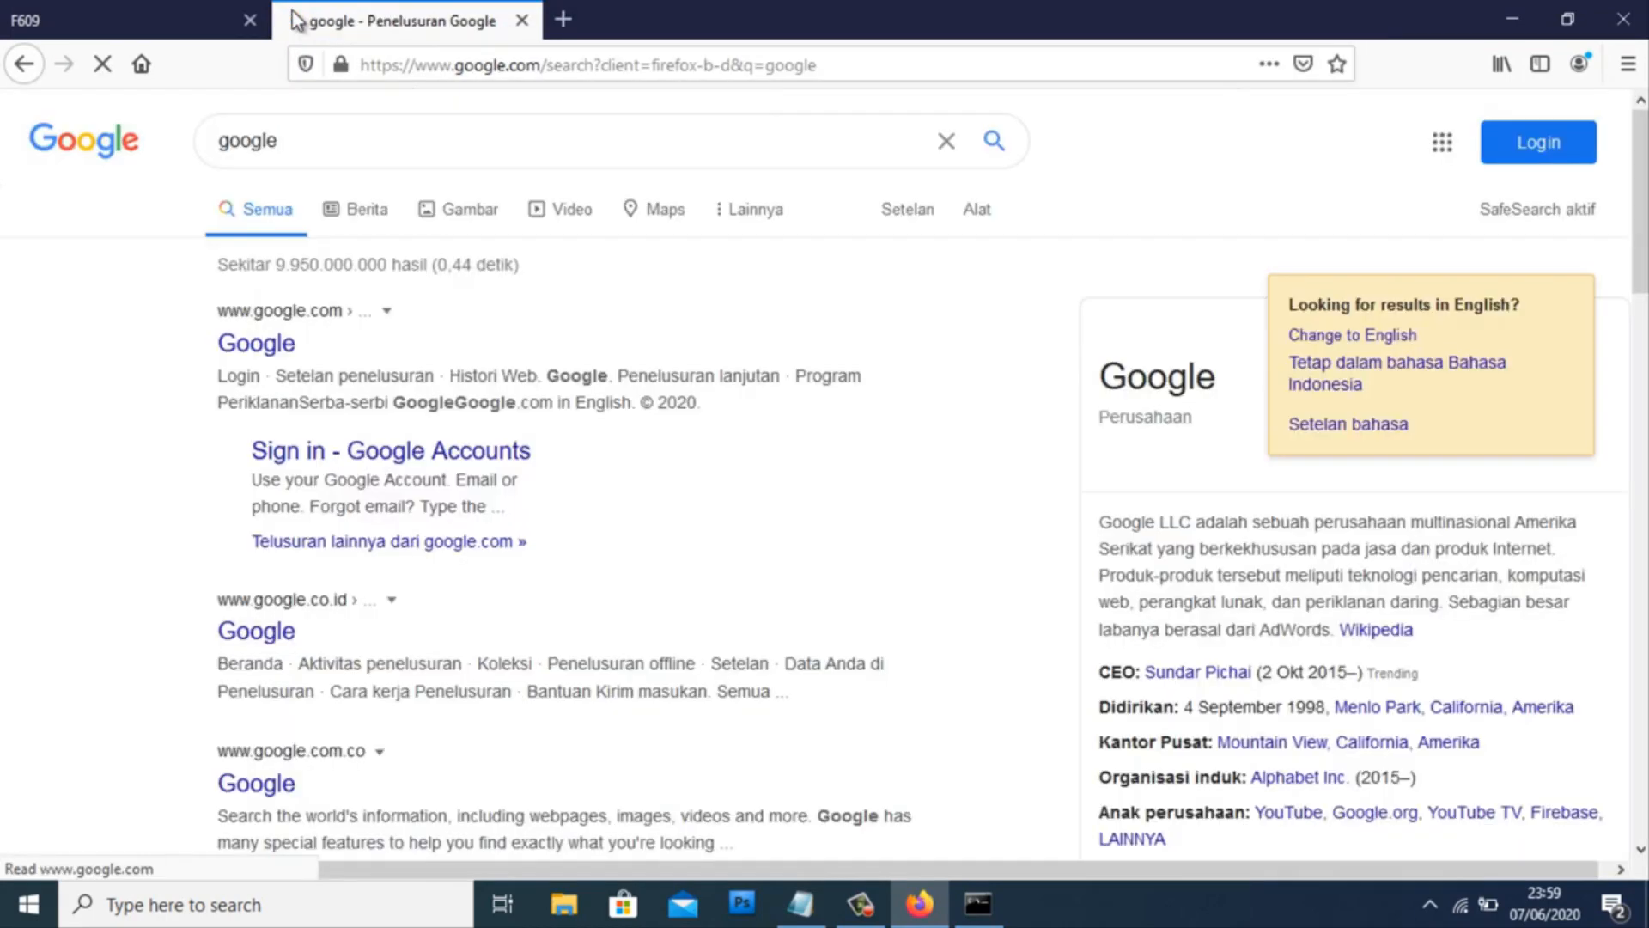
click(287, 355)
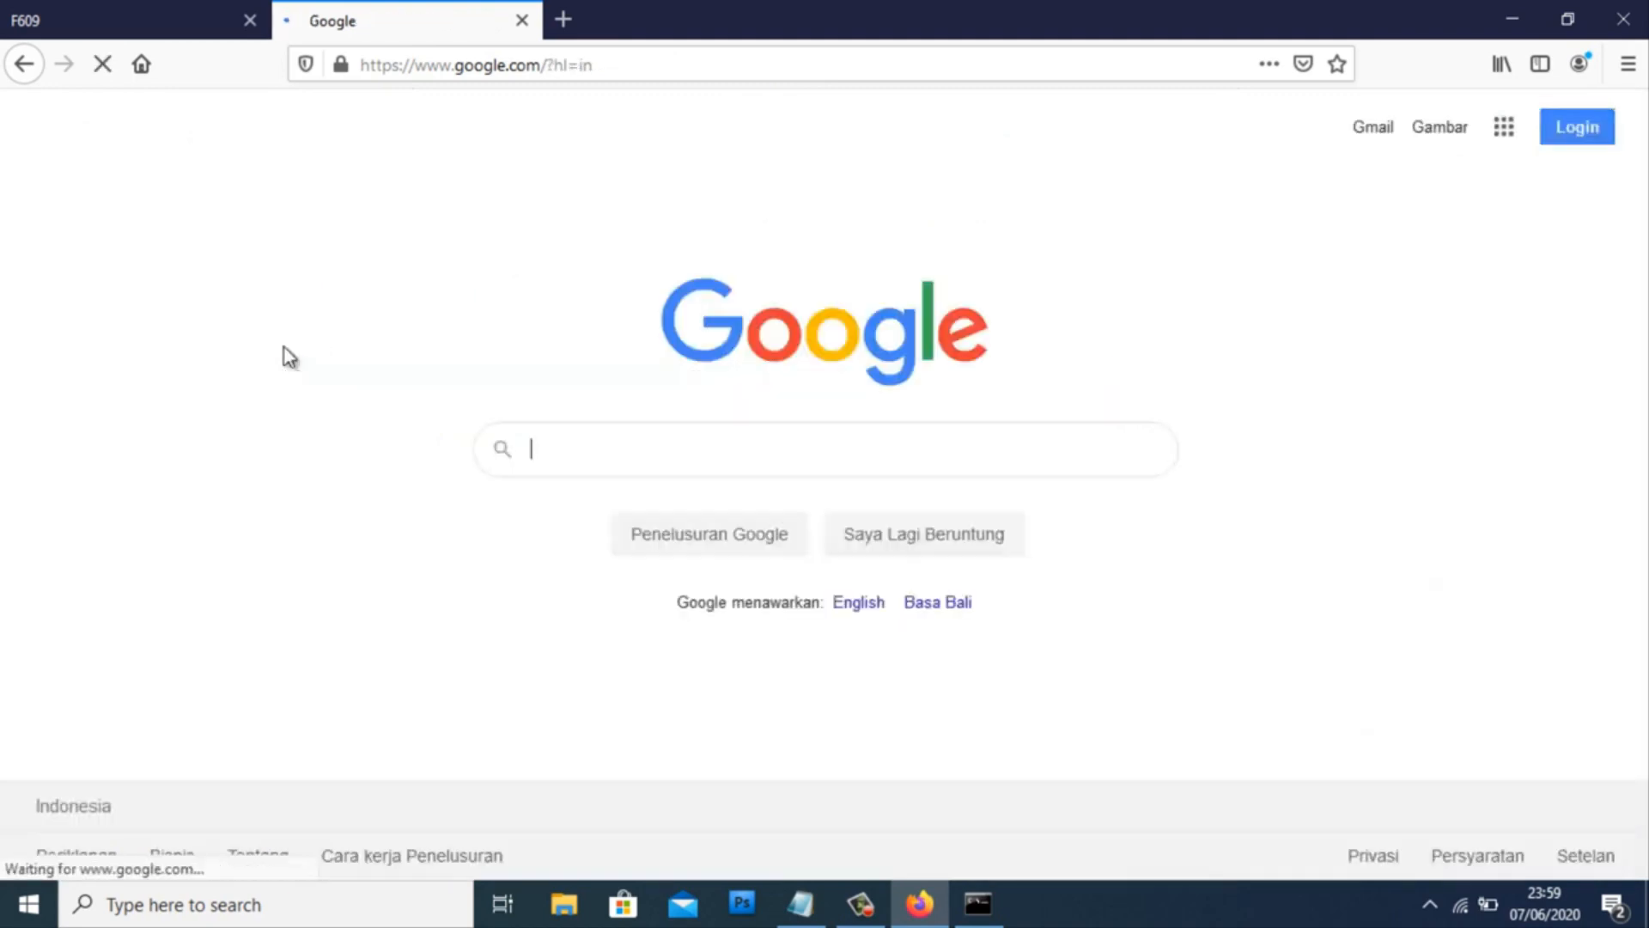